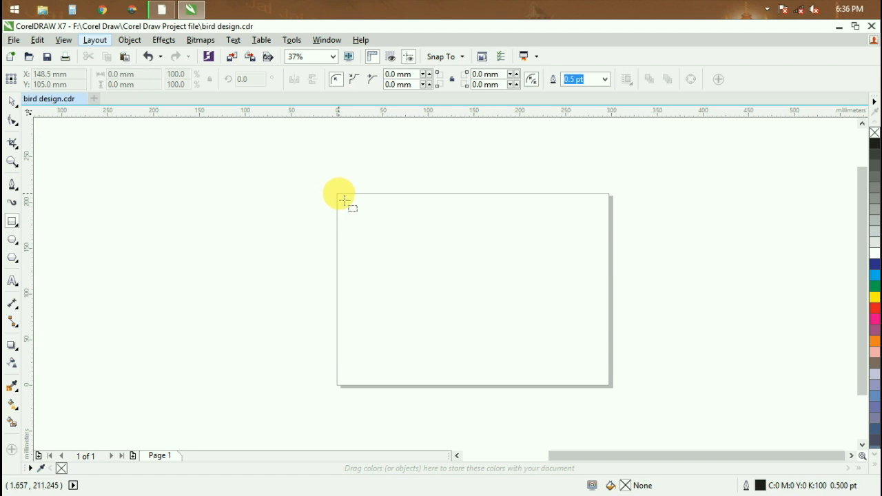
Draw a rectangle about 296 × 212 mm covering the page
mouse_move(344, 199)
mouse_down()
mouse_move(459, 281)
mouse_move(590, 358)
mouse_move(613, 394)
mouse_up()
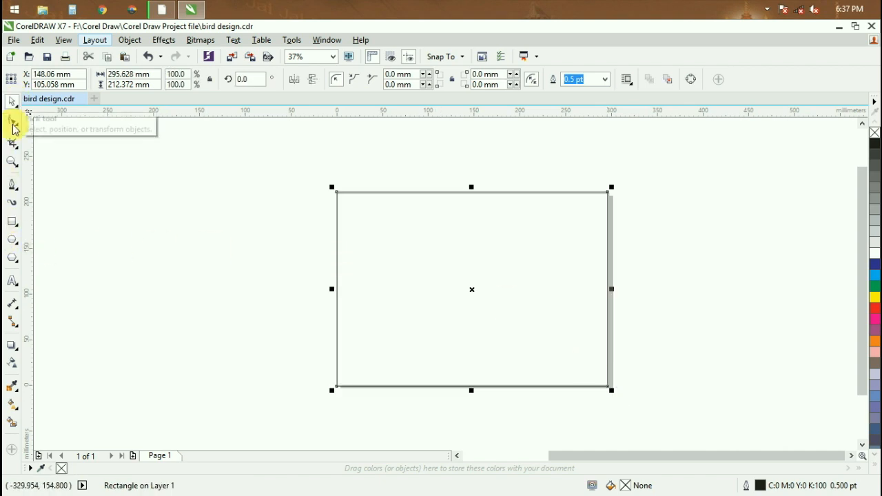
With the Pen tool, draw the branch's lower edge as connected segments from the rectangle's right side, rising gently to its left side
click(13, 185)
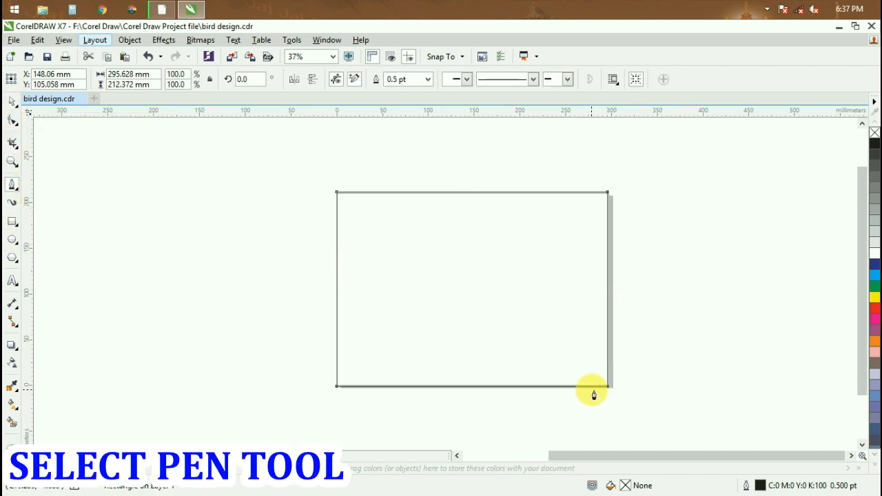
drag(609, 342, 521, 318)
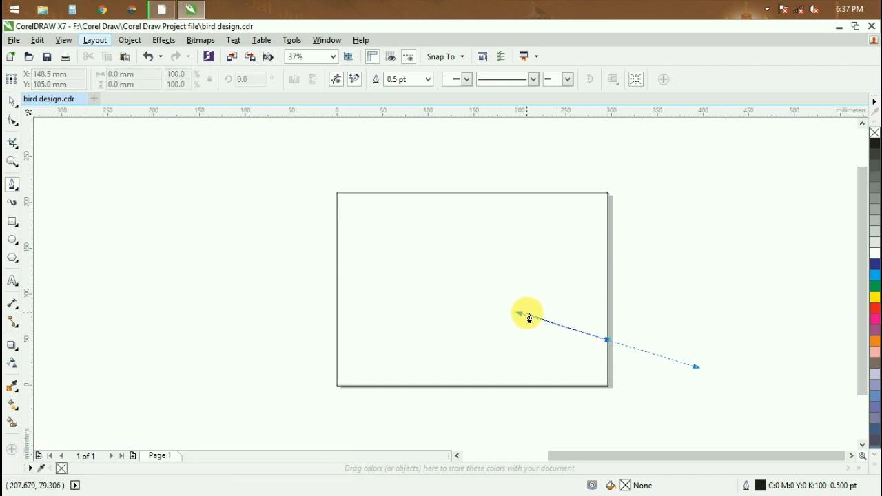
click(609, 341)
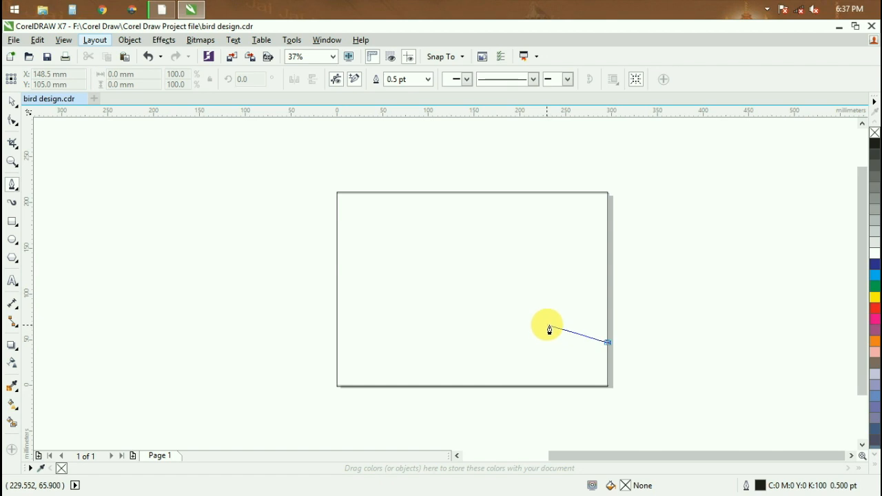
drag(546, 324, 503, 329)
click(498, 309)
click(436, 306)
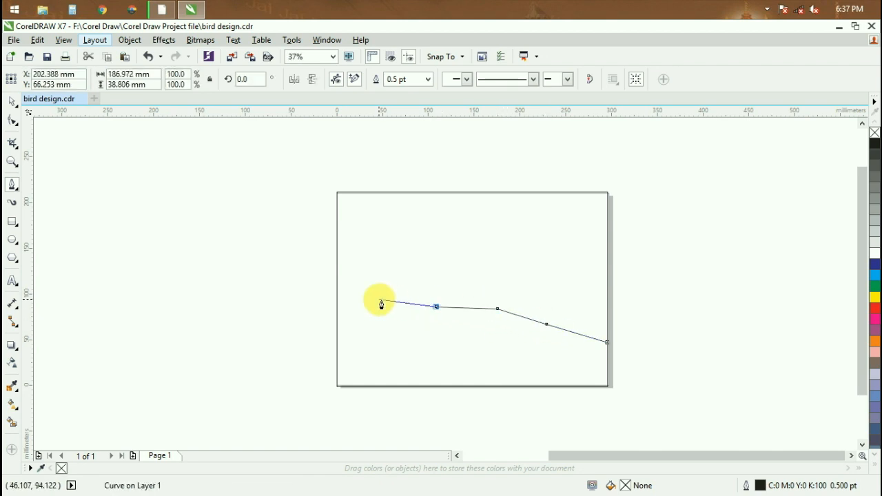
click(373, 299)
click(338, 300)
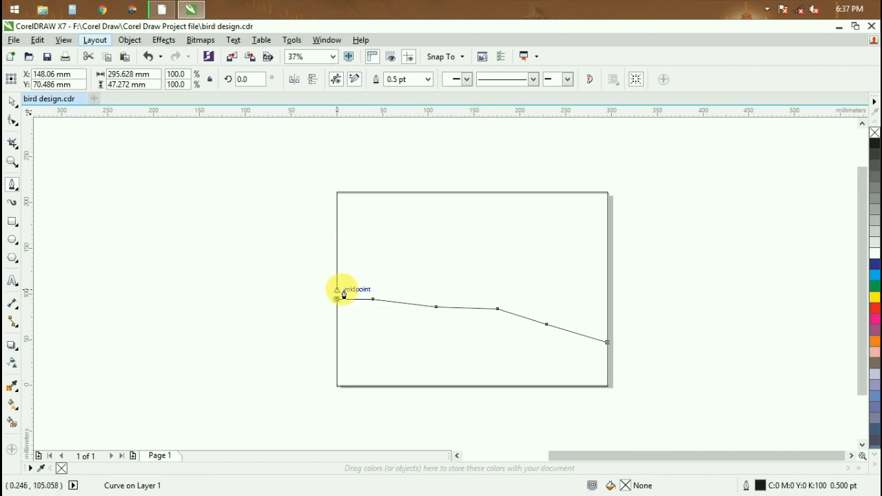
Continue the path up and back to the rectangle's right side just above the first line, making an outline about 296 × 58 mm
click(337, 290)
click(378, 290)
click(416, 295)
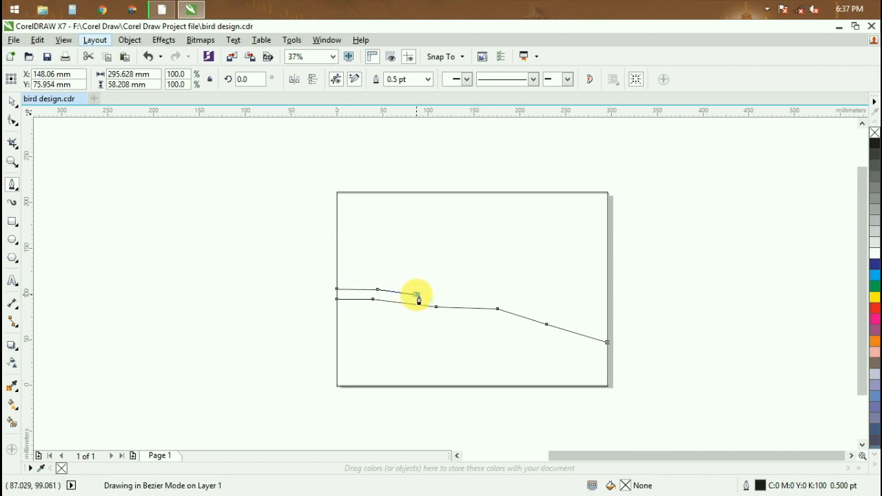
click(465, 299)
click(505, 298)
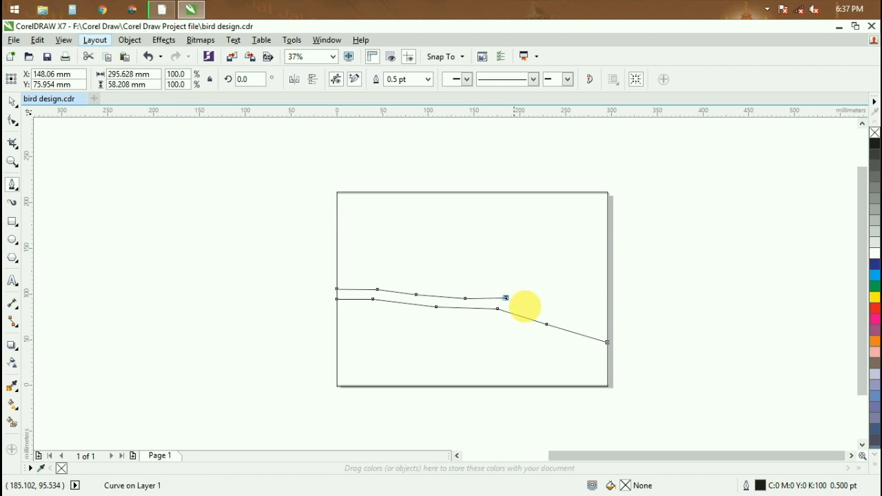
click(547, 313)
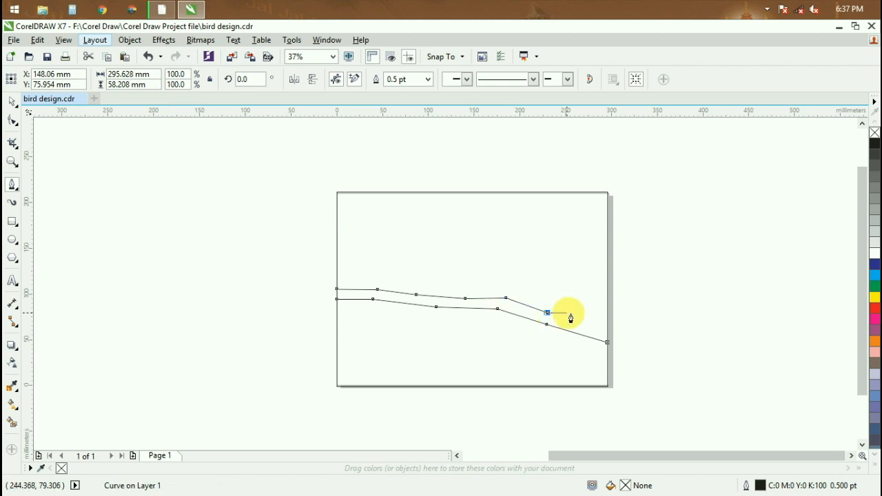
click(610, 332)
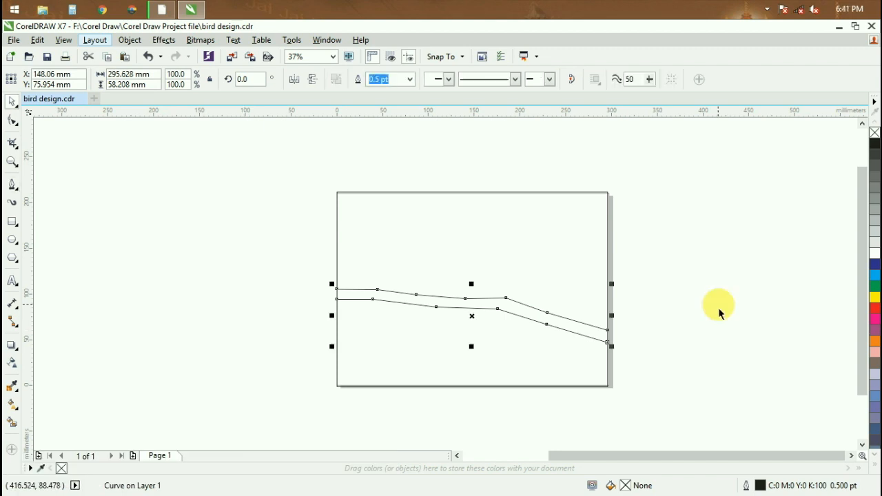
click(767, 8)
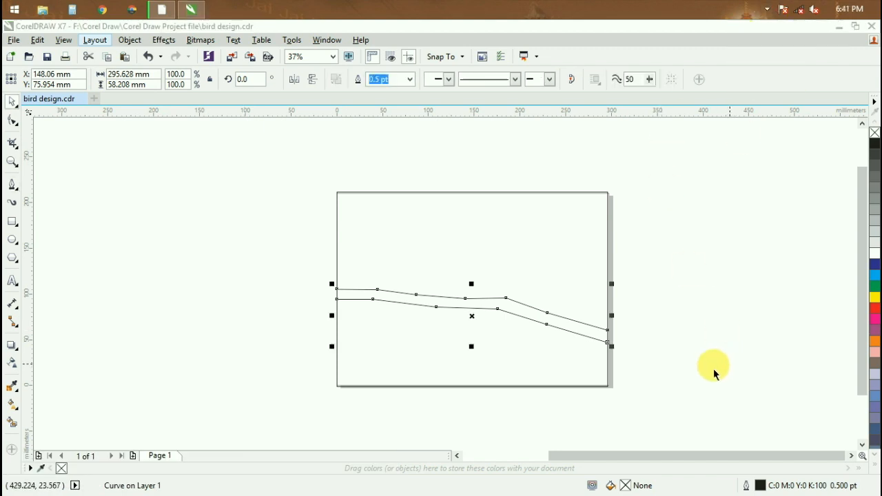
Delete three inner nodes from the branch's upper edge and convert the segment toward its right end to a curve
click(11, 124)
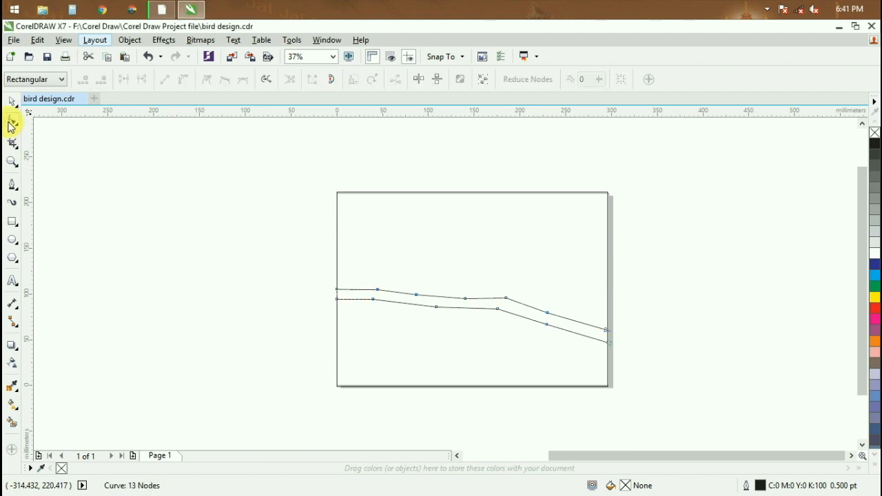
scroll(576, 359, up, 2)
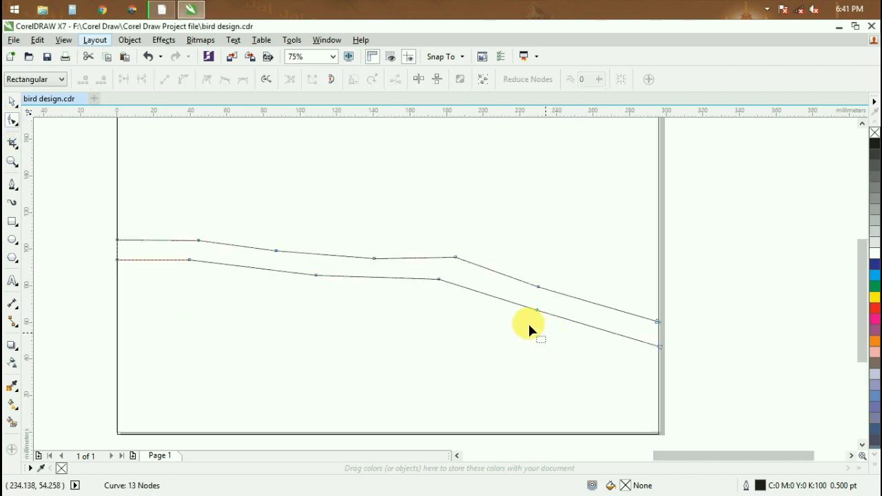
drag(475, 273, 474, 274)
key(Delete)
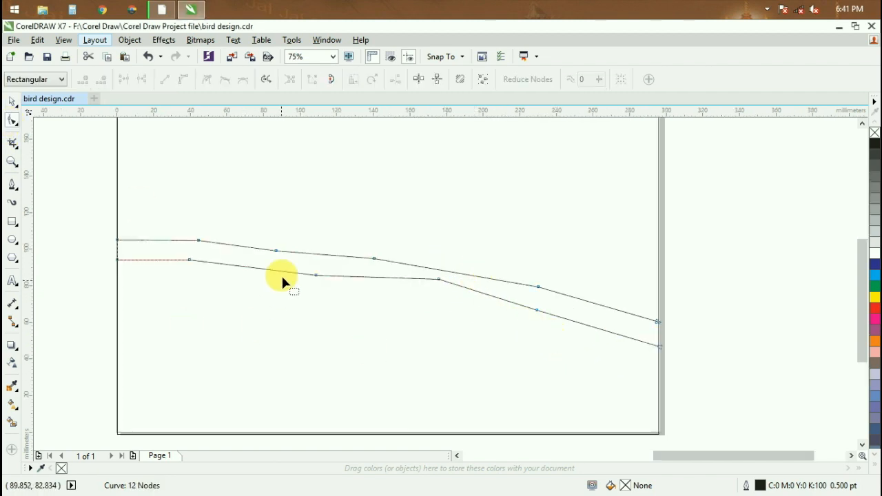
drag(308, 260, 308, 260)
key(Delete)
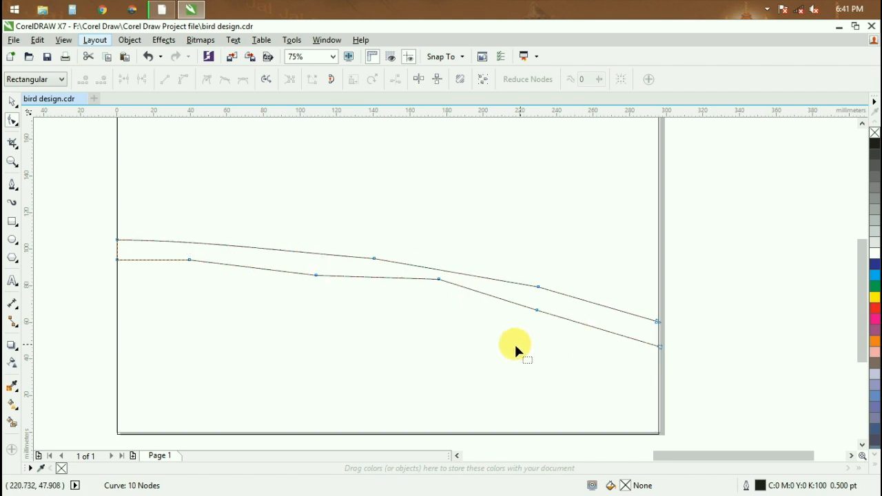
right_click(501, 284)
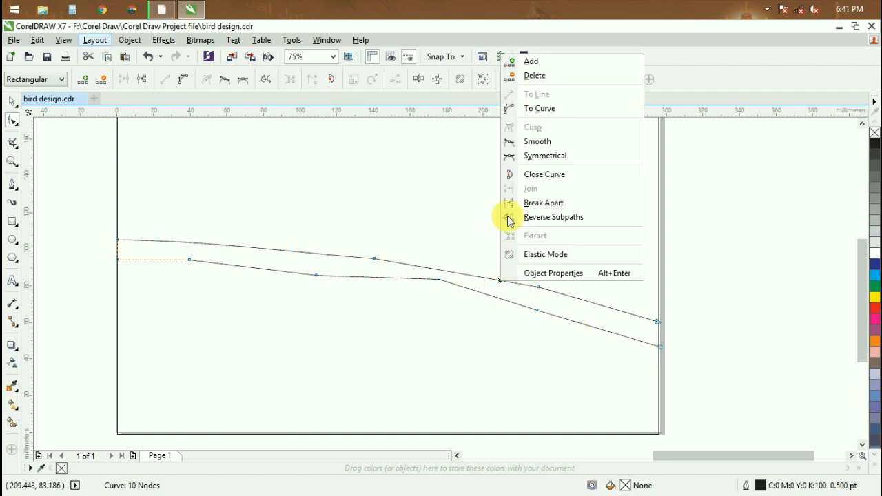
click(541, 111)
Delete the four inner nodes from the branch's lower edge, leaving one smooth curve between its two ends
drag(459, 271, 459, 295)
key(Delete)
drag(551, 322, 552, 321)
key(Delete)
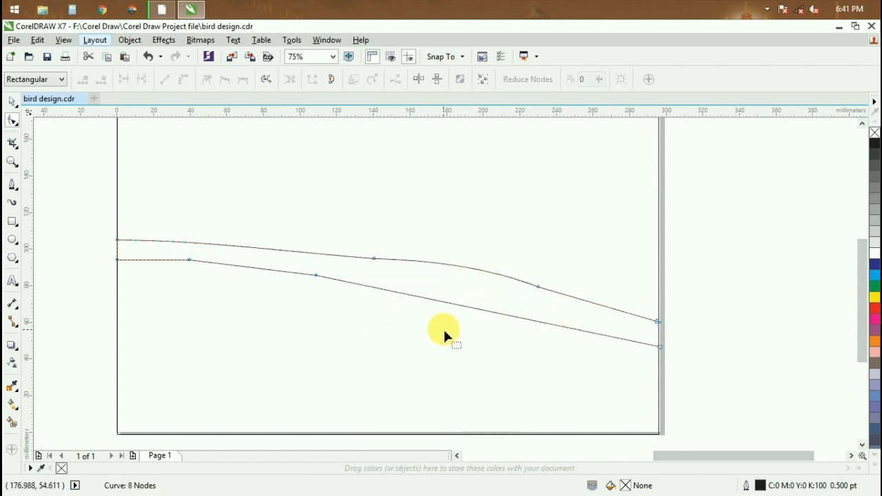
drag(212, 274, 336, 307)
key(Delete)
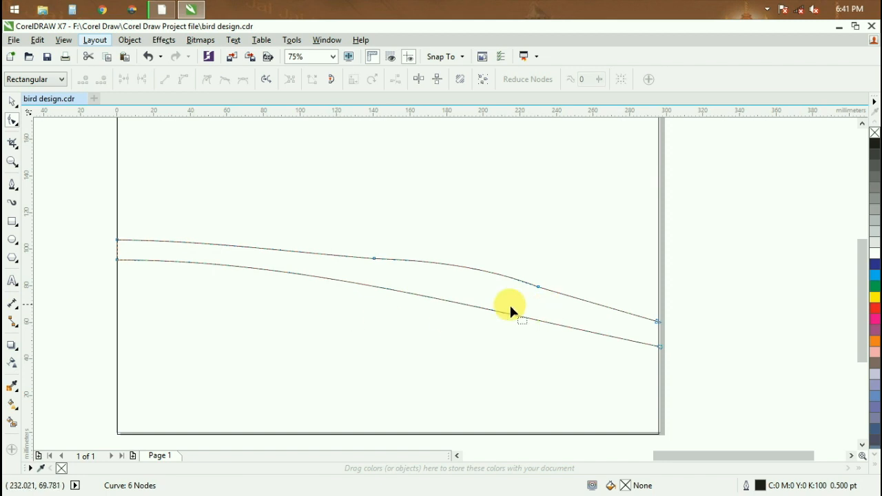
Bow the branch's lower edge upward near its right end and delete the two remaining inner nodes of the upper edge
click(493, 310)
click(661, 345)
drag(480, 310, 555, 296)
click(531, 273)
click(539, 288)
key(Delete)
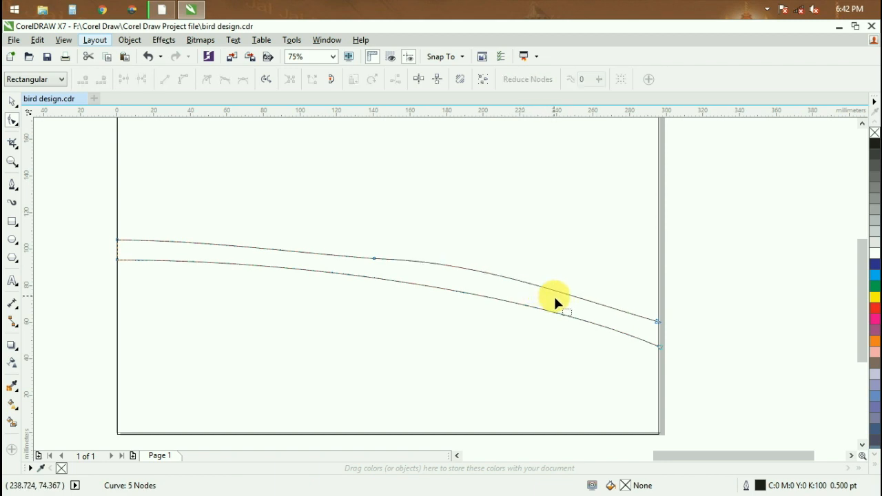
drag(366, 239, 389, 271)
key(Delete)
drag(100, 233, 138, 275)
key(Delete)
key(ctrl+z)
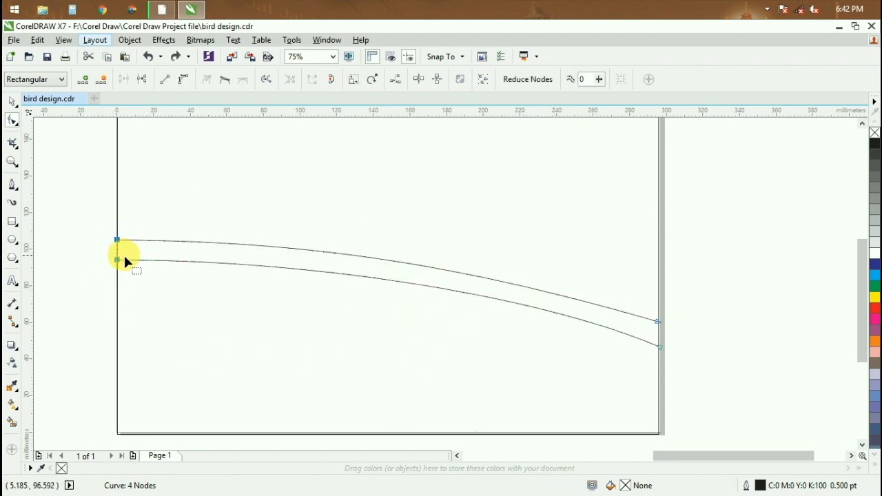
Delete the lower node at the branch's left end and move the remaining tip slightly inside the rectangle
drag(127, 261, 138, 269)
key(Delete)
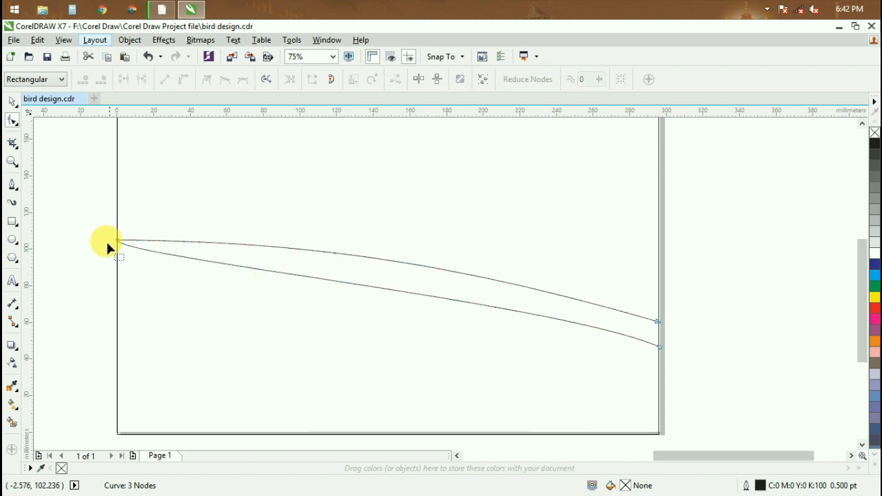
drag(117, 241, 134, 244)
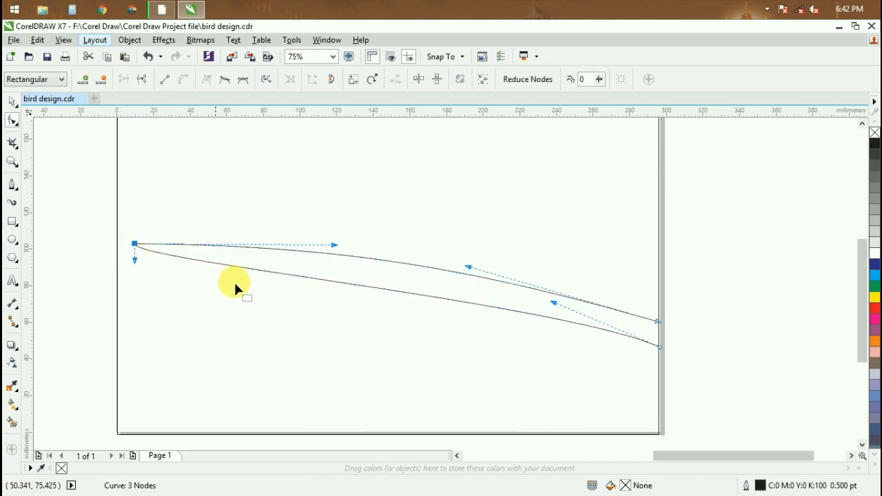
Slim the branch by straightening its lower edge near the tip, moving the tip down, and lowering and reshaping the upper edge's right end
drag(333, 282, 338, 274)
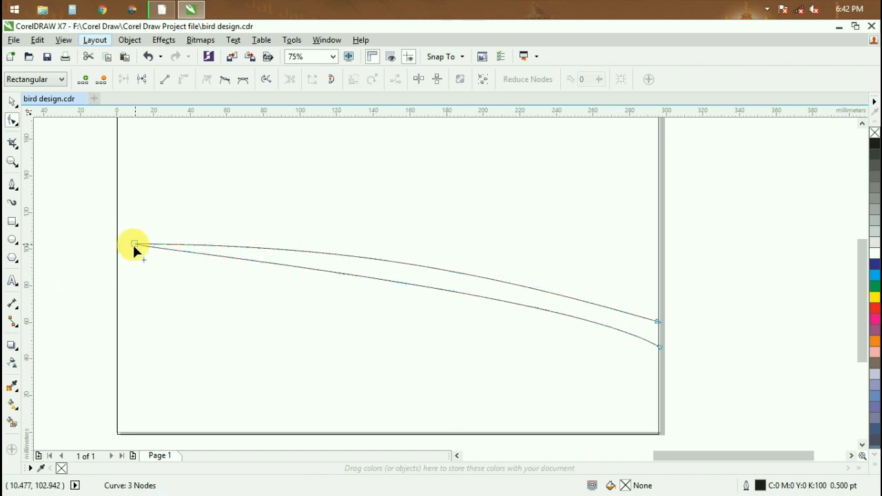
drag(137, 244, 135, 256)
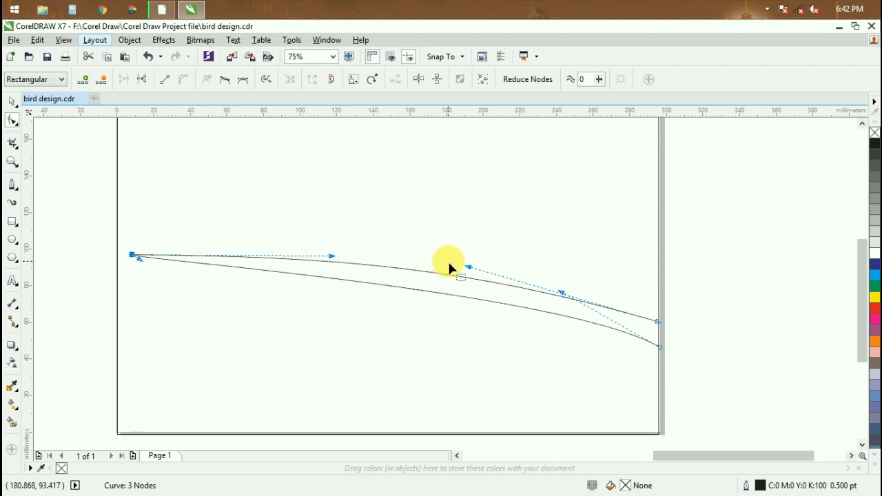
drag(658, 322, 659, 330)
drag(468, 276, 483, 274)
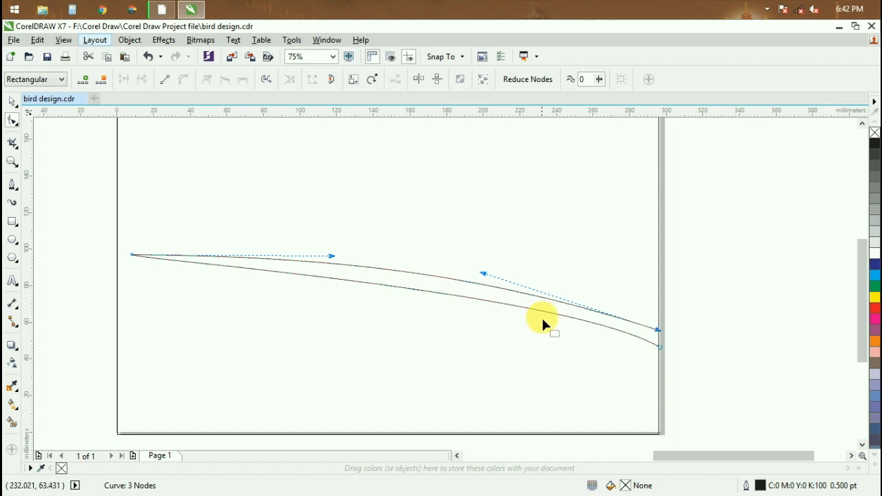
click(11, 187)
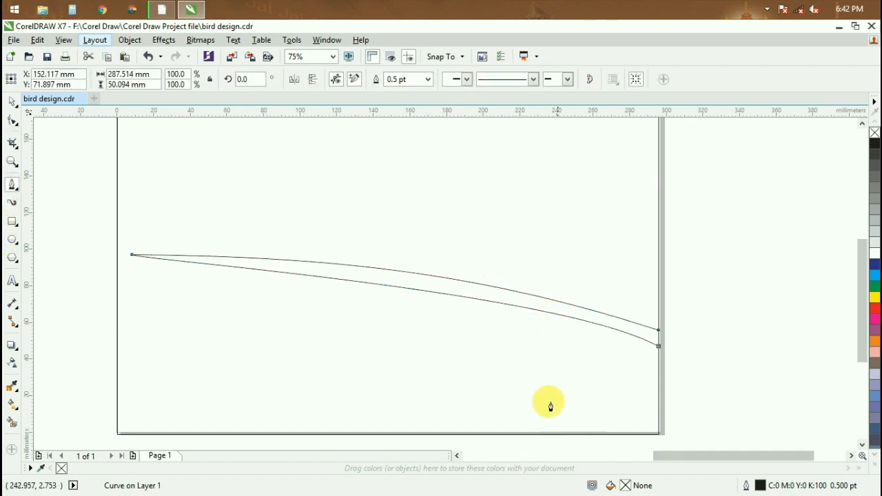
click(551, 314)
key(Escape)
right_click(516, 357)
click(778, 347)
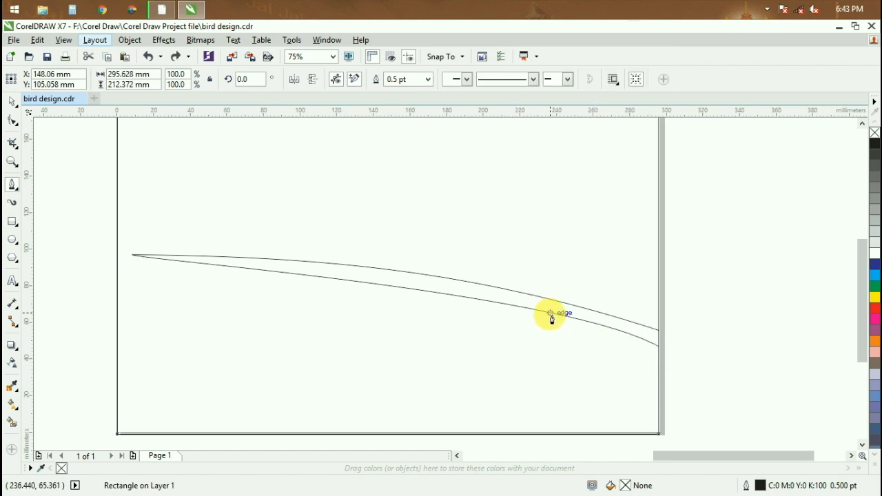
click(573, 318)
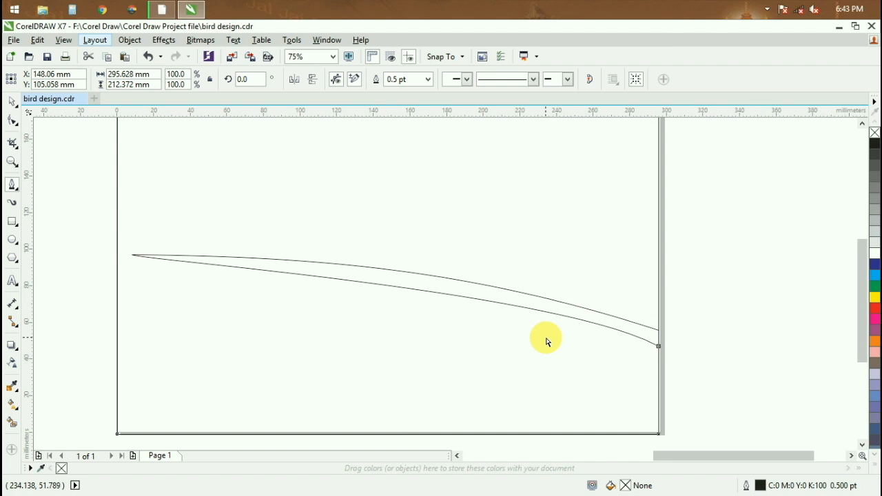
key(Escape)
Draw a closed, narrow triangular twig about 30 × 39 mm with the Pen tool, hanging from the branch's lower edge near its right end
click(531, 385)
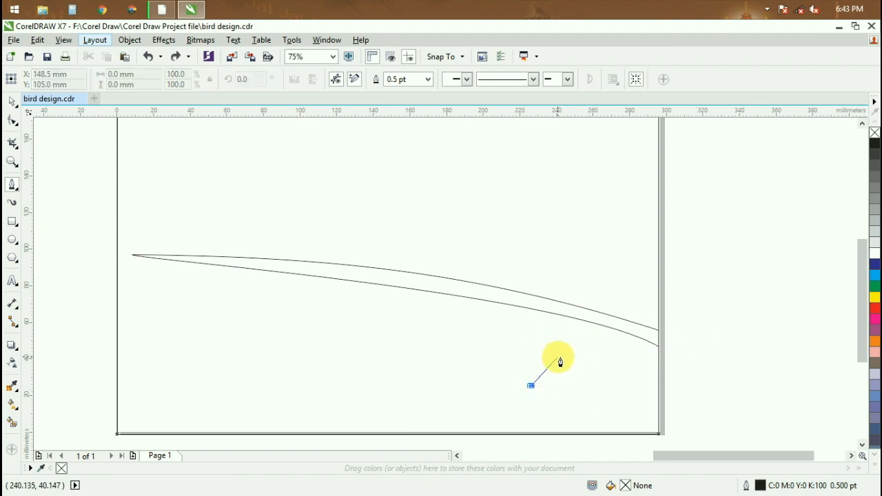
click(585, 321)
click(561, 315)
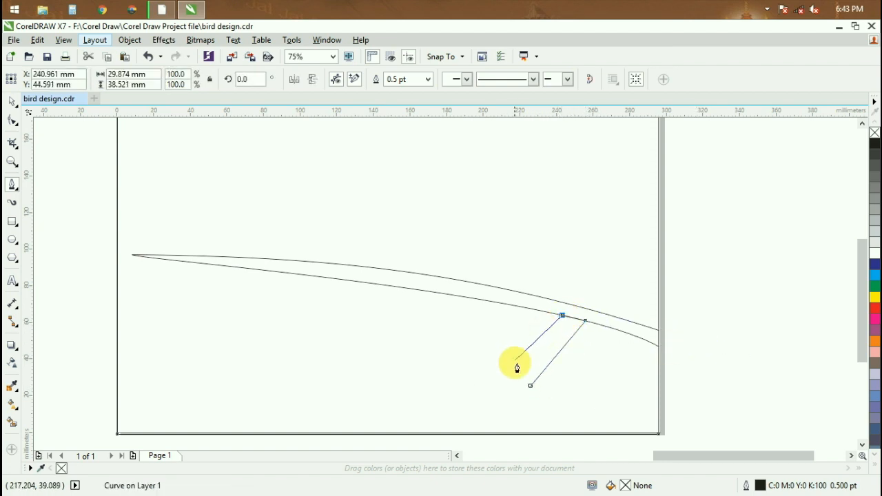
click(530, 386)
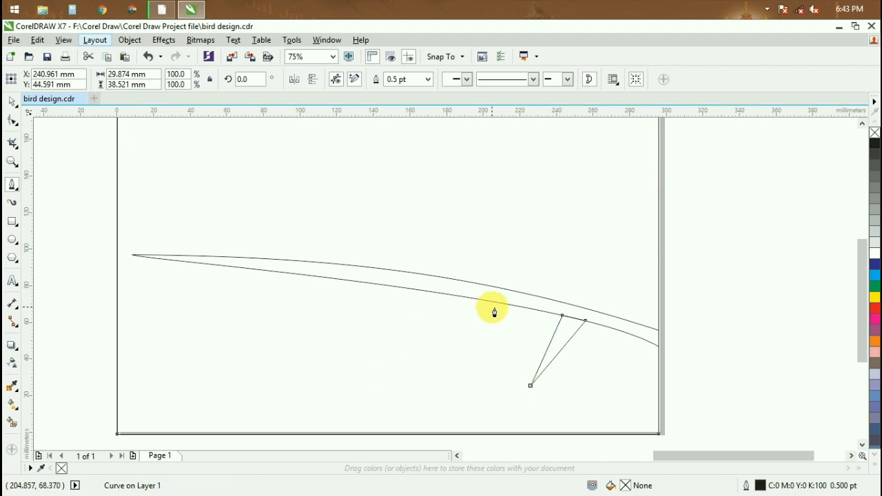
Move the twig's tip farther down and left, and convert both of its long sides to curves
click(11, 123)
mouse_move(531, 384)
mouse_down()
mouse_move(518, 379)
mouse_move(501, 398)
mouse_up()
click(546, 356)
right_click(547, 356)
click(607, 184)
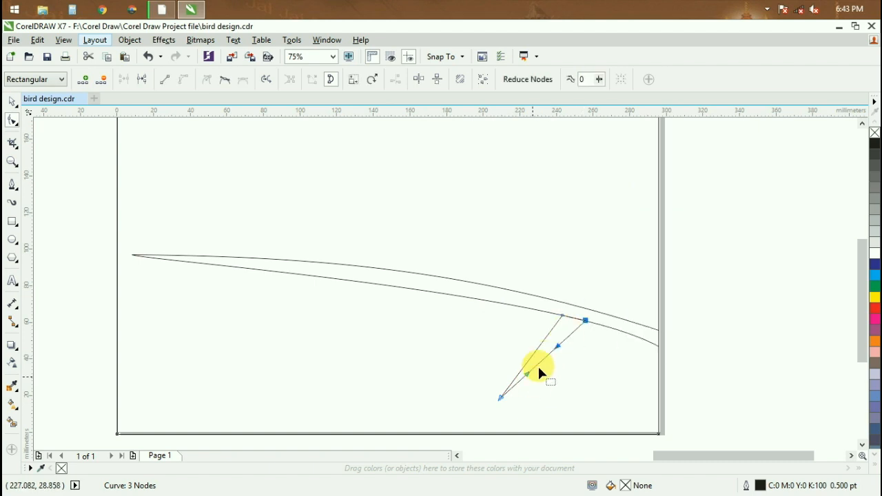
right_click(536, 349)
click(581, 178)
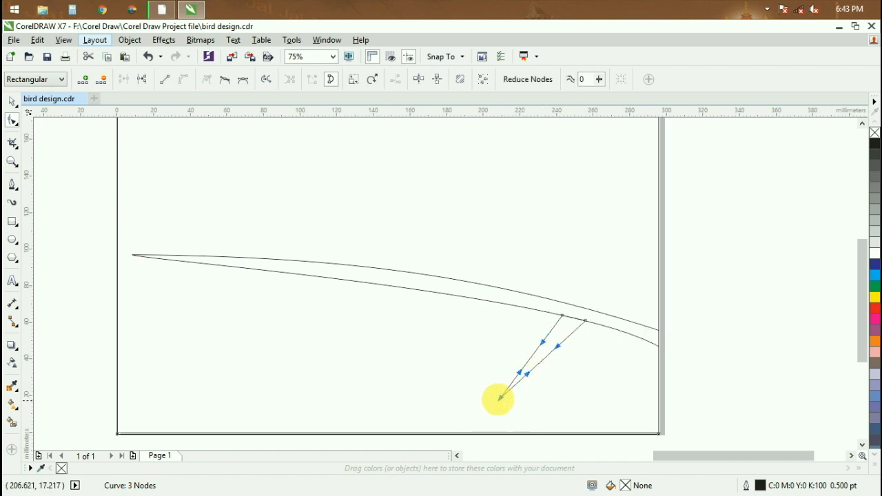
Move the twig's tip farther left and slightly up, bending its two long sides into a gentle S-shape
drag(501, 398, 482, 391)
scroll(753, 231, down, 2)
scroll(747, 222, up, 2)
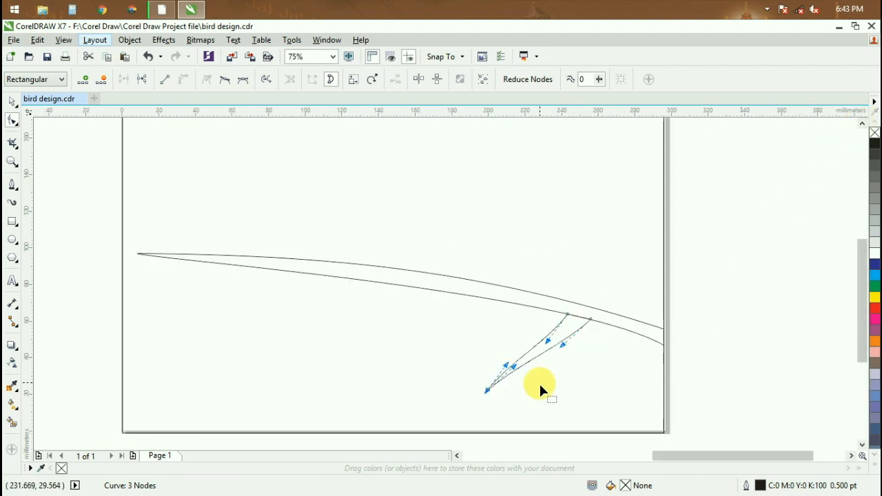
drag(487, 390, 459, 390)
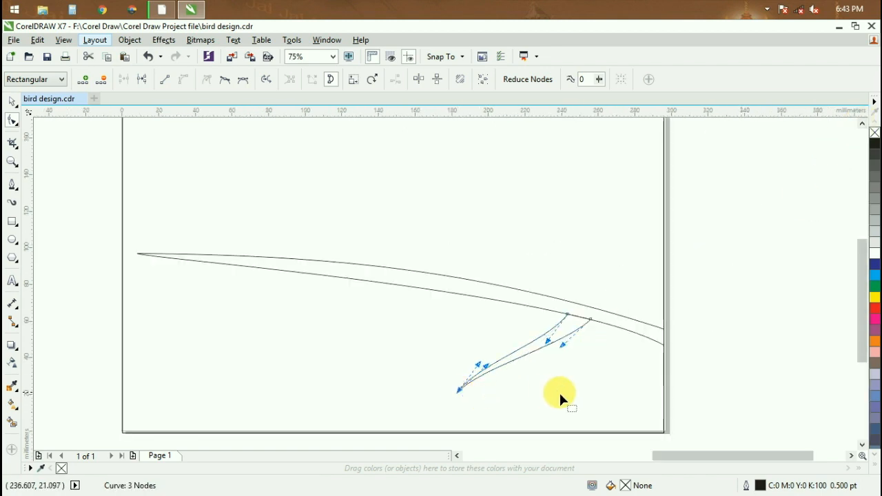
Draw a closed, narrow four-sided twig about 18 × 66 mm with the Pen tool, rising from the branch's upper edge above the hanging twig
click(555, 374)
click(576, 320)
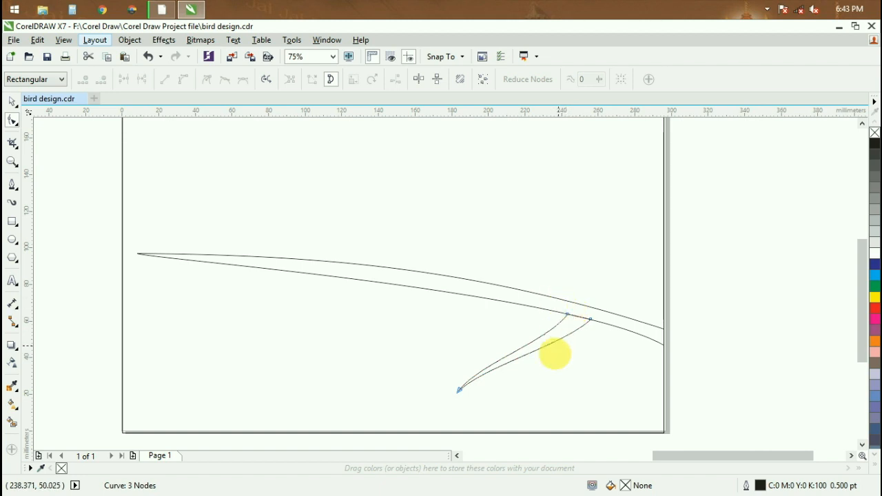
click(15, 191)
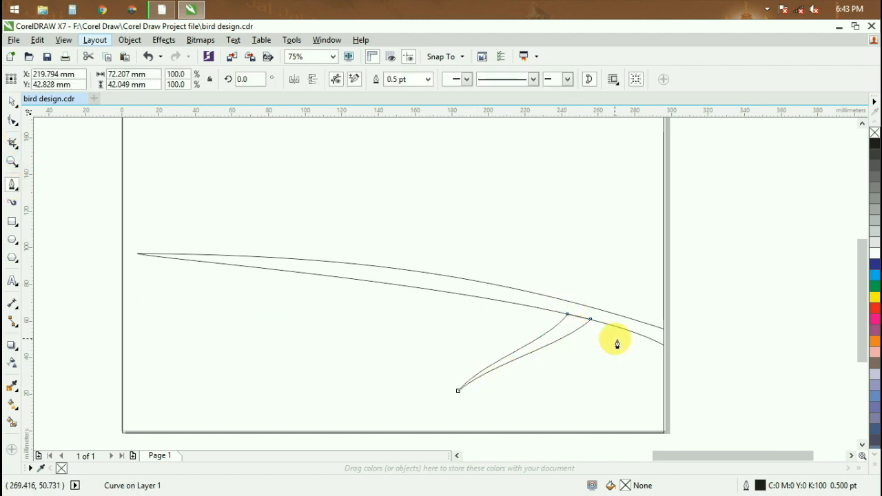
click(536, 294)
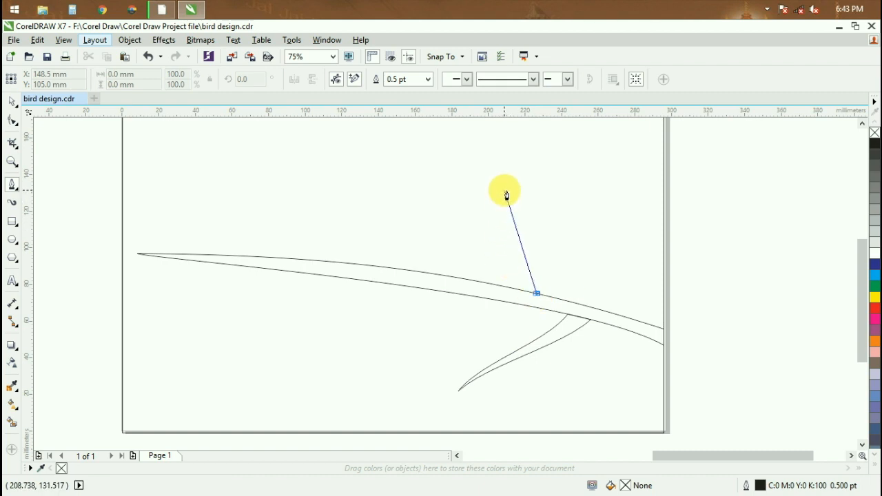
click(516, 173)
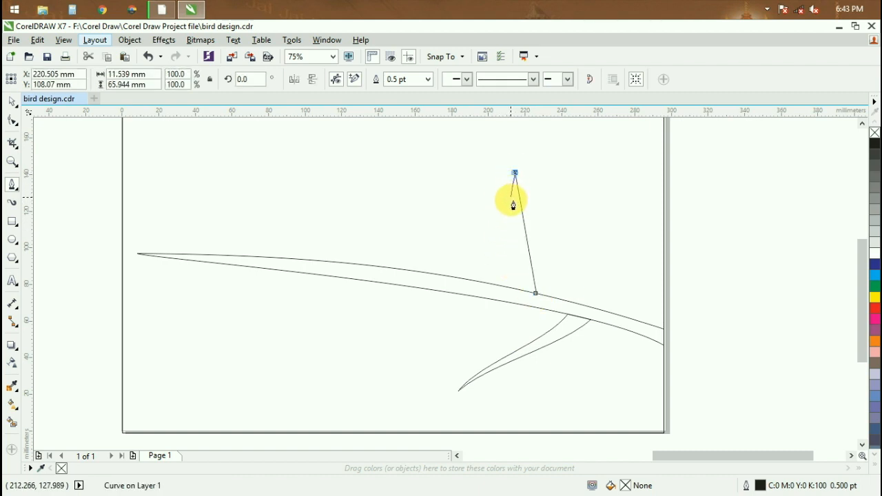
click(502, 241)
double_click(514, 288)
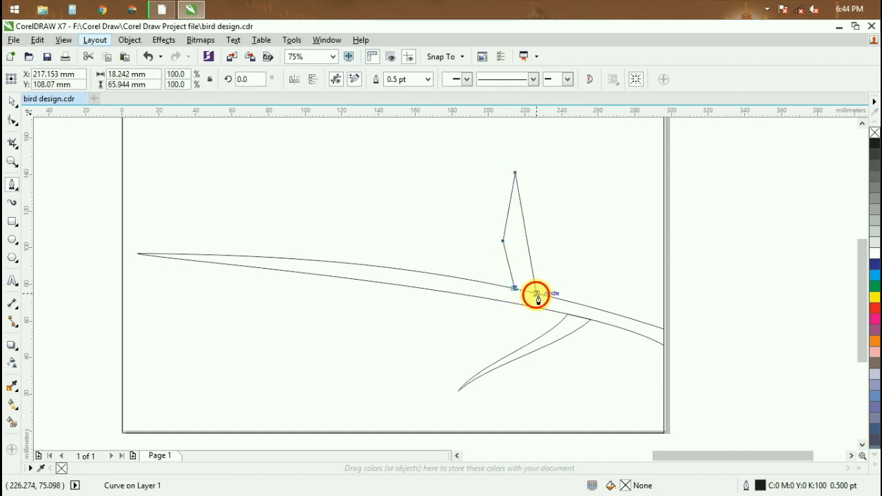
click(531, 257)
Delete the extra node on the upright twig's left side, convert that side to a curve and bow it outward to the left
click(12, 122)
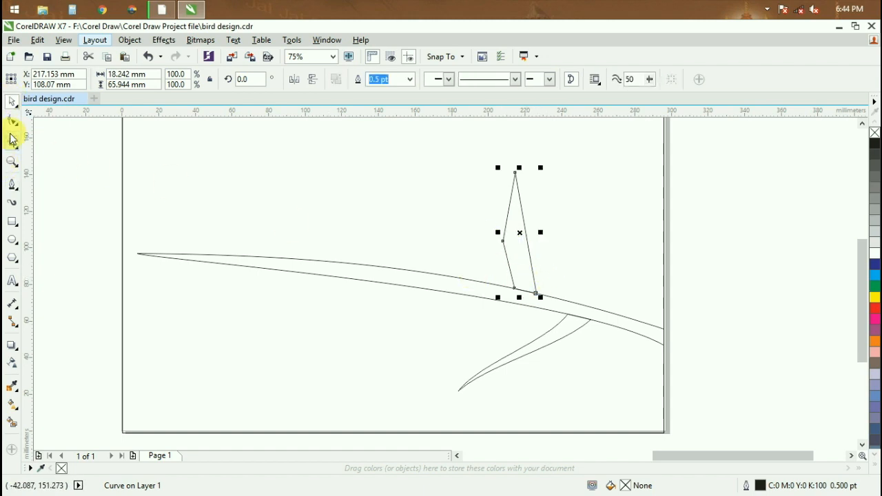
drag(517, 255, 516, 254)
key(Delete)
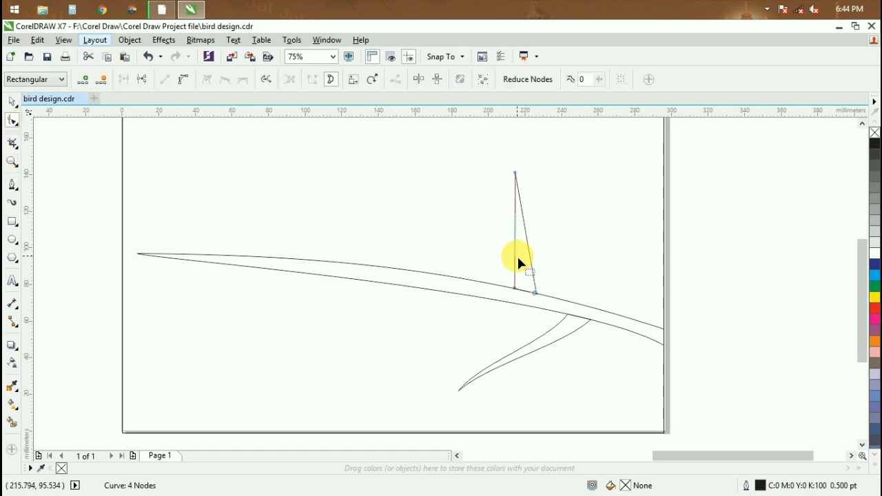
right_click(516, 249)
click(548, 299)
drag(515, 232, 502, 228)
Convert the upright twig's right side to a curve and bend it left, close to the opposite side
right_click(526, 232)
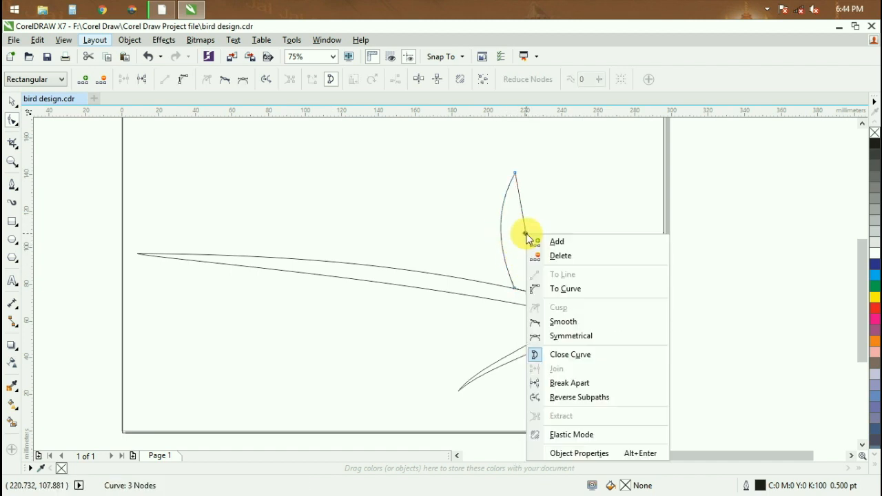
click(561, 287)
drag(525, 229, 533, 262)
click(529, 301)
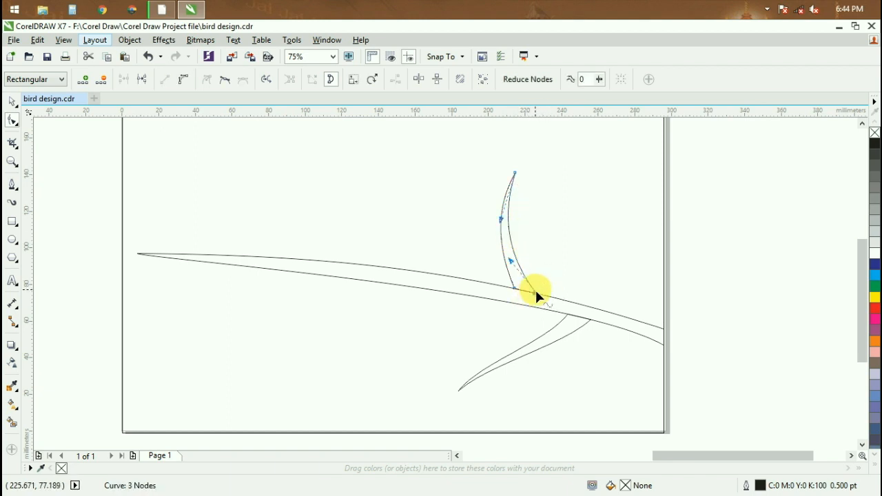
Narrow the upright twig's base by moving its right base node left along the branch's upper edge
right_click(532, 292)
click(582, 90)
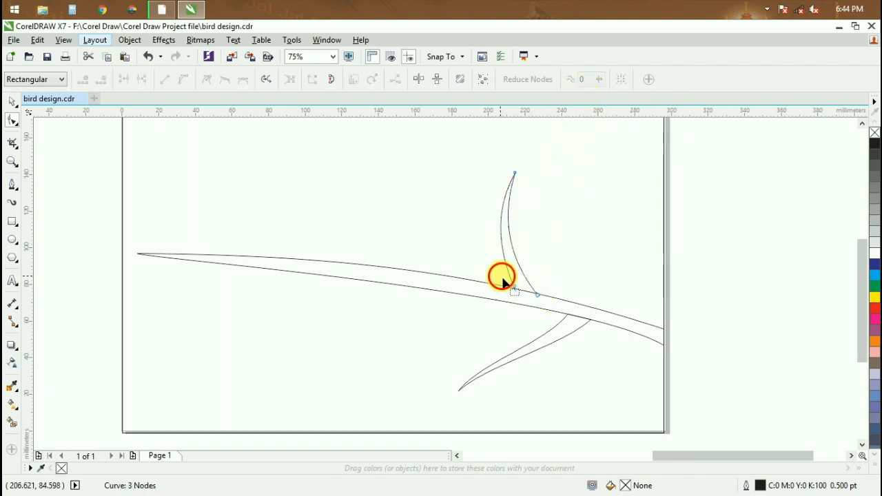
drag(502, 277, 527, 292)
click(532, 295)
click(532, 290)
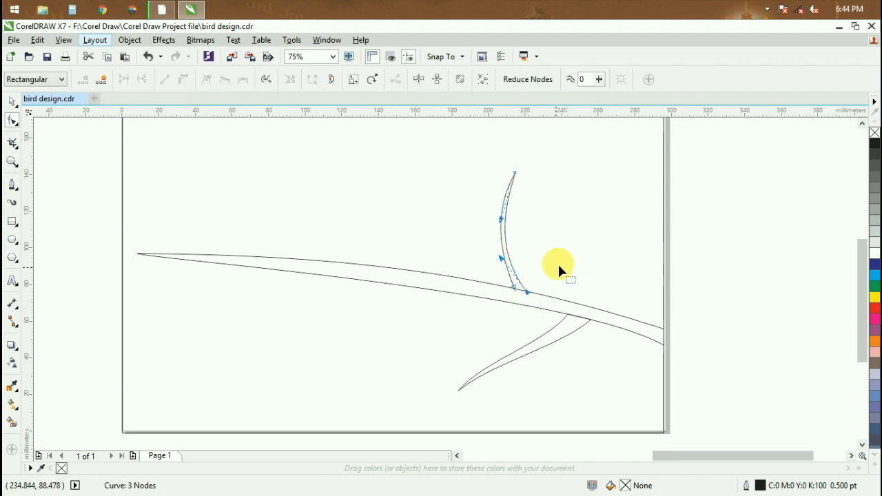
click(546, 228)
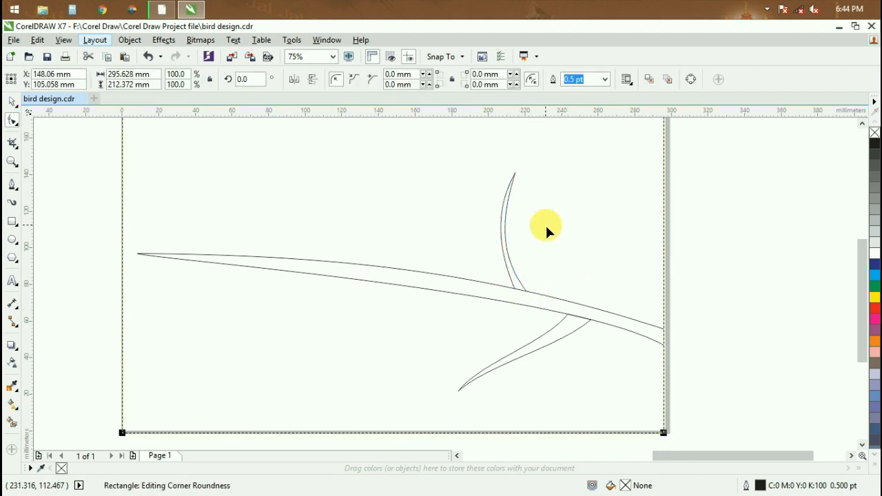
click(505, 220)
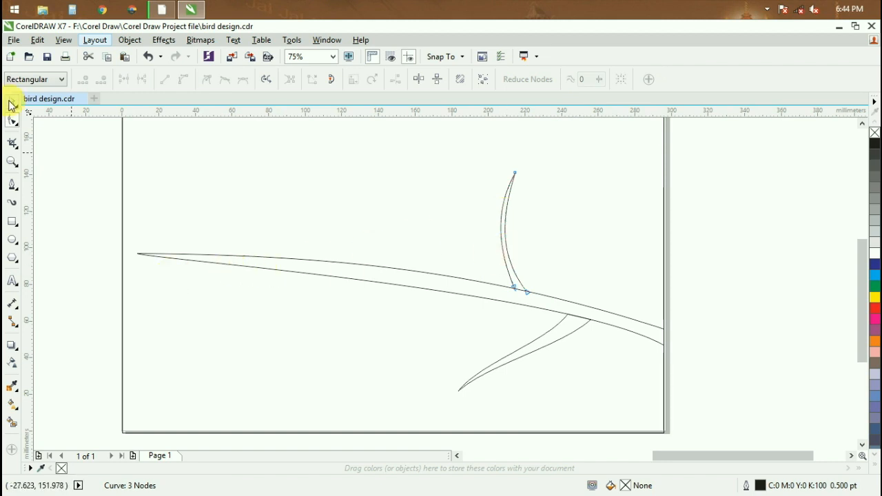
Make a copy of the upright twig rotated to about 317° across the original, and shrink the copy slightly
click(11, 104)
click(512, 232)
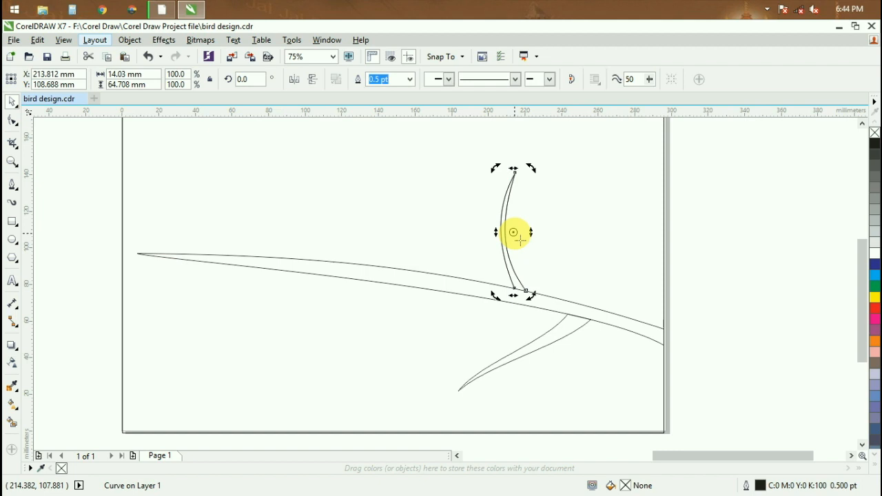
drag(528, 172, 560, 204)
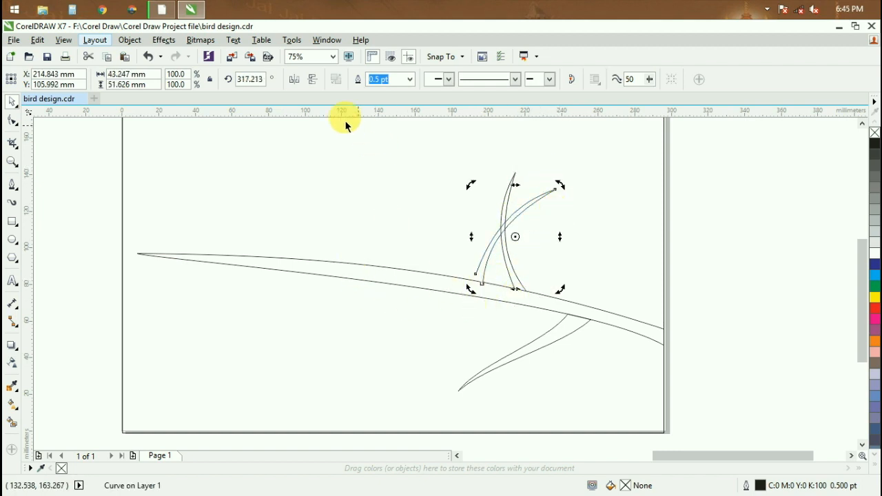
click(457, 233)
click(526, 209)
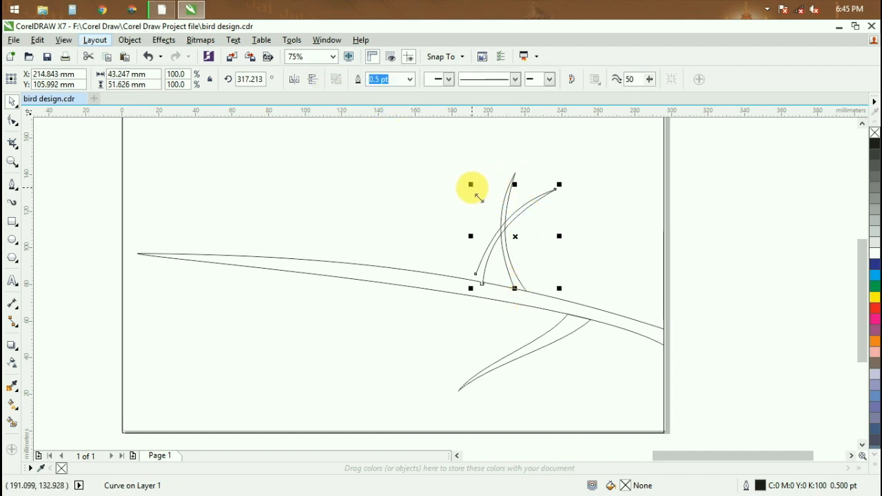
drag(471, 184, 479, 196)
Try the Intersect, Back minus front, Front minus back, Combine and Boundary operations on the two crossing twigs, undoing each one
shift+click(514, 179)
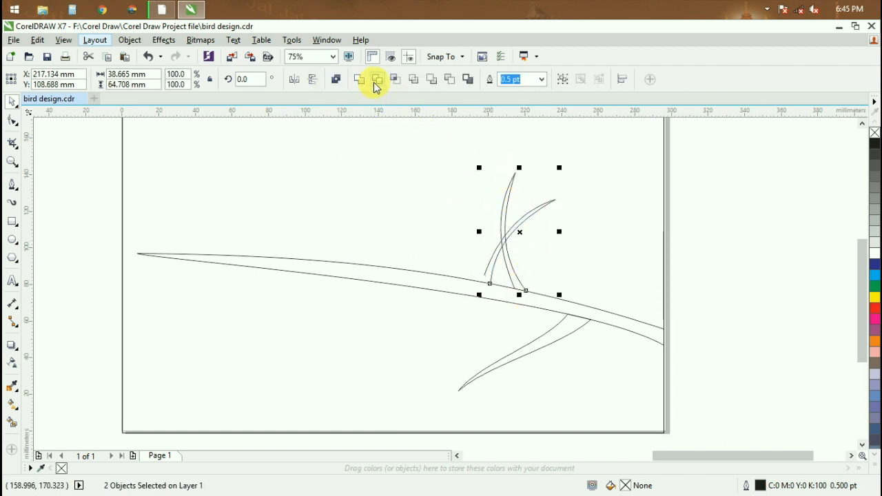
click(395, 79)
key(ctrl+z)
click(449, 79)
key(ctrl+z)
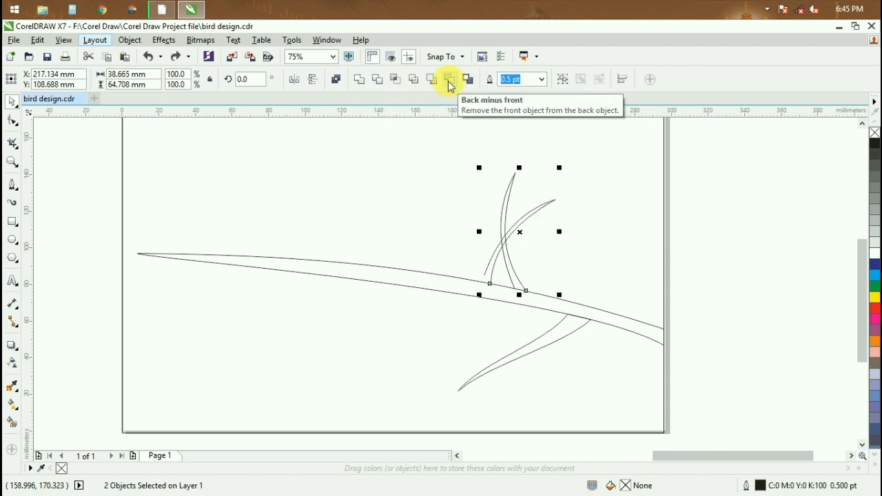
click(431, 79)
key(ctrl+z)
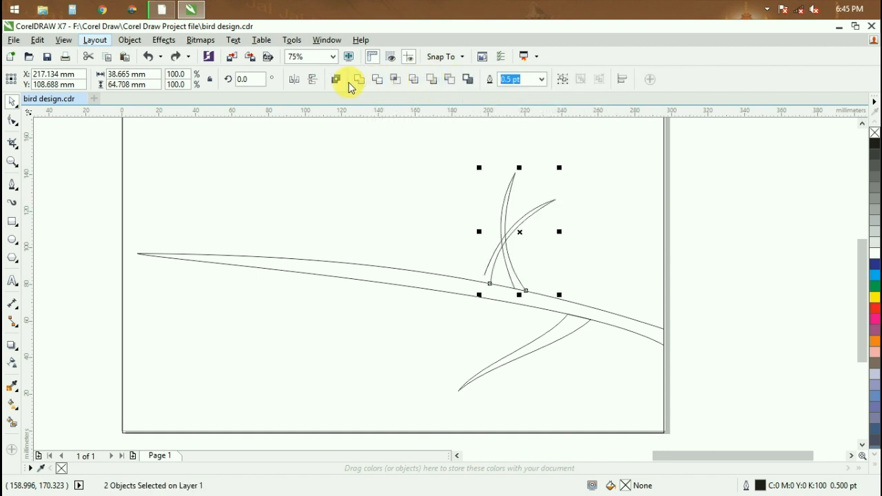
click(338, 79)
key(ctrl+z)
click(468, 80)
key(ctrl+z)
click(432, 80)
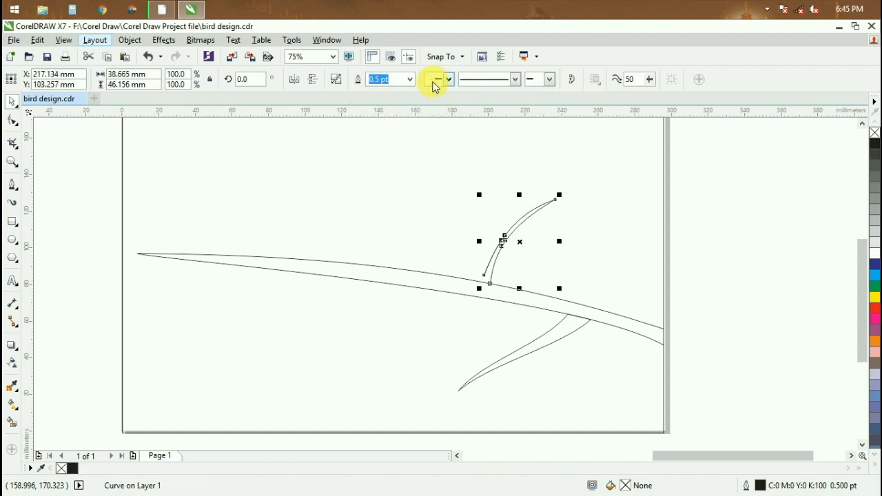
key(ctrl+z)
Try to shrink the crossing twigs from their lower left corner, and undo it
click(11, 120)
click(555, 200)
click(12, 104)
drag(478, 295, 493, 265)
key(ctrl+z)
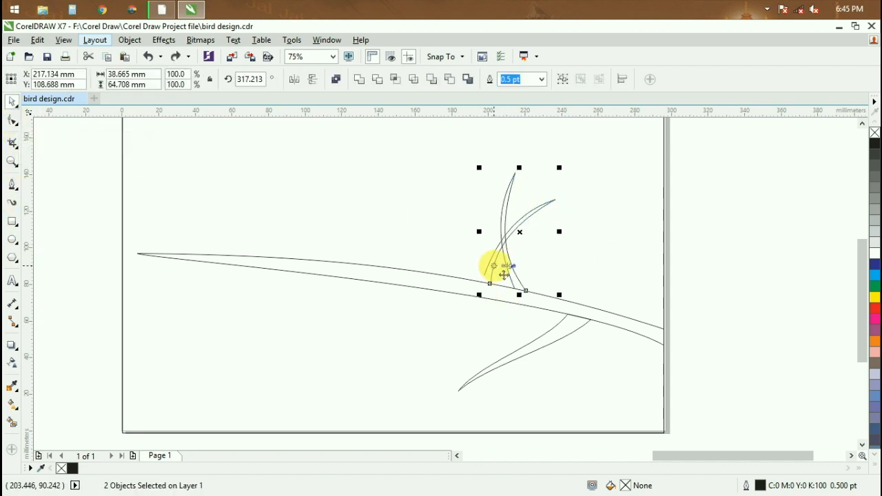
Scale the copied twig to about 60% and rotate it to about 307° so it branches off the upright twig
click(538, 224)
click(539, 207)
drag(478, 290, 476, 237)
click(531, 228)
drag(560, 196, 573, 209)
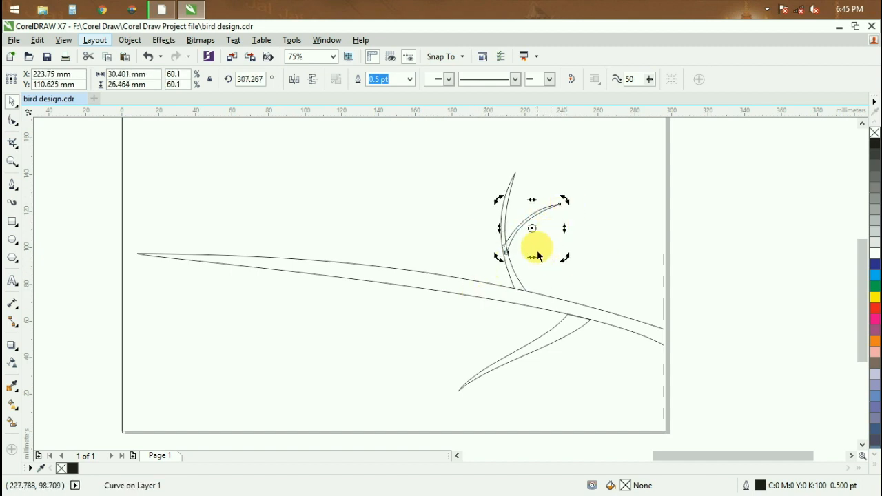
Move the small offshoot higher up on the upright twig
click(531, 230)
drag(531, 230, 544, 206)
click(404, 241)
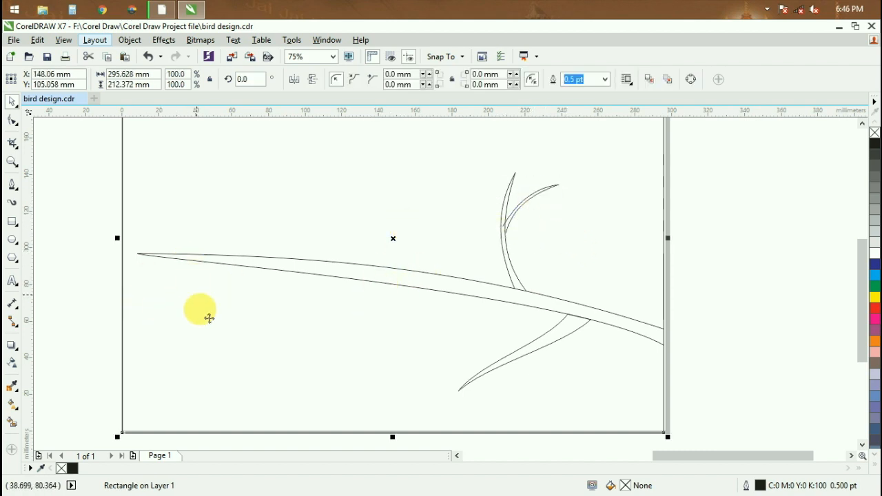
Try to place the upright twig over the left part of the branch, and undo it
click(515, 282)
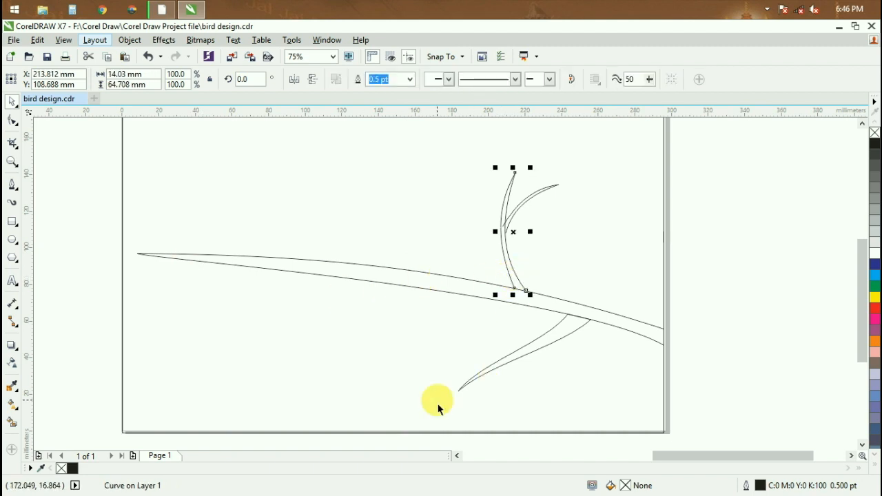
drag(512, 250, 241, 292)
key(ctrl+z)
Lock the page-sized frame in place
click(471, 163)
click(781, 209)
drag(471, 144, 483, 177)
key(ctrl+z)
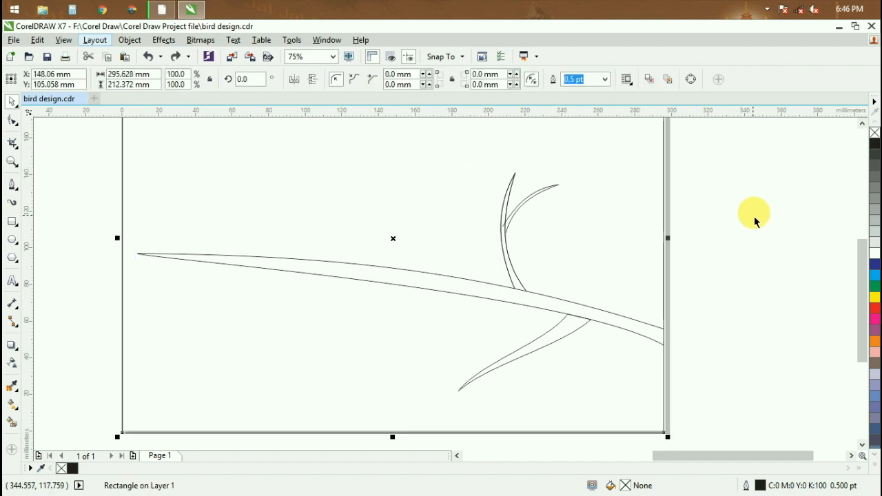
right_click(603, 161)
click(663, 319)
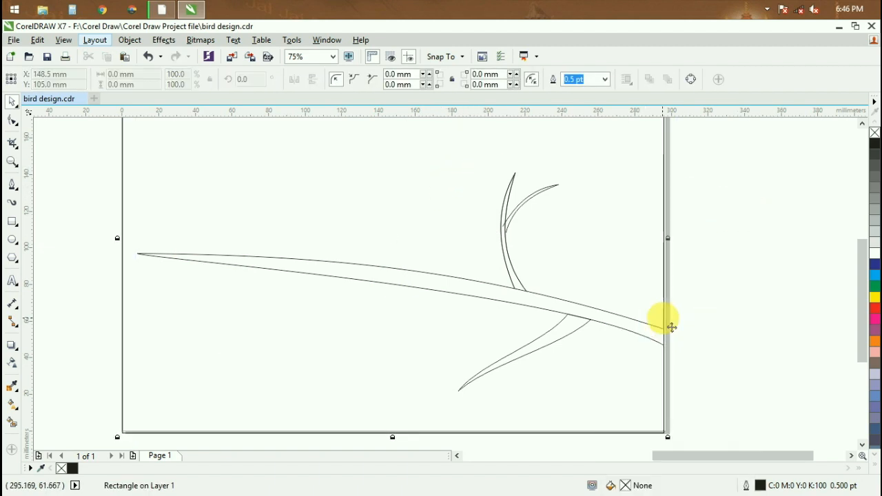
Place a copy of the upright twig and its offshoot over the branch's left part and rotate it to about 153°
drag(458, 159, 581, 314)
drag(531, 234, 277, 293)
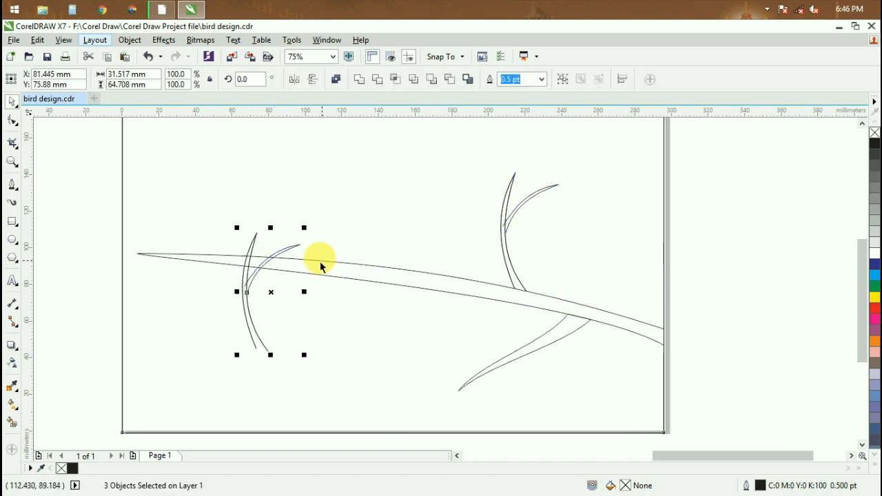
click(271, 292)
drag(306, 228, 191, 360)
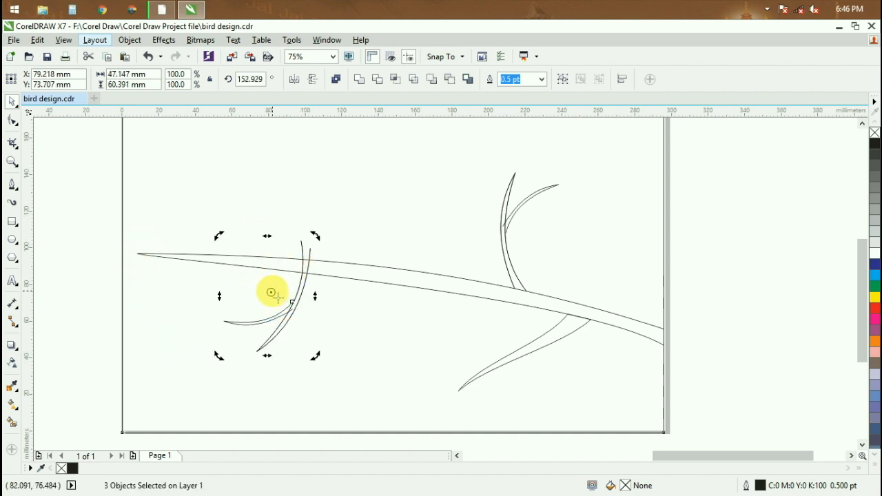
Place another copy of the rotated main twig nearer the branch's tip, and move the small rotated offshoot onto the tip
click(301, 289)
click(311, 296)
drag(311, 296, 217, 315)
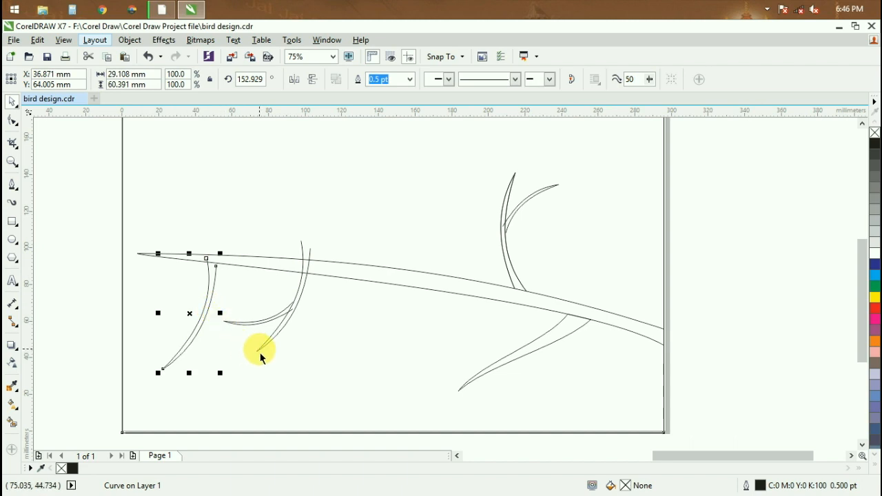
drag(277, 330, 187, 336)
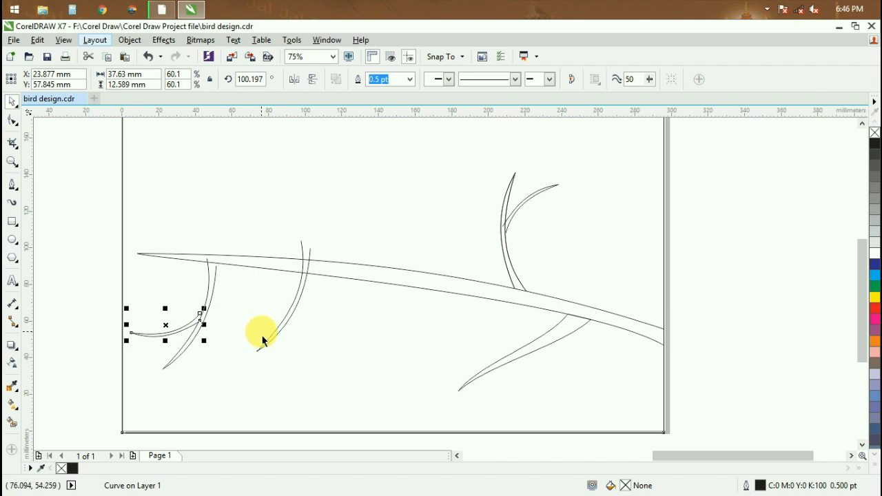
drag(185, 328, 162, 268)
Mirror the main twig copy nearest the branch's tip horizontally and rotate it to about 339°
click(204, 314)
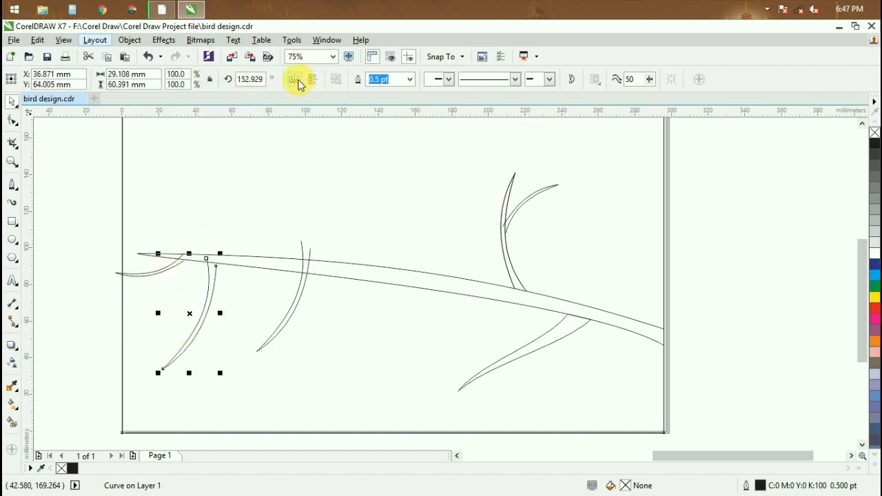
click(296, 80)
click(200, 322)
drag(187, 255, 250, 301)
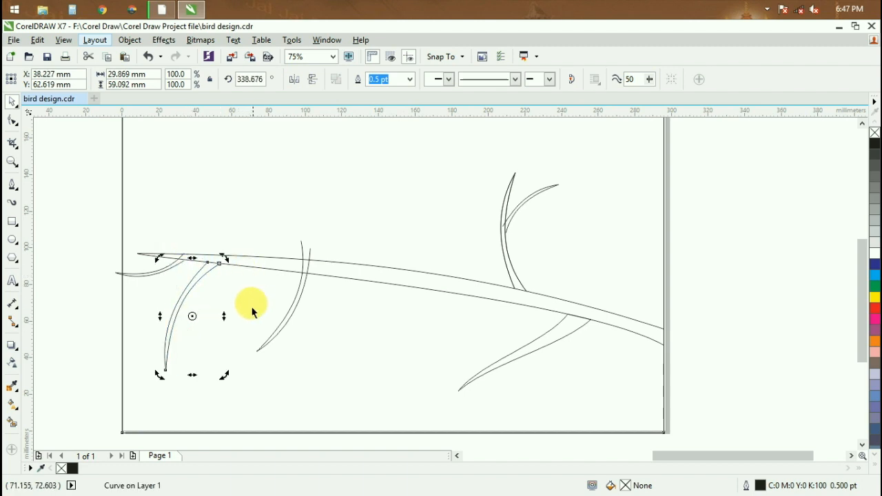
Shrink the mirrored twig to about 70%, and rotate it clockwise so it hangs from the branch's lower edge
click(168, 386)
click(166, 364)
drag(160, 370, 165, 348)
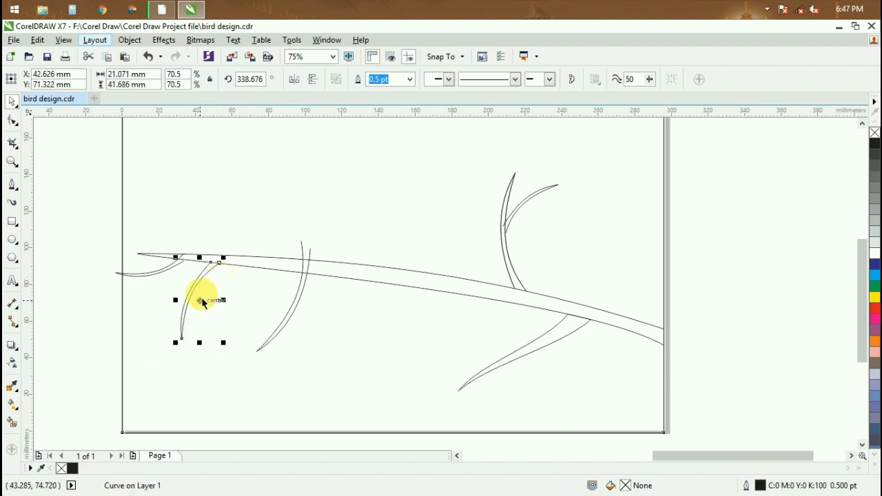
click(209, 308)
mouse_move(221, 256)
mouse_down()
mouse_move(236, 262)
mouse_move(241, 282)
mouse_move(216, 270)
mouse_up()
click(209, 280)
click(191, 308)
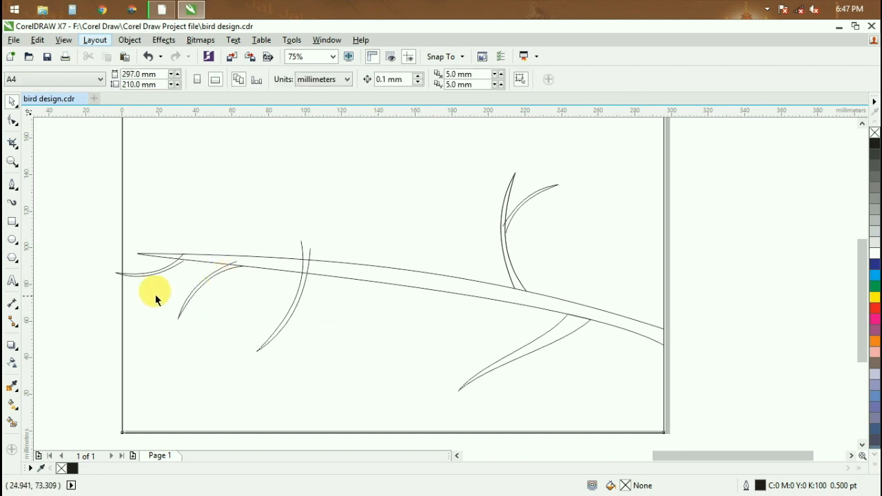
Mirror the small twig at the branch's tip horizontally and vertically, and rotate it to about 293°
click(154, 270)
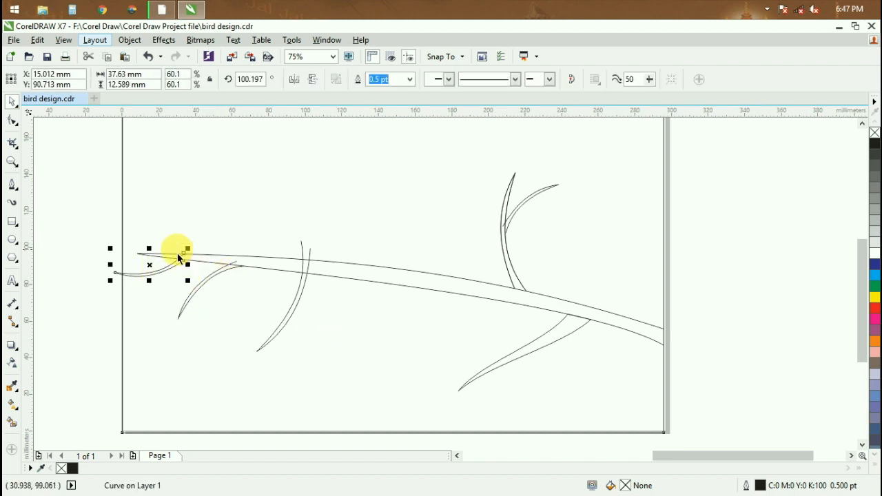
click(292, 81)
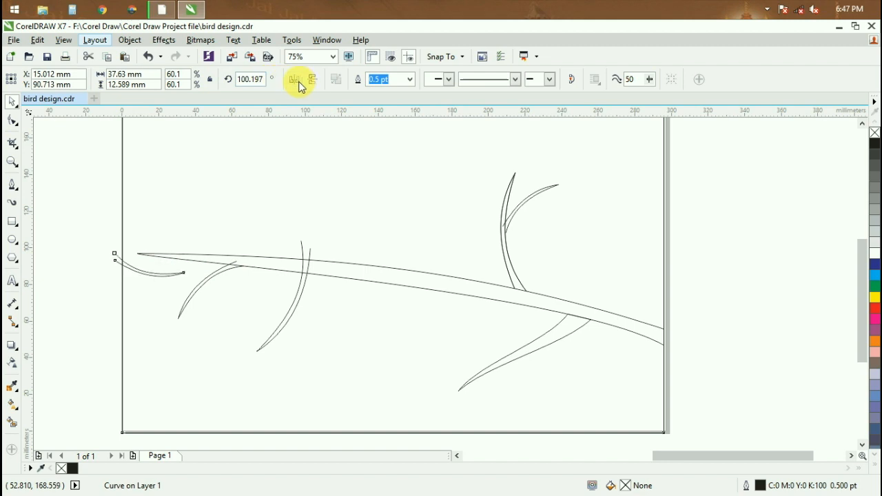
click(314, 83)
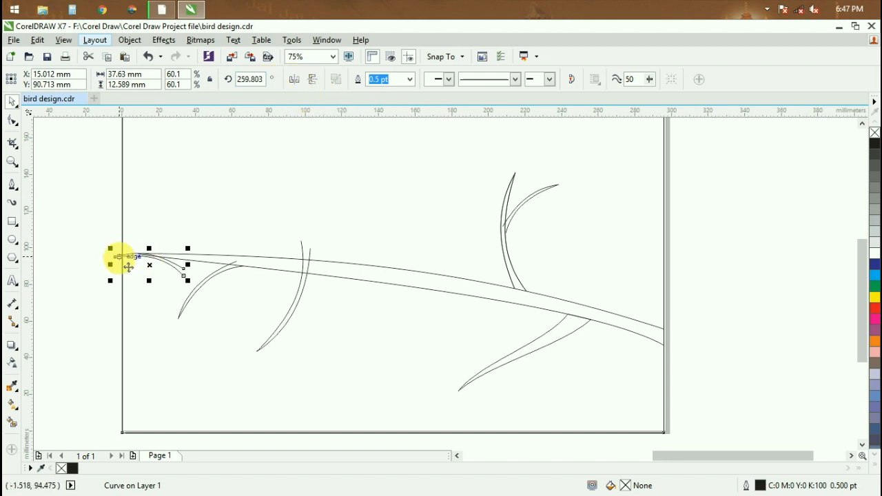
click(148, 265)
drag(112, 249, 118, 276)
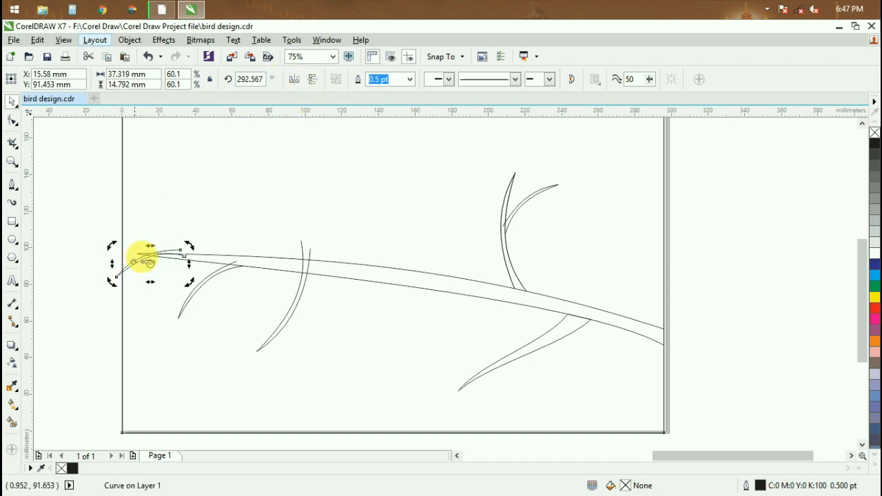
click(161, 277)
click(177, 260)
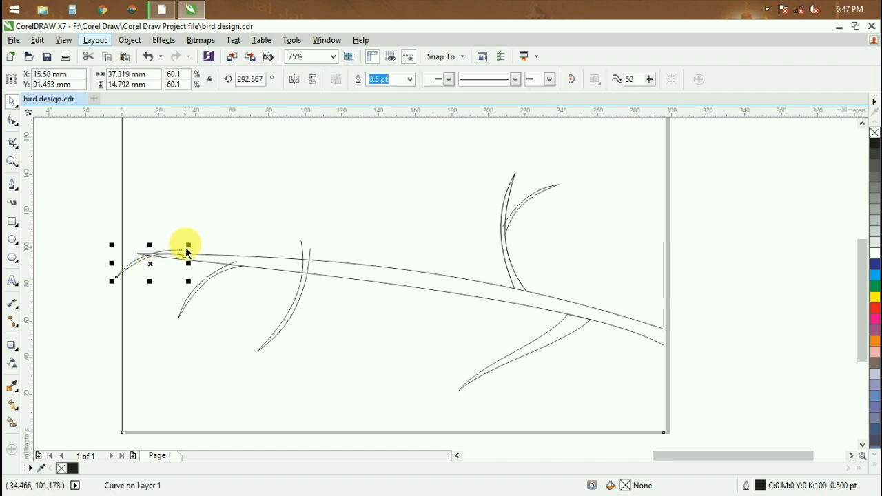
Shrink the small tip twig to 51%, set it against the branch's lower edge, and rotate it to about 296°
drag(188, 244, 146, 266)
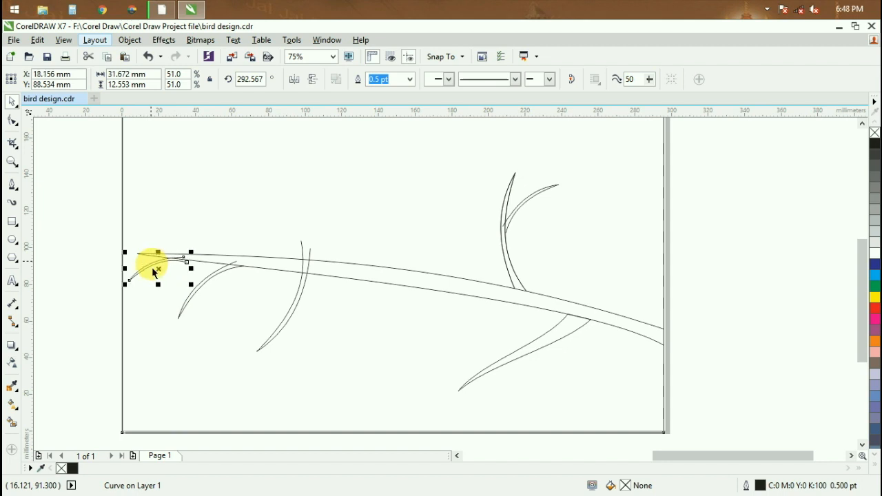
click(108, 285)
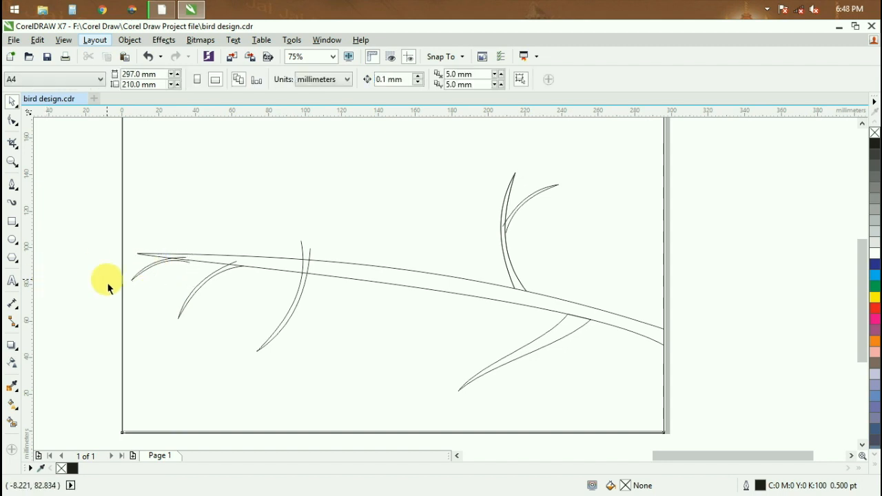
click(177, 266)
drag(160, 273, 129, 286)
click(159, 270)
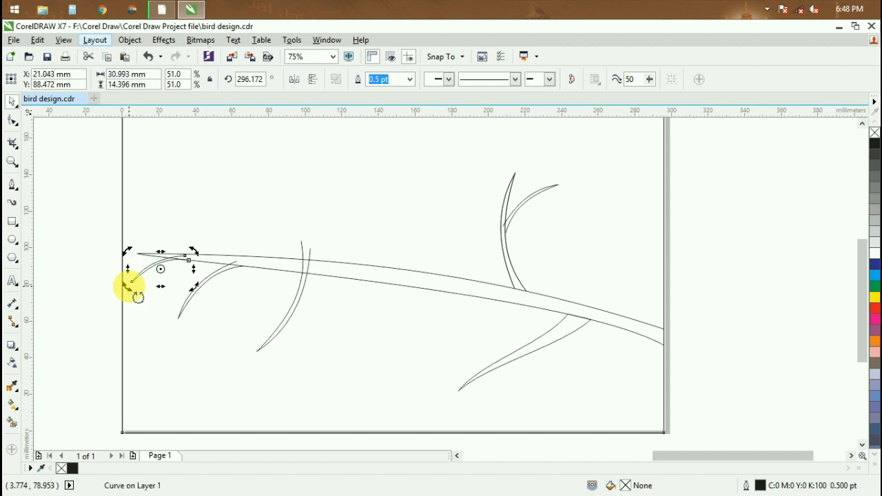
click(90, 313)
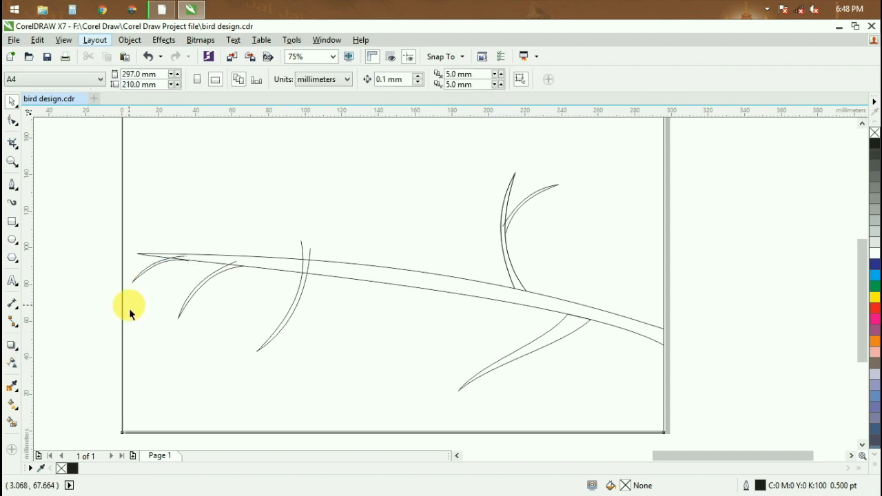
Flip the larger twig crossing the branch so it points upward, and shrink it to about 56% above the branch
click(296, 315)
click(312, 80)
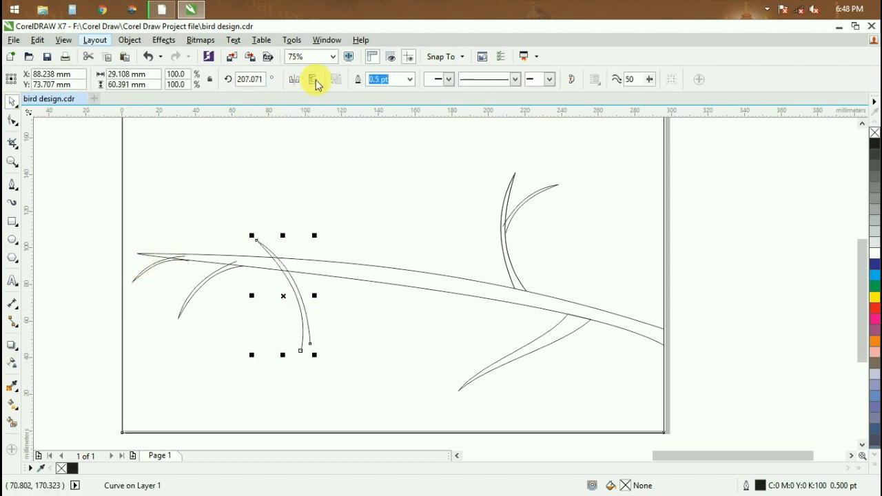
drag(287, 262, 241, 185)
drag(267, 157, 225, 200)
Seat the shrunken upright twig on the branch's upper edge near the tip and rotate it to about 6°
click(216, 230)
key(Up)
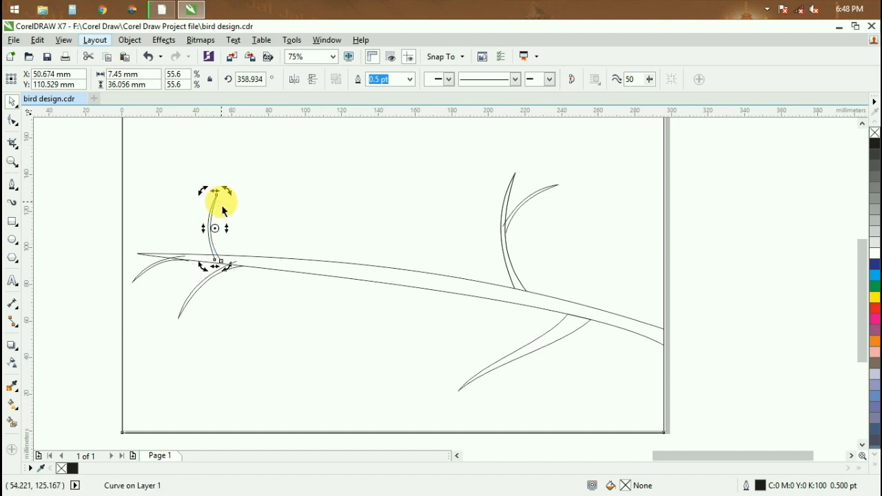
drag(228, 188, 224, 192)
click(223, 197)
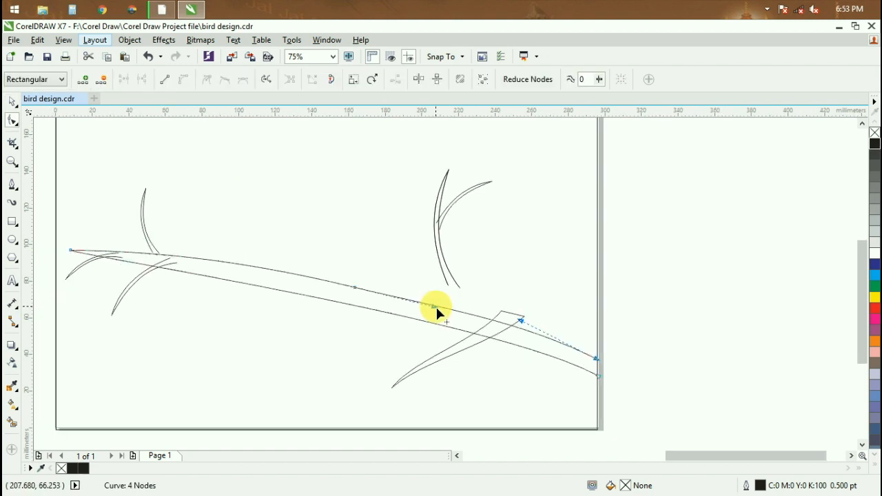
Reshape the curve of the branch's upper edge and pull the branch's tip node down to the small tip twig's end
drag(437, 310, 438, 305)
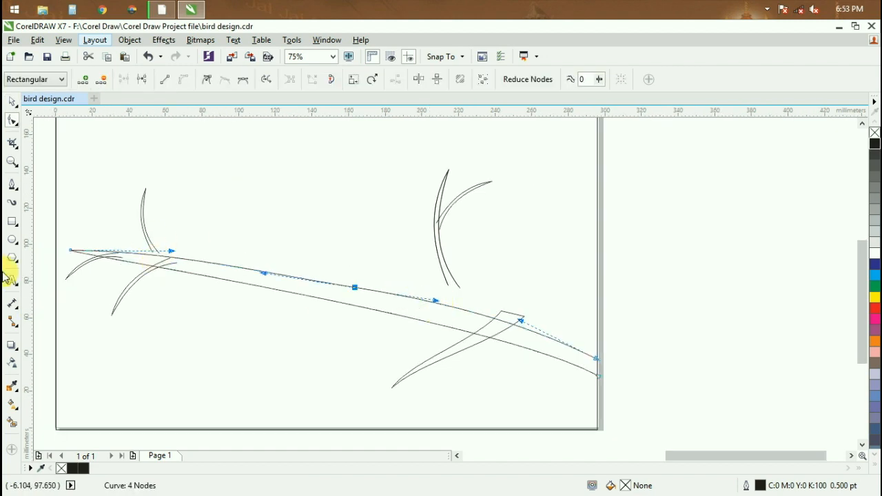
drag(73, 256, 64, 281)
drag(599, 378, 599, 378)
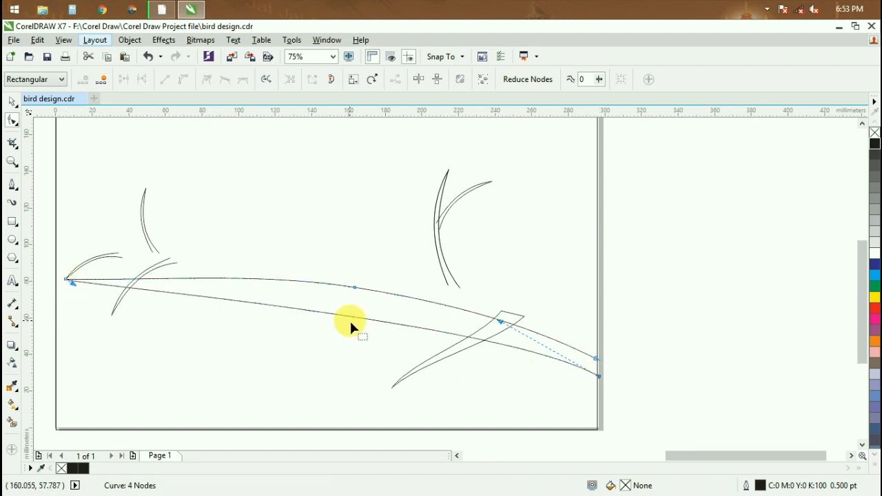
Add a node midway along the branch's lower edge and raise it toward the upper edge
right_click(349, 317)
click(381, 104)
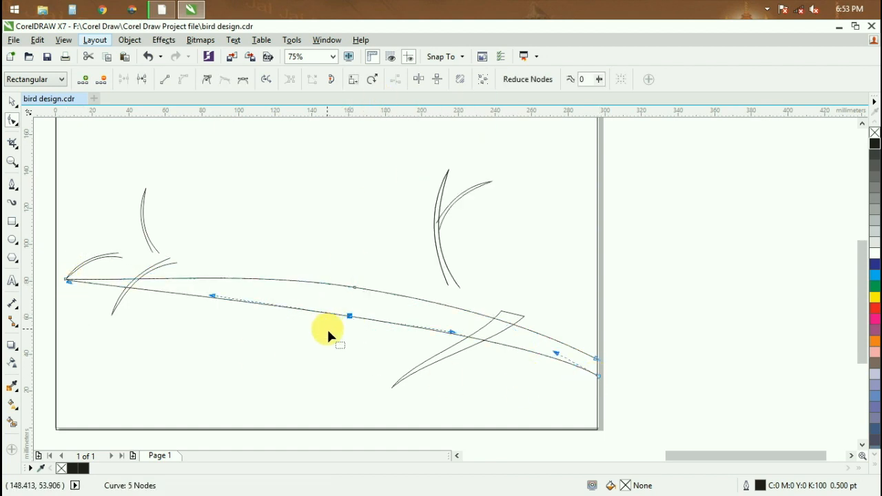
drag(350, 317, 352, 300)
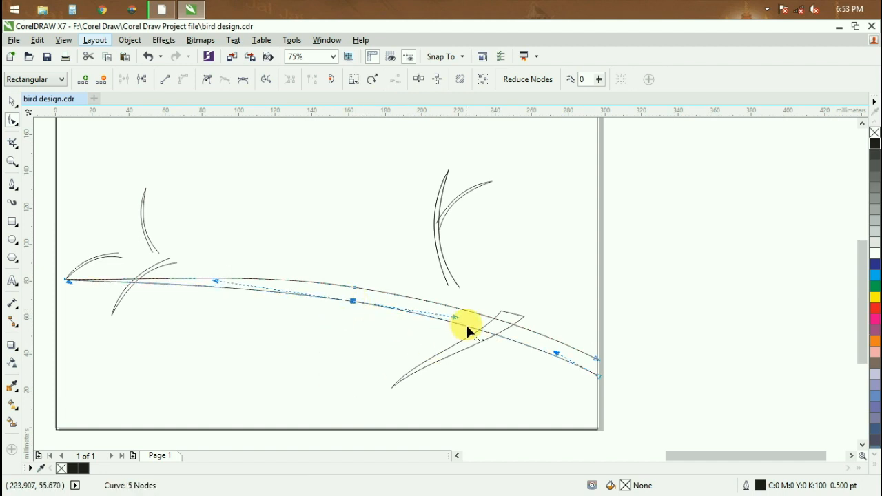
Adjust the lower edge's middle node and curve handles so the branch tapers smoothly toward its tip
drag(457, 317, 456, 310)
drag(69, 282, 70, 293)
click(72, 287)
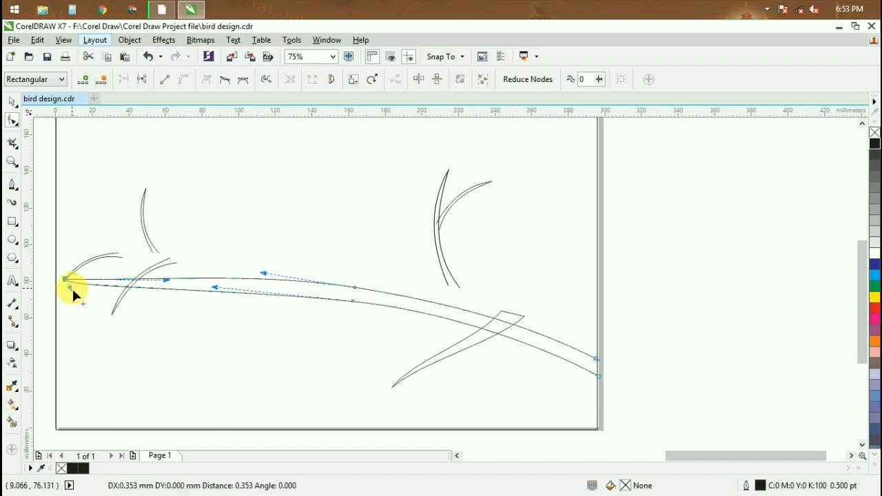
drag(353, 301, 352, 294)
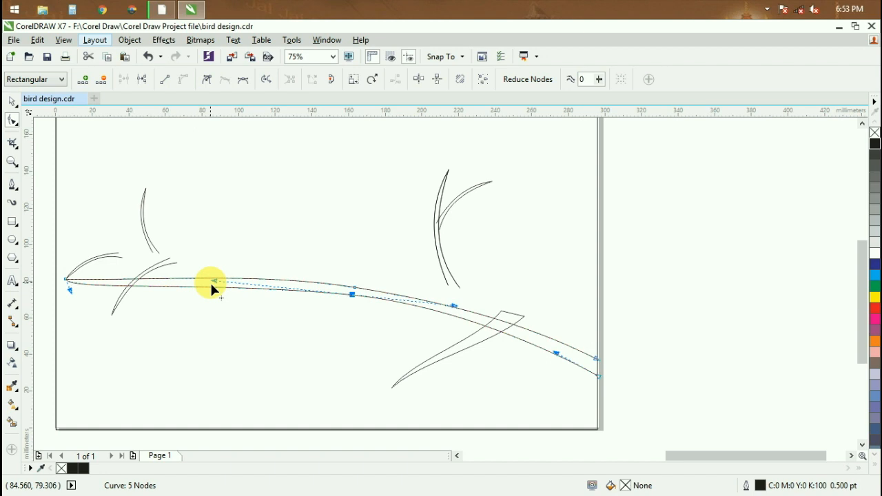
drag(70, 290, 74, 289)
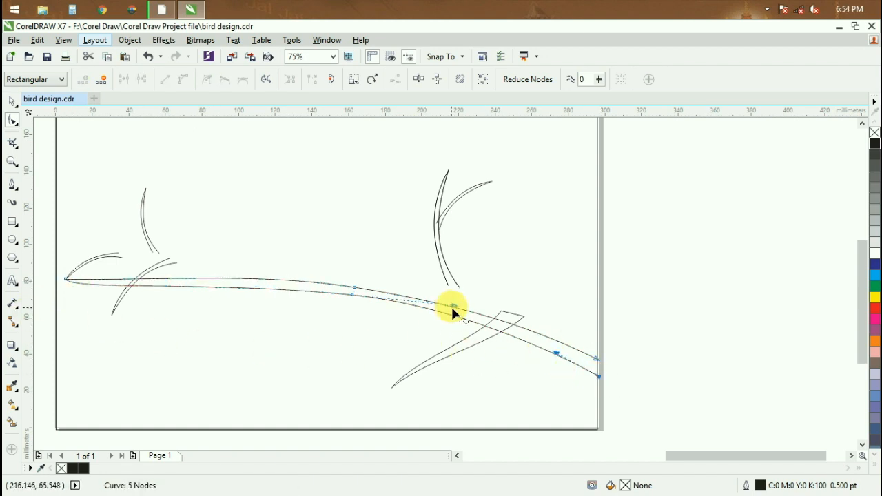
drag(455, 305, 453, 312)
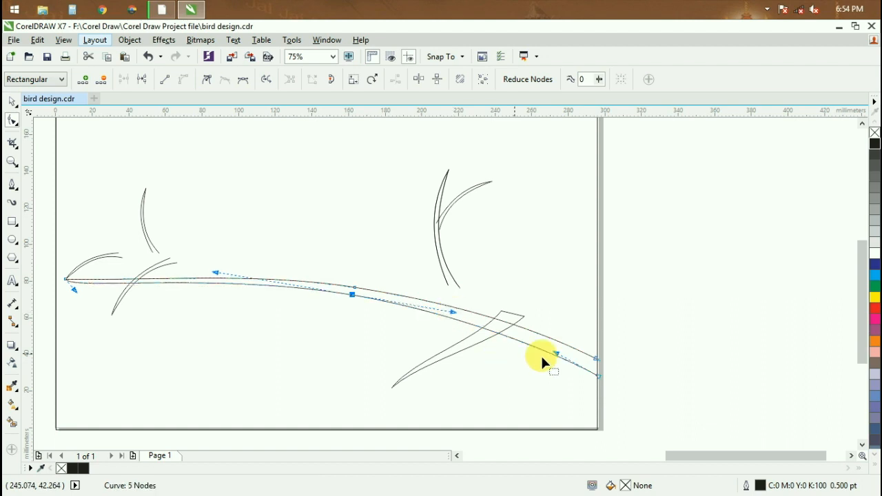
click(559, 358)
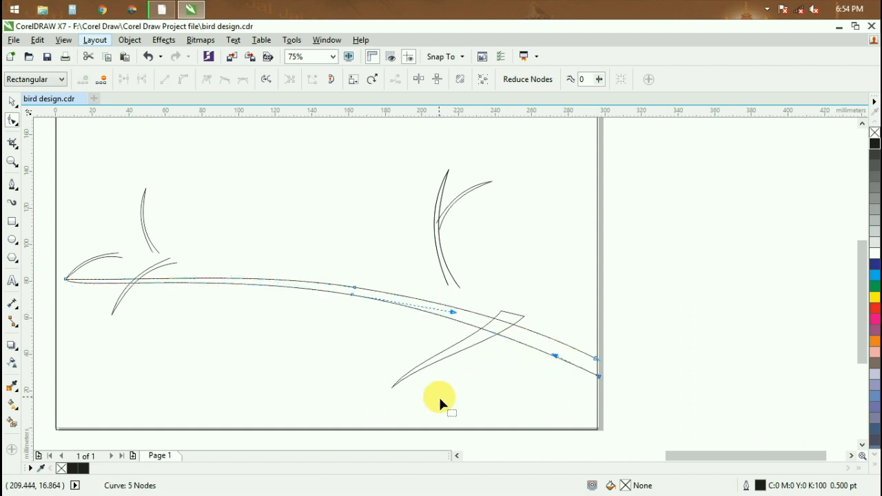
Move the large hanging twig down and left so its base meets the reshaped branch's lower edge
click(470, 346)
click(470, 346)
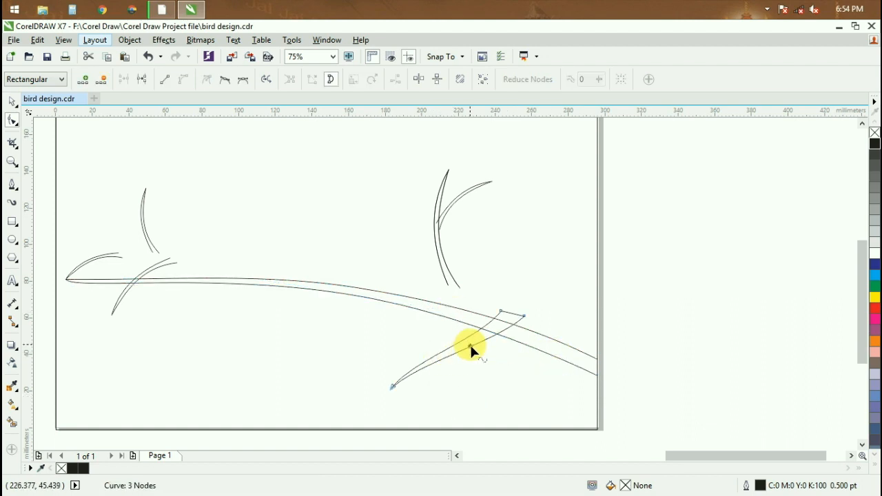
click(12, 103)
drag(485, 348, 460, 364)
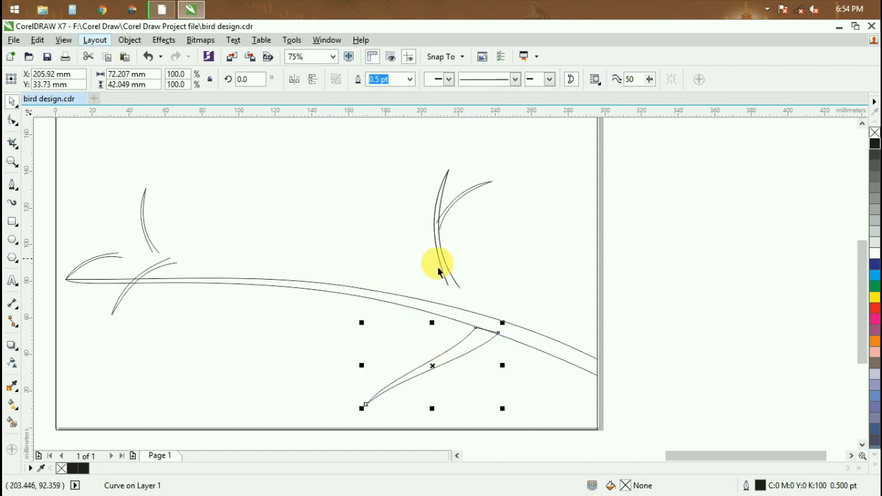
Move the large upright twig with its offshoot down, and nudge it until its base sits on the branch's upper edge
drag(492, 280, 490, 276)
drag(467, 238, 472, 298)
key(Up)
key(Up)
key(Up)
key(Up)
key(Up)
key(Up)
key(Up)
key(Up)
key(Up)
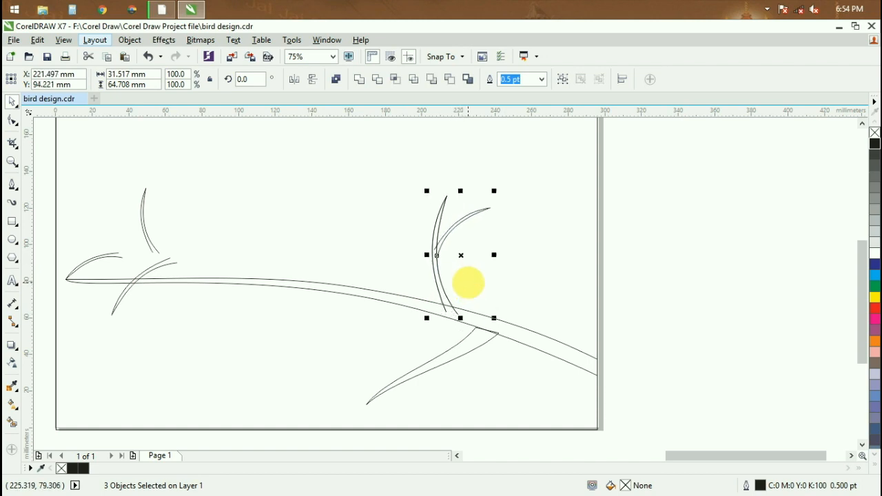
key(Up)
key(Up)
key(Up)
key(Up)
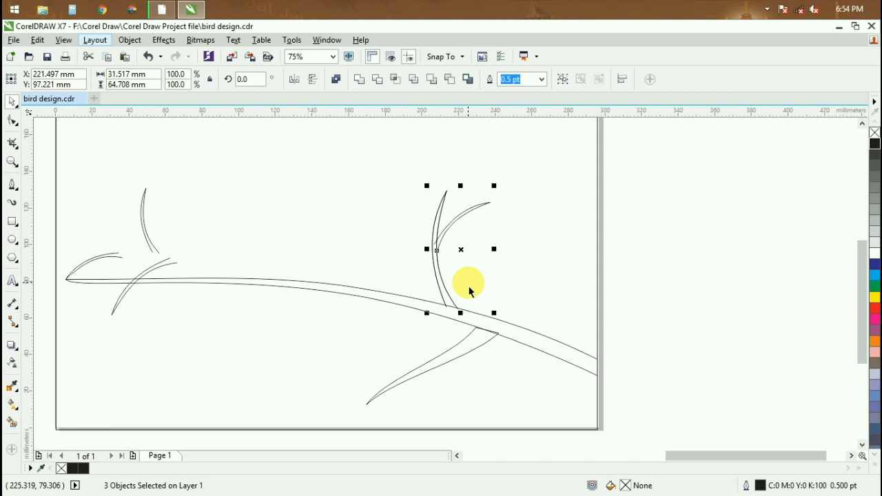
Reposition the three twigs near the branch's tip: two hanging from the lower edge and one standing on the upper edge
click(130, 285)
drag(130, 285, 141, 309)
drag(100, 264, 97, 296)
drag(148, 244, 126, 272)
click(136, 356)
Reshape the small tip twig by moving its base nodes onto the branch's lower edge, its point inside the frame, and adjusting its handles
click(87, 299)
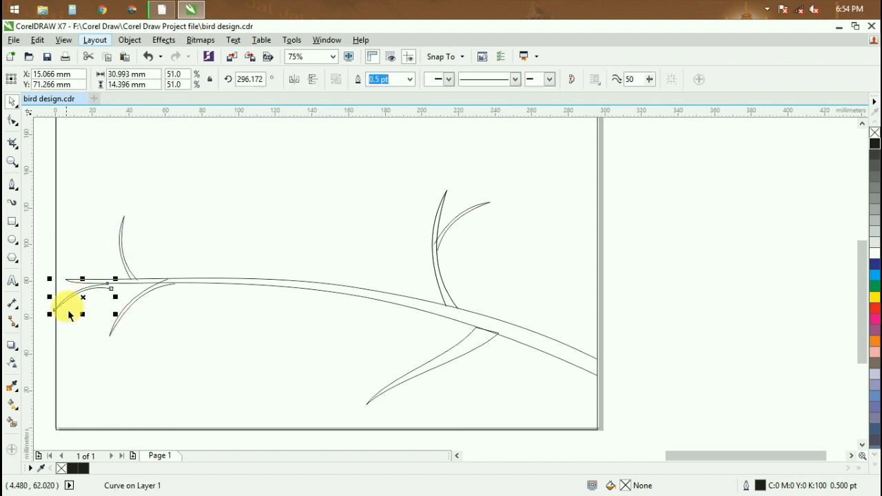
click(12, 120)
scroll(66, 283, up, 2)
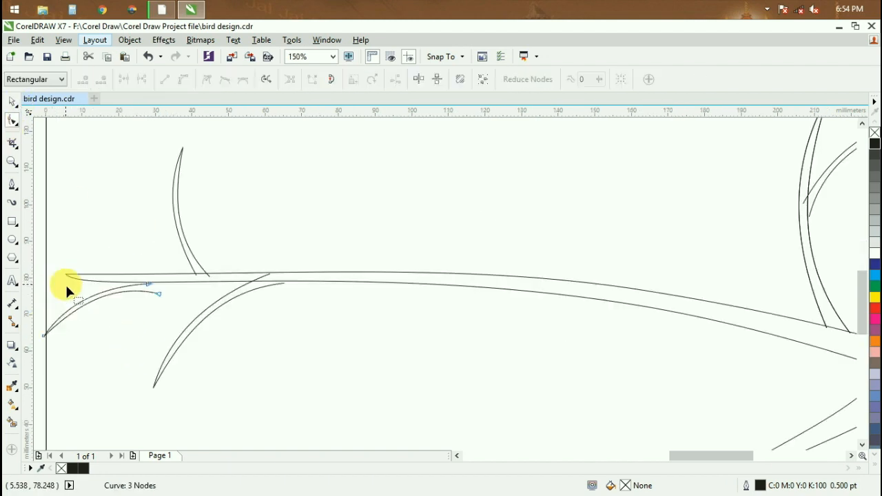
drag(158, 291, 134, 288)
scroll(78, 323, down, 2)
scroll(78, 323, up, 2)
drag(43, 335, 55, 336)
drag(80, 285, 88, 289)
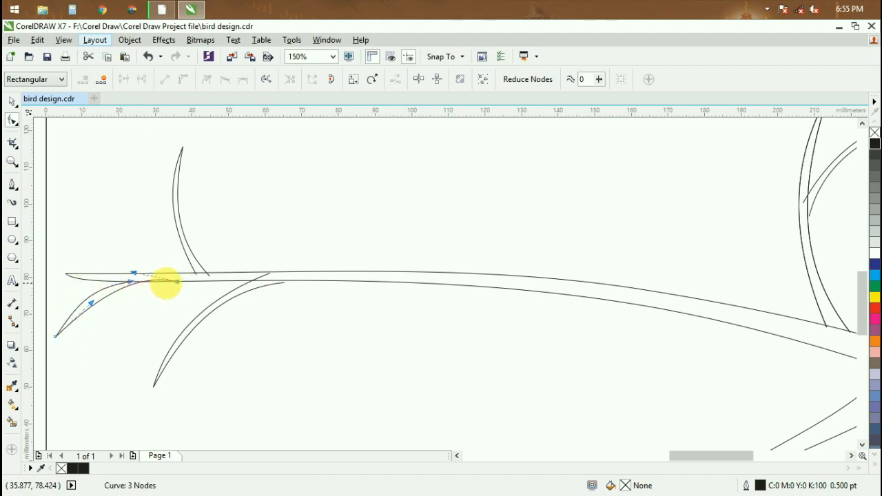
drag(136, 275, 137, 282)
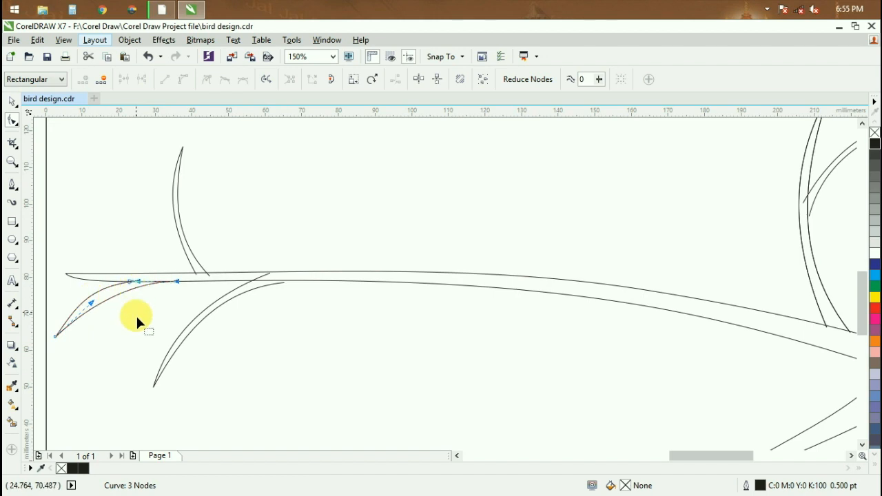
Adjust the base nodes of the second hanging twig and the small upright twig to meet the branch's edges
click(189, 325)
drag(269, 273, 253, 281)
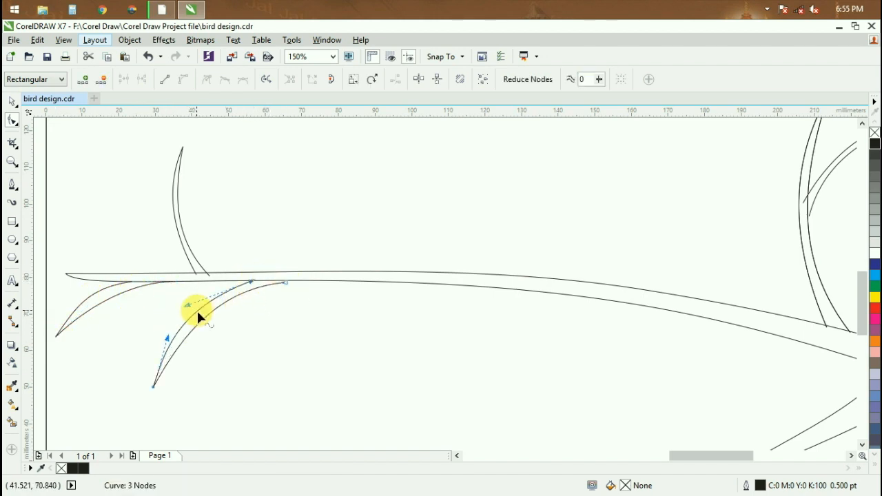
drag(188, 310, 195, 310)
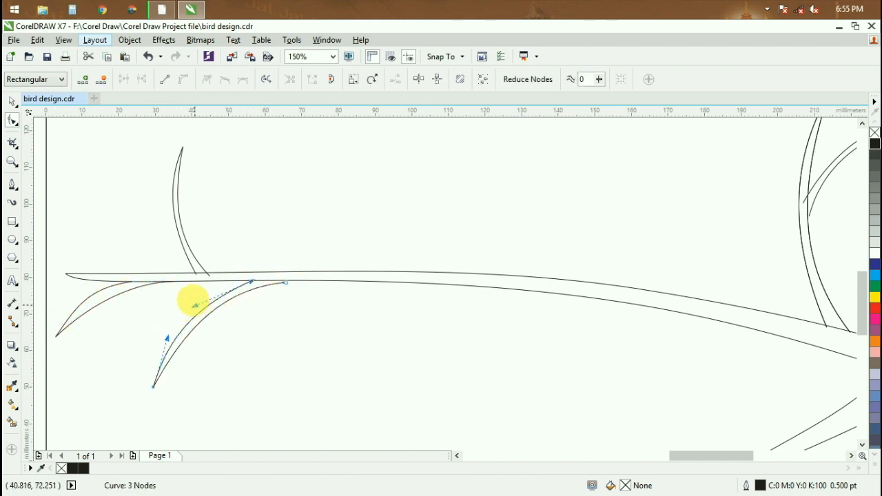
click(183, 241)
drag(212, 278, 197, 273)
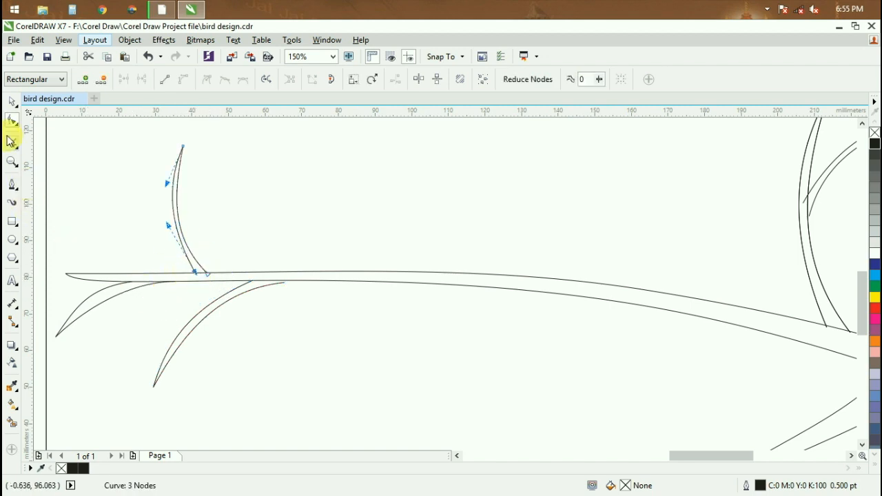
Move the two base nodes of the large upright twig's offshoot onto that twig's inner edge
click(11, 102)
scroll(388, 315, down, 2)
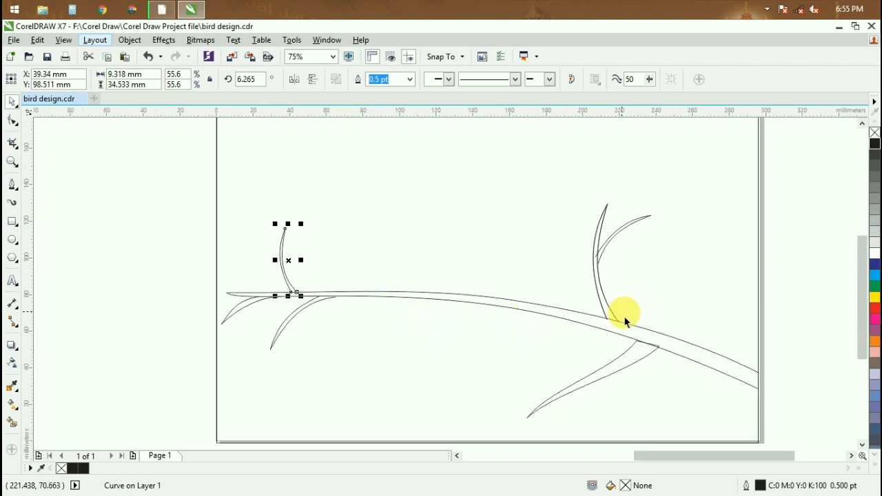
scroll(616, 336, up, 2)
click(597, 171)
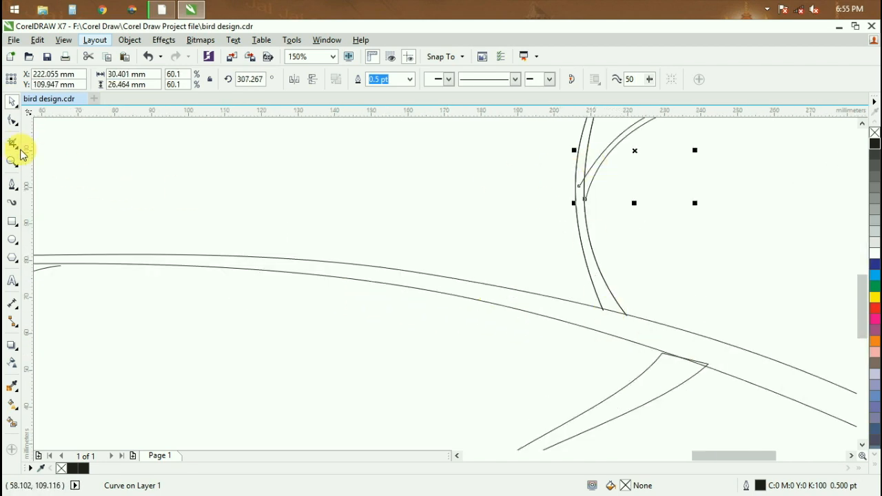
click(12, 121)
scroll(565, 181, up, 2)
drag(565, 177, 573, 162)
drag(576, 203, 575, 212)
scroll(551, 213, down, 2)
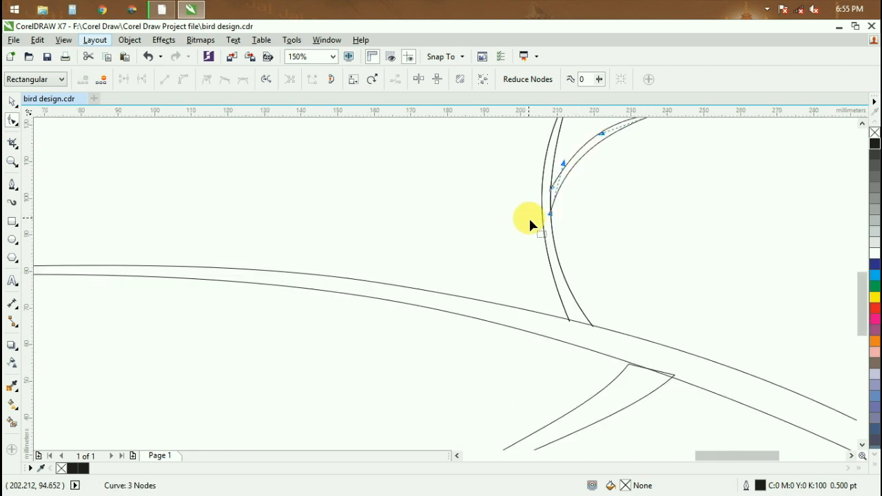
Select the branch together with all six twigs and weld them into one shape
click(10, 103)
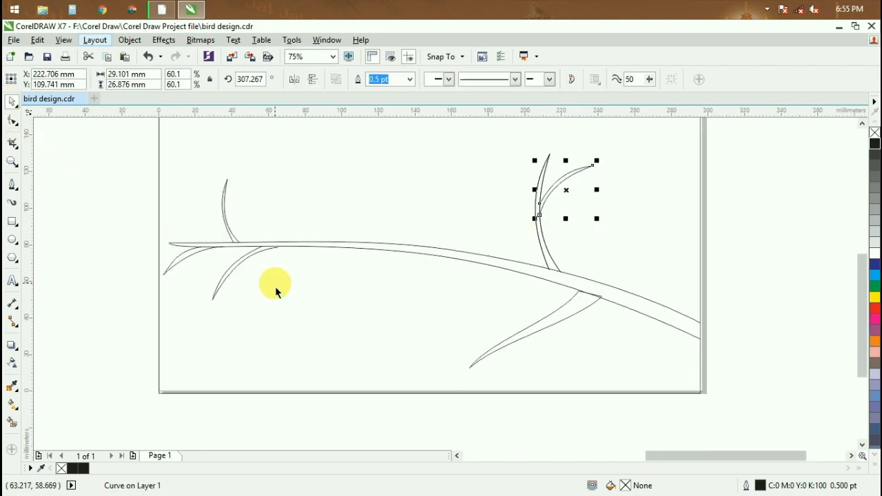
shift+click(558, 263)
shift+click(222, 213)
shift+click(181, 269)
shift+click(226, 283)
shift+click(518, 338)
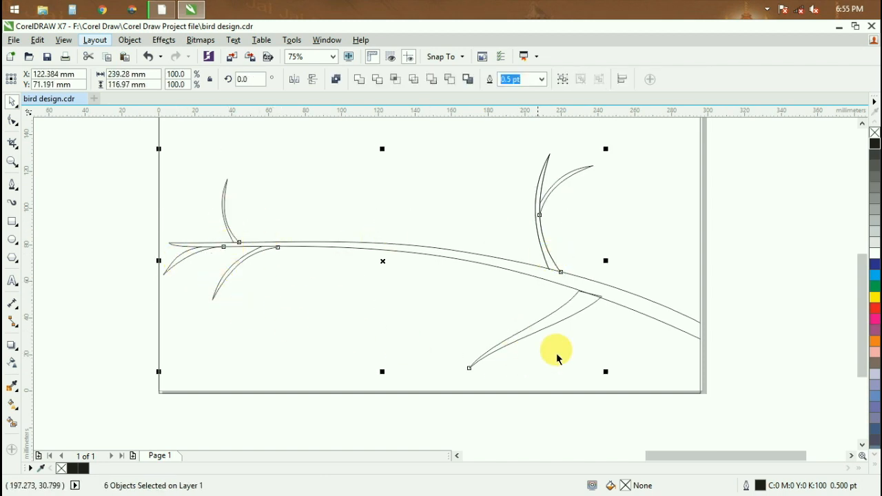
shift+click(681, 323)
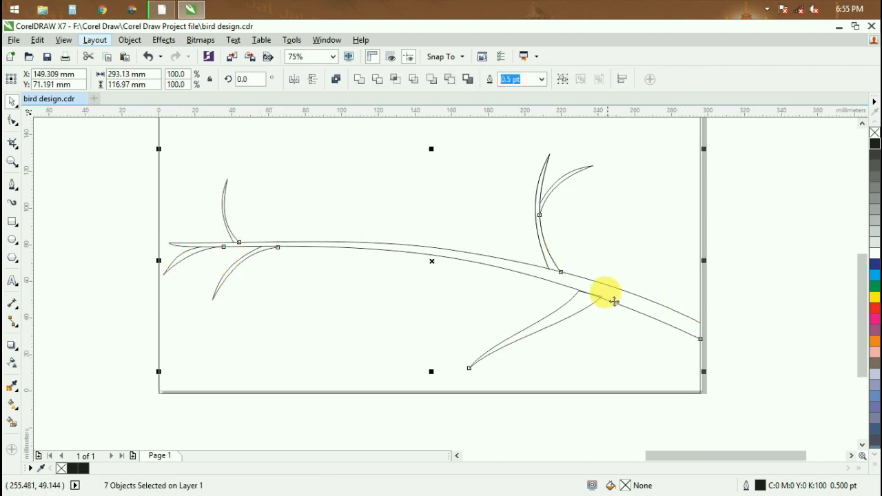
click(357, 81)
Try filling the welded branch with black, undo the fill, and deselect the shape
click(873, 143)
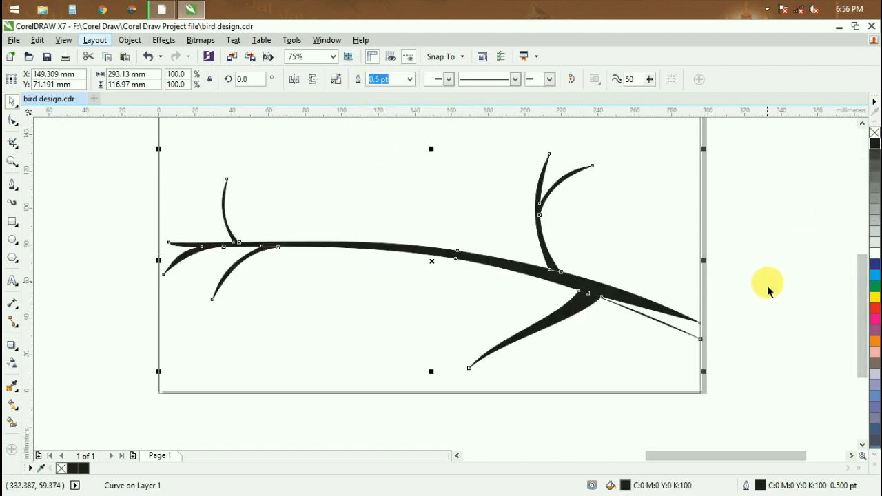
key(ctrl+z)
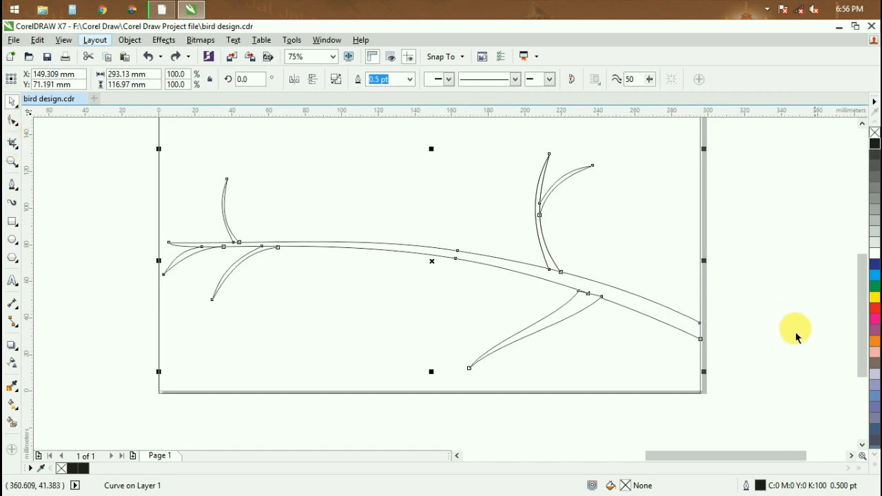
click(819, 321)
Move the two base nodes of the large hanging twig so they sit on the branch's lower edge
scroll(689, 374, up, 1)
click(488, 237)
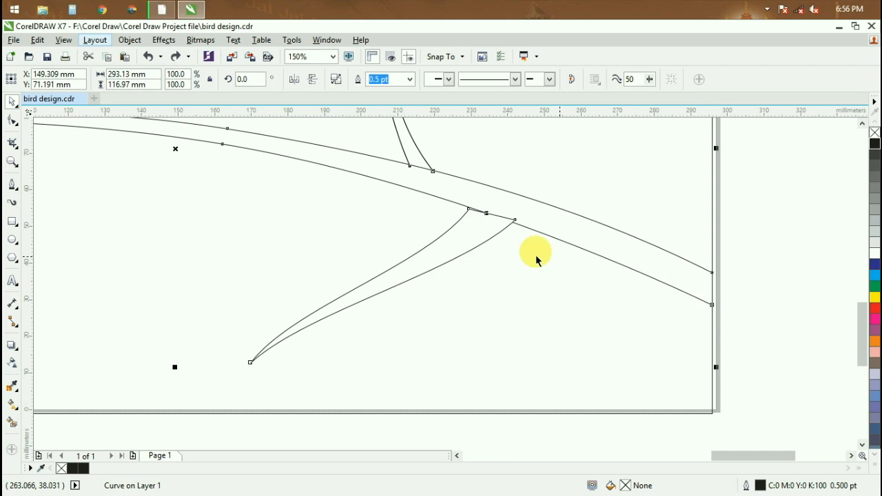
click(12, 120)
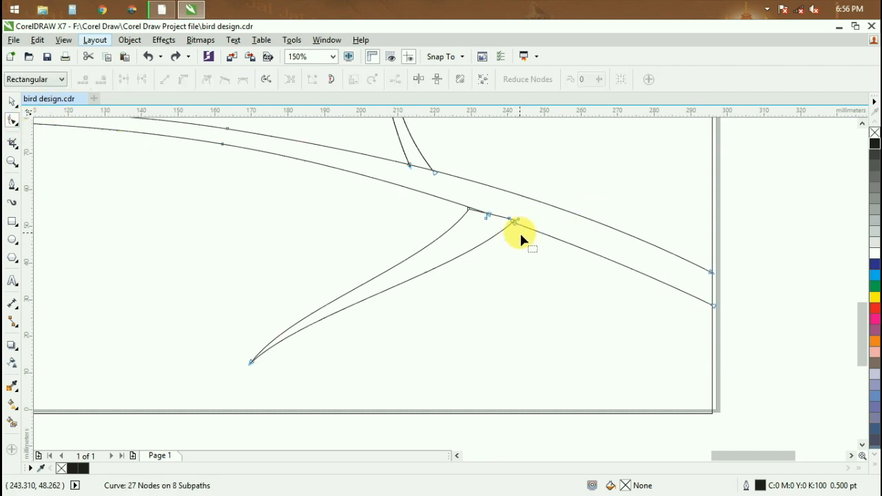
scroll(521, 235, up, 1)
drag(507, 208, 508, 213)
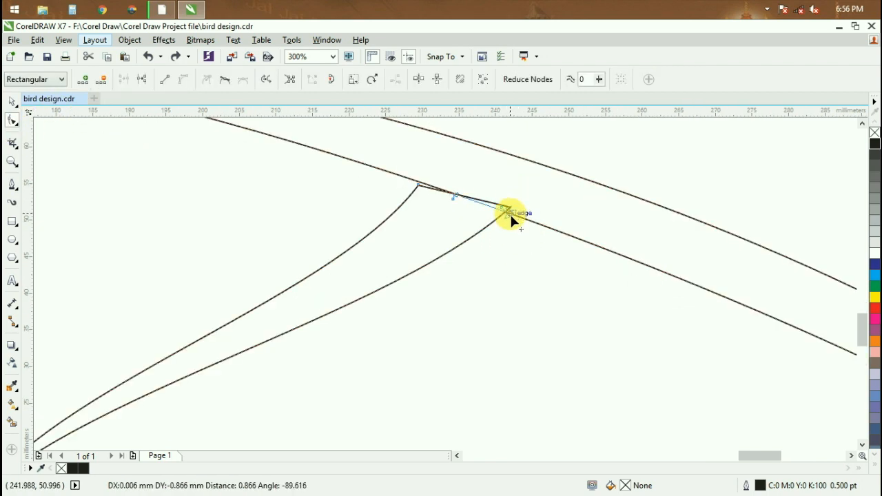
drag(419, 187, 420, 183)
click(571, 200)
click(11, 102)
scroll(468, 240, down, 3)
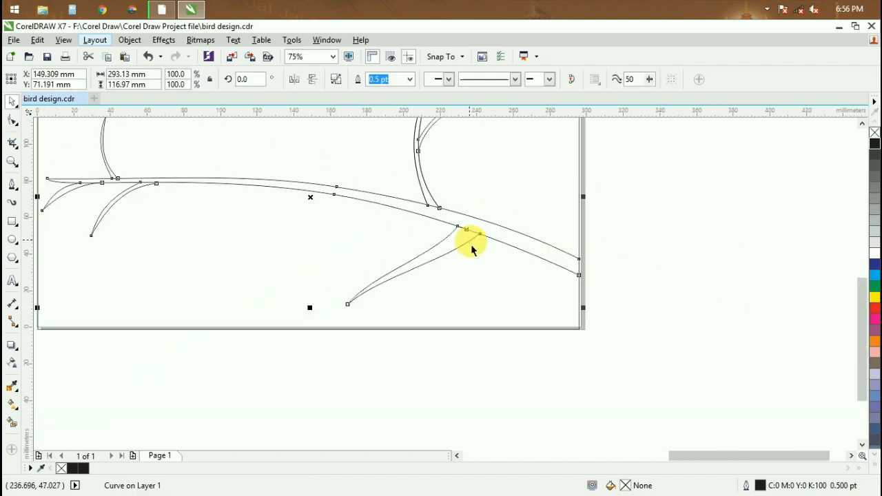
Select the whole branch artwork, weld it again, and fill it with black
click(216, 133)
drag(216, 134, 589, 284)
click(360, 81)
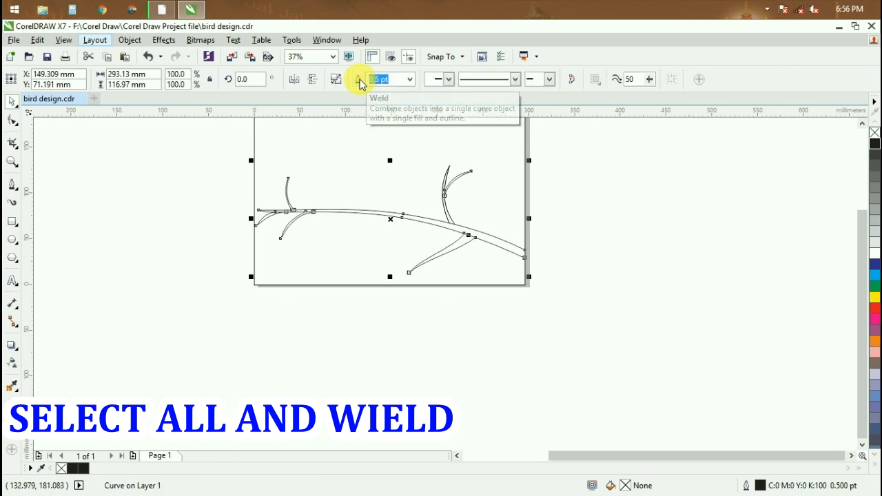
click(874, 145)
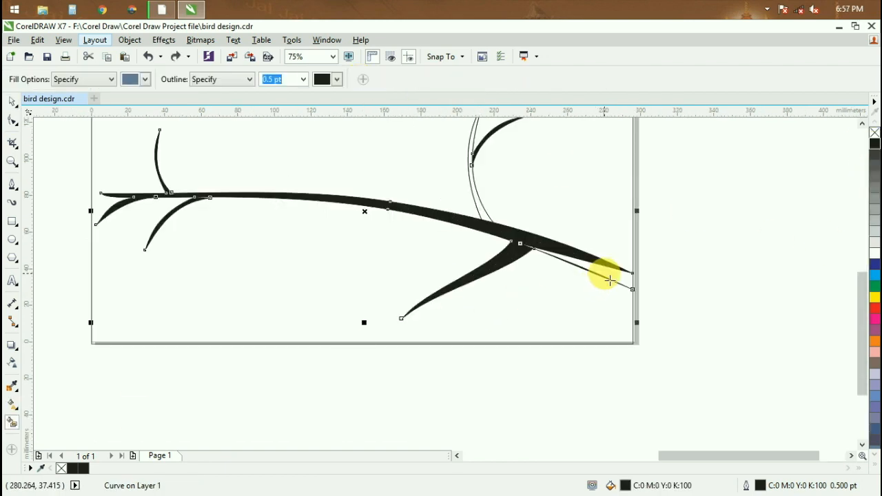
Smart-fill the remaining unfilled area of the main branch and colour it black
click(610, 279)
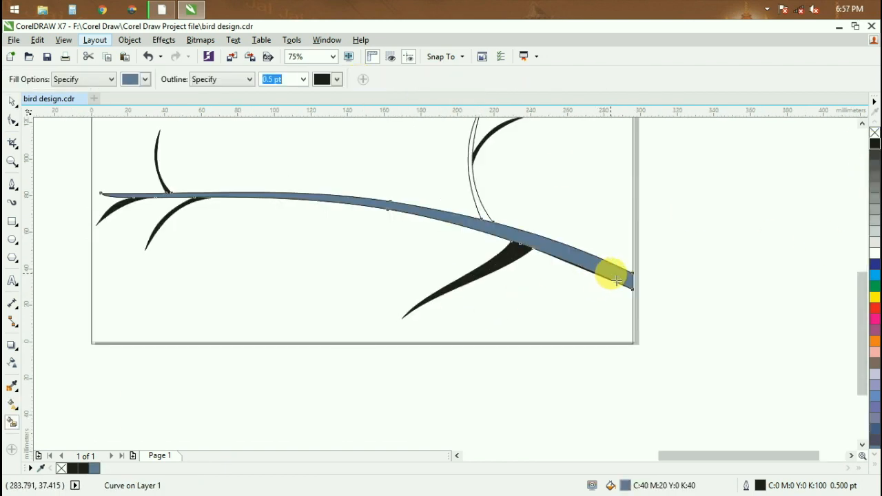
click(874, 146)
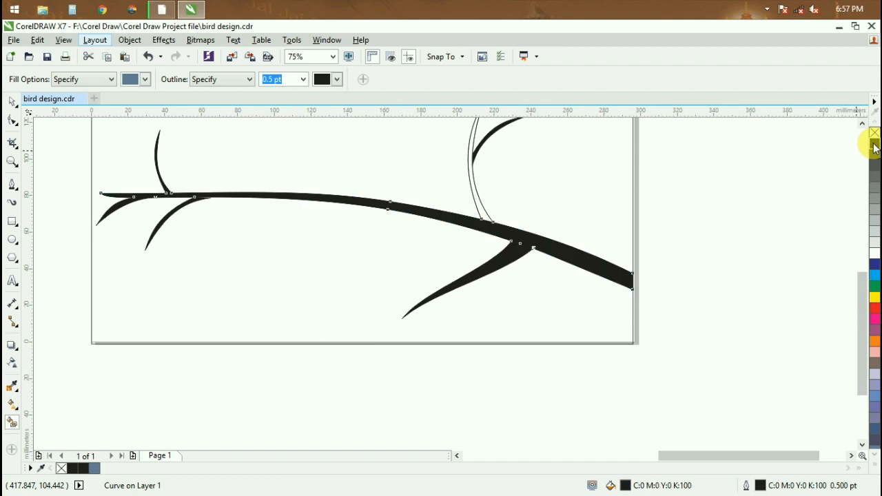
click(14, 103)
scroll(240, 263, down, 1)
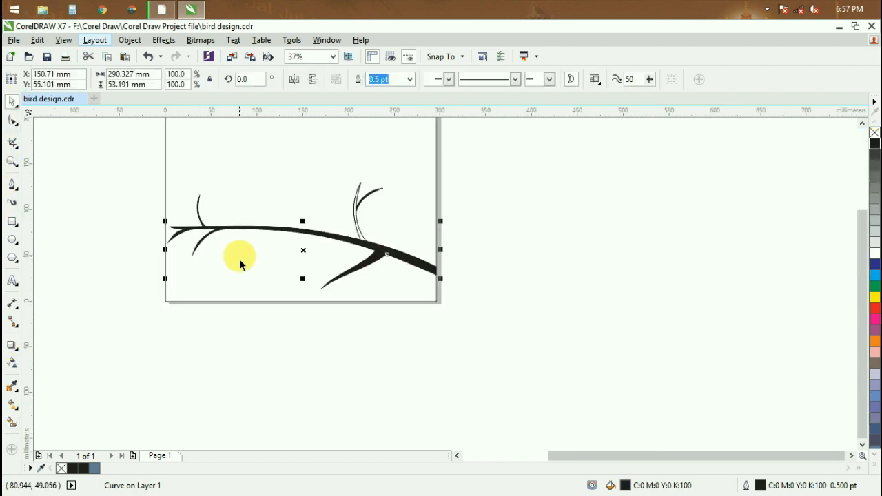
scroll(240, 259, up, 1)
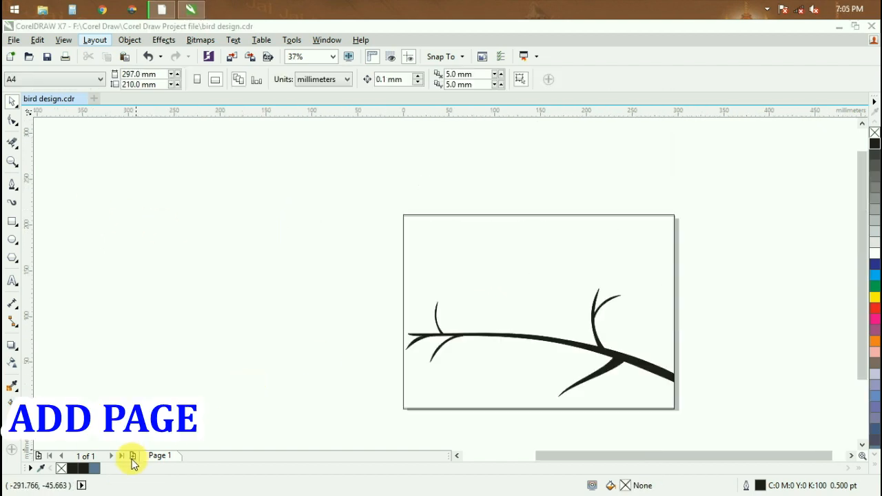
Add a second page and spray a short horizontal stroke across it with the first leaf spraylist from the Plants category
click(133, 457)
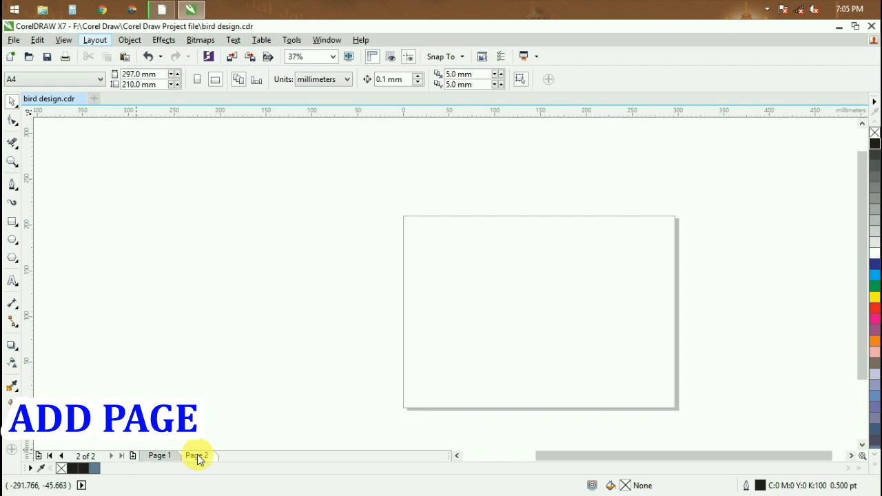
click(14, 123)
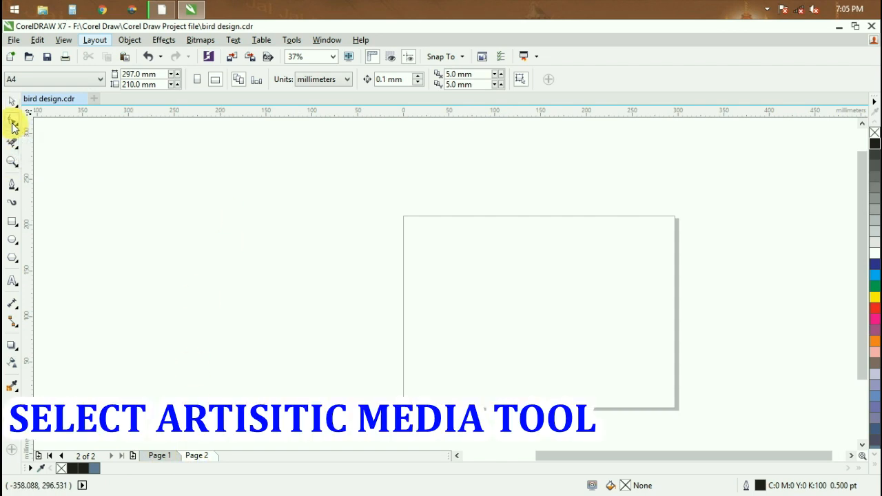
click(12, 203)
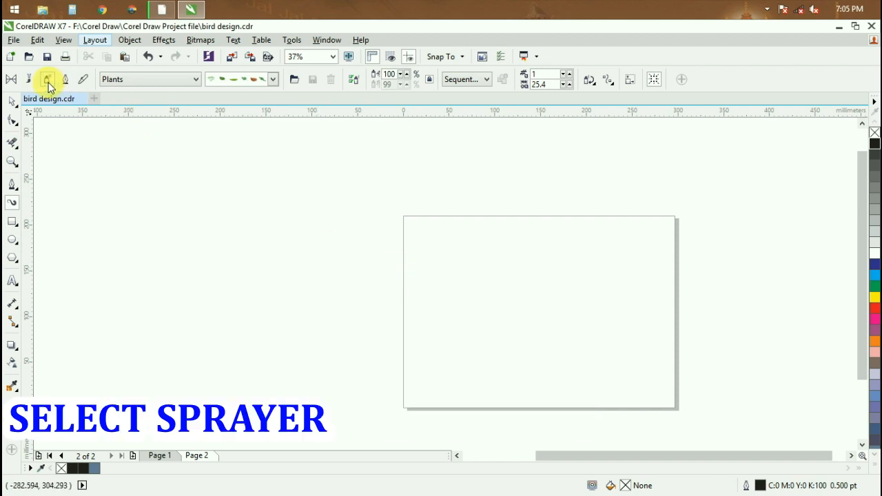
click(143, 80)
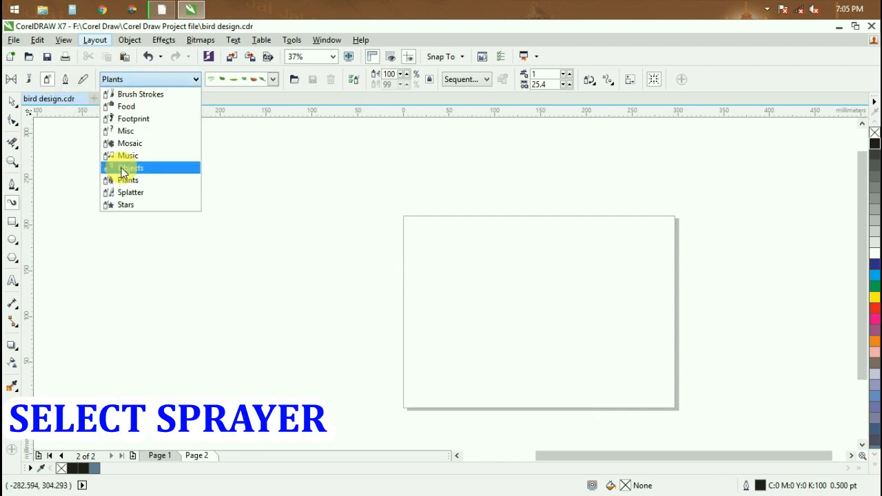
click(113, 178)
click(266, 82)
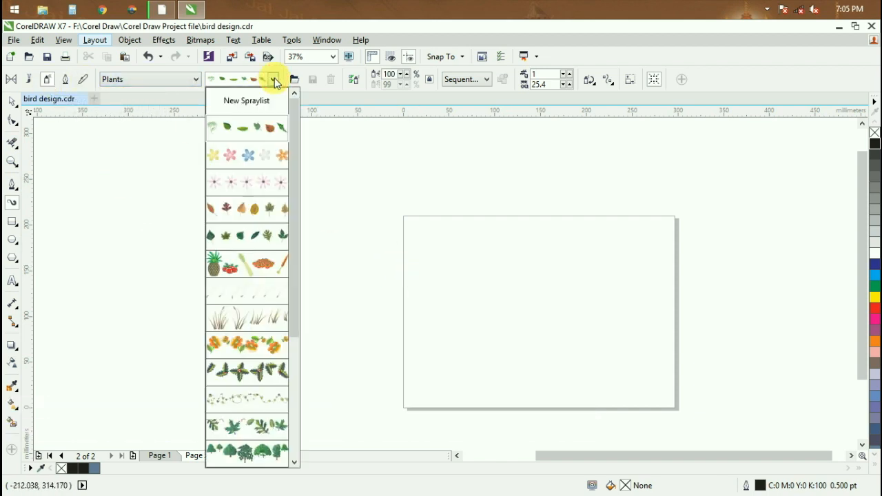
click(266, 131)
drag(486, 282, 585, 289)
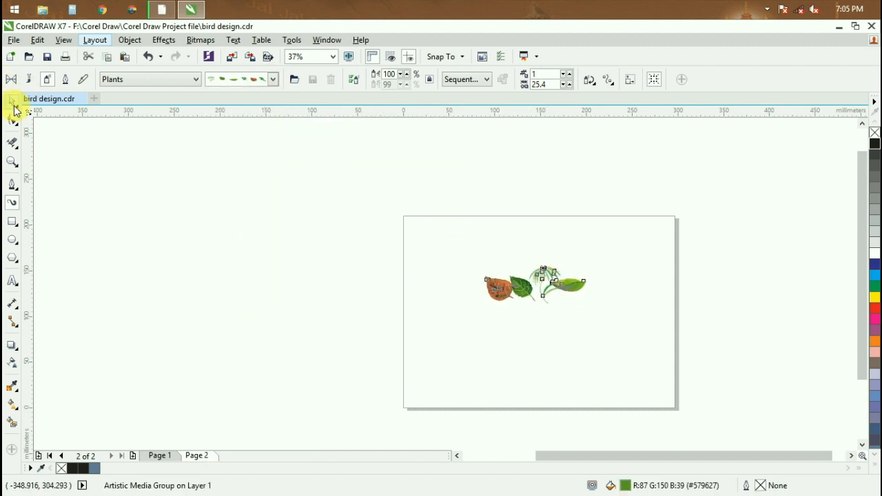
Increase the sprayed leaves' image spacing to 34.9 mm so the individual plants separate
click(570, 85)
click(570, 87)
click(570, 86)
click(570, 86)
click(570, 86)
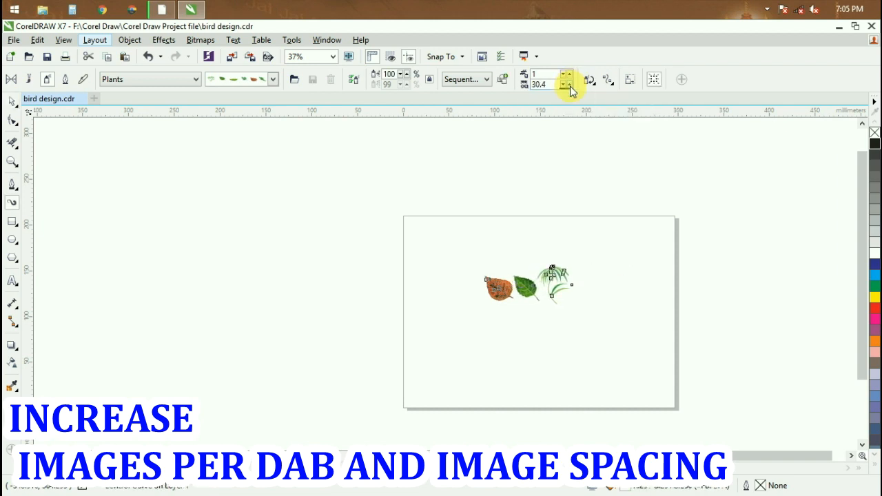
click(569, 86)
click(570, 86)
click(570, 87)
click(570, 86)
scroll(554, 228, up, 1)
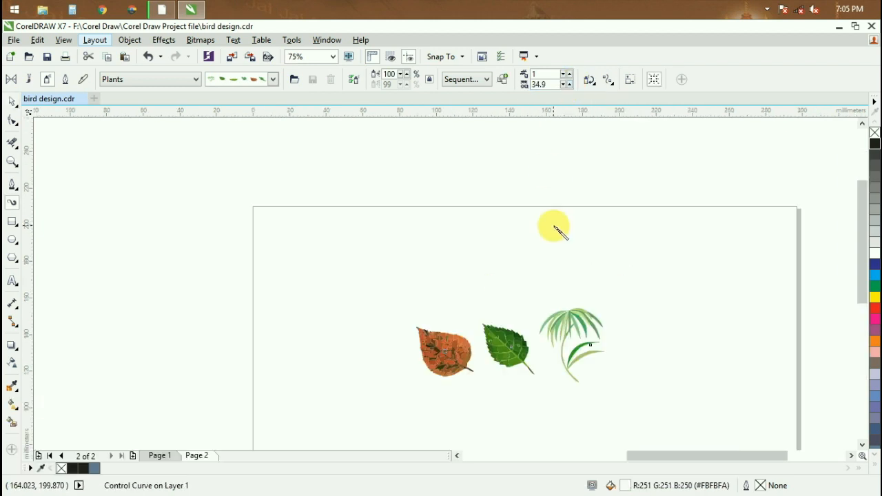
Fill the sprayed leaves with black and deselect them
click(874, 143)
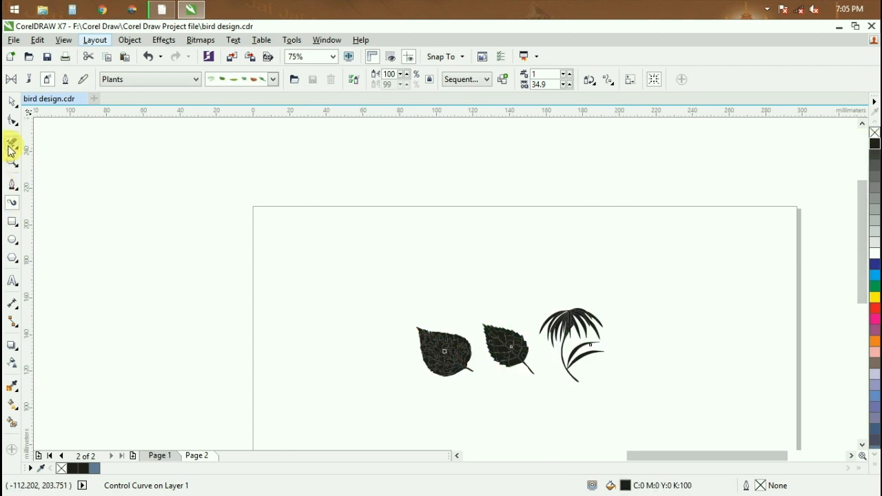
click(12, 102)
click(518, 379)
click(531, 373)
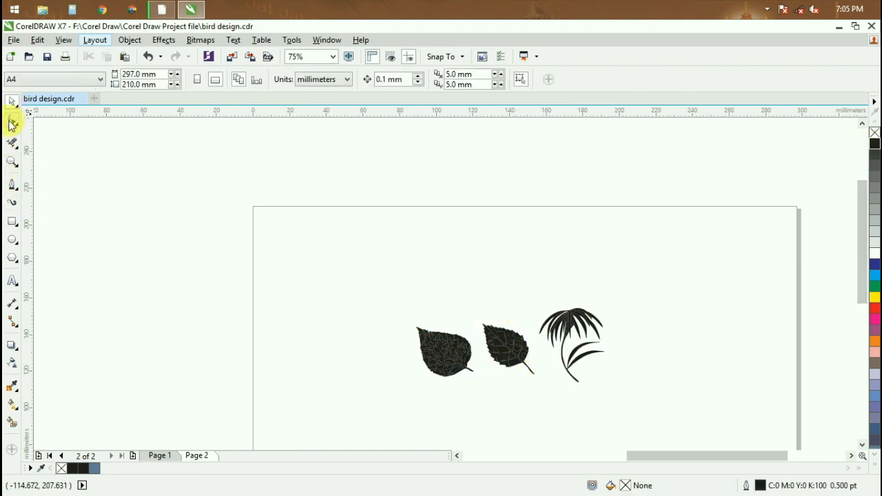
Crop the sprayed plants to the middle serrated leaf, then crop tighter to trim the leftover fragment beside it
click(14, 151)
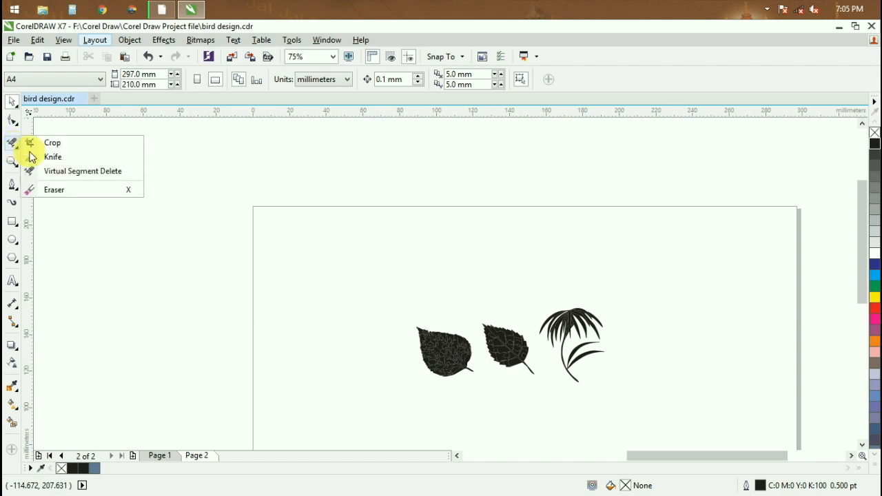
click(52, 188)
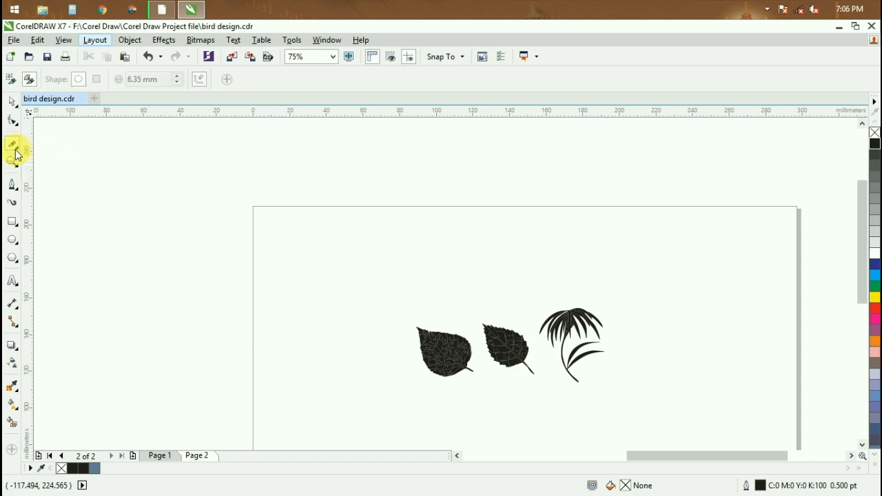
click(48, 143)
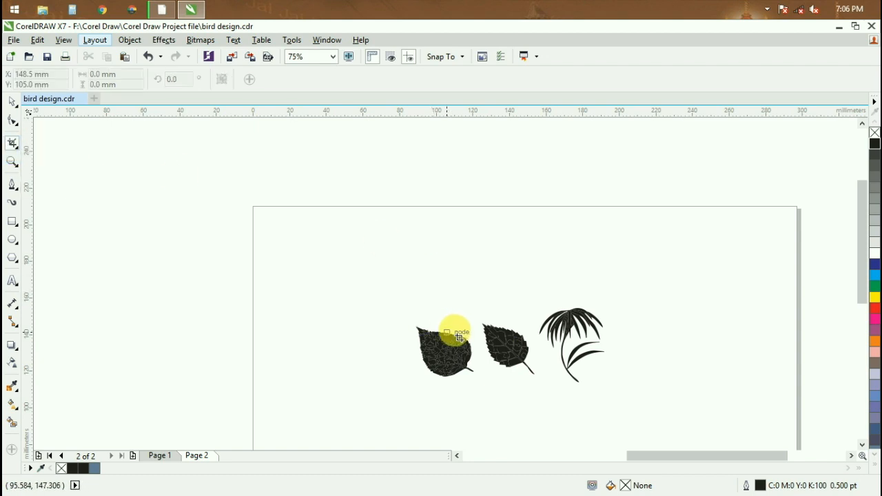
drag(475, 306, 543, 386)
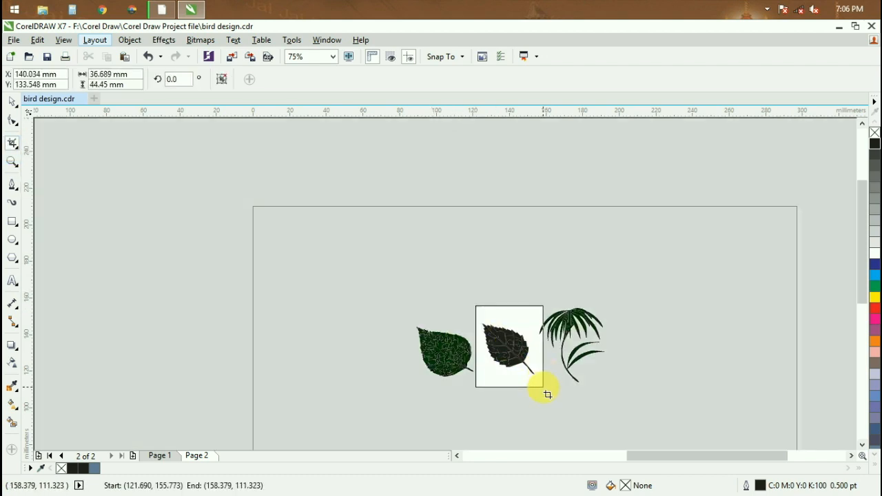
key(Return)
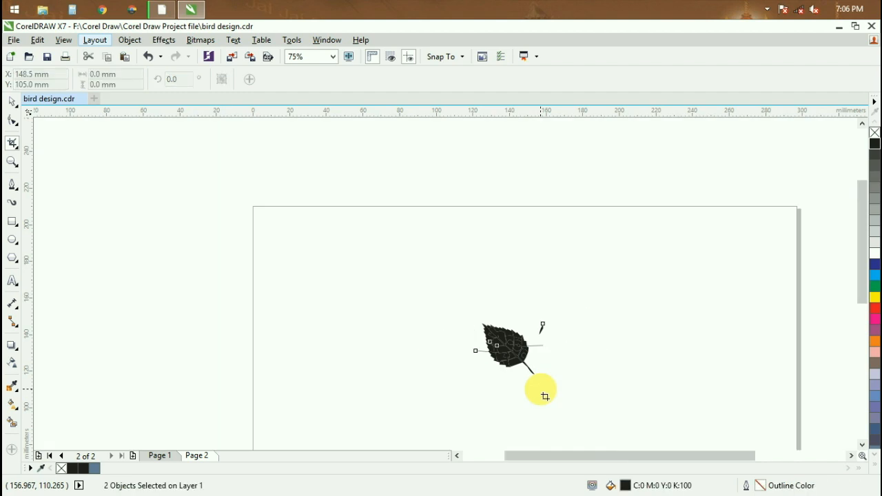
drag(471, 302, 542, 398)
key(Return)
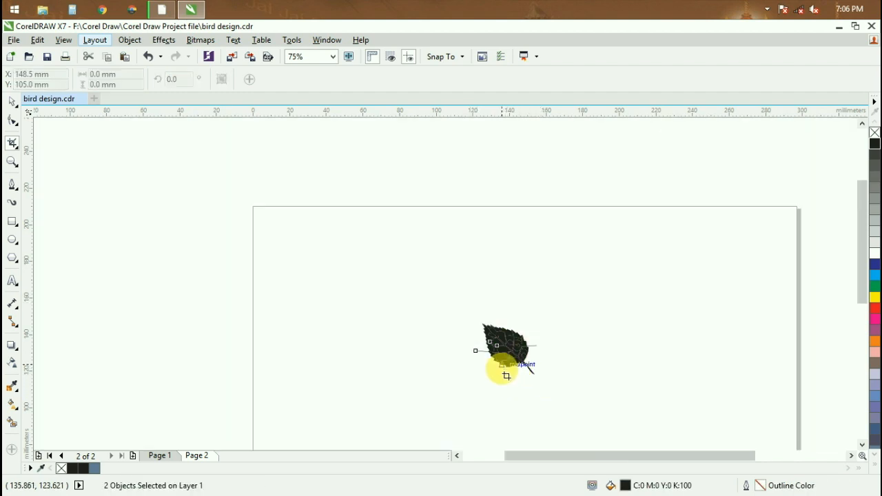
click(19, 150)
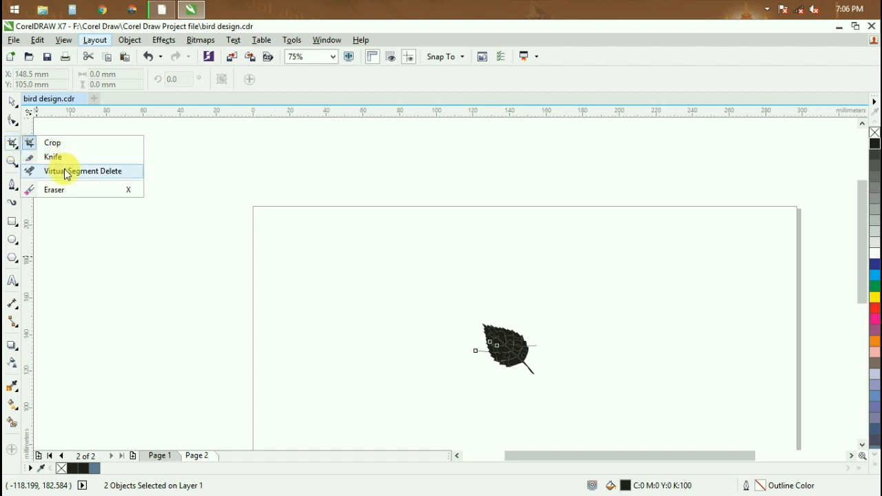
click(103, 188)
scroll(476, 352, up, 5)
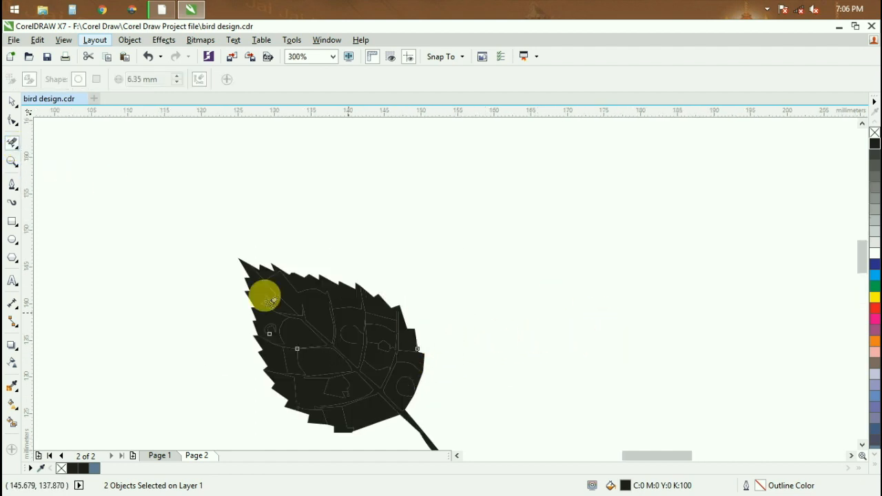
Return to the branch artwork on page 1
click(12, 102)
scroll(458, 240, down, 1)
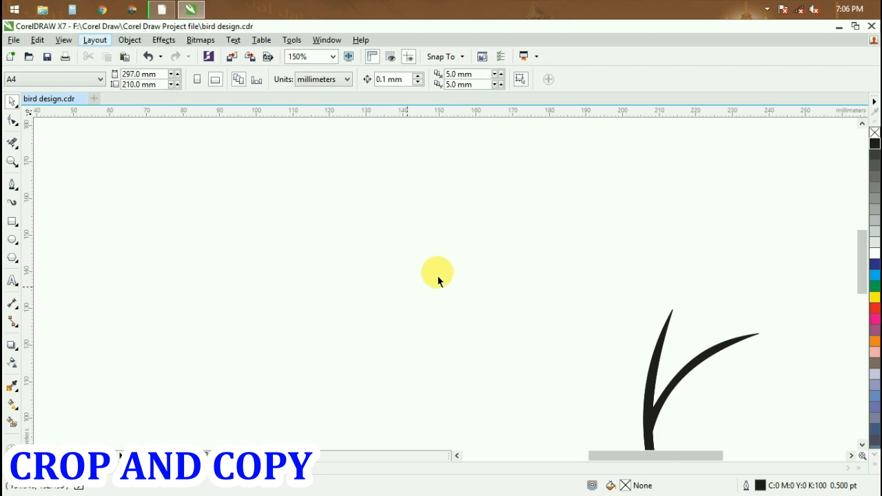
scroll(542, 289, down, 2)
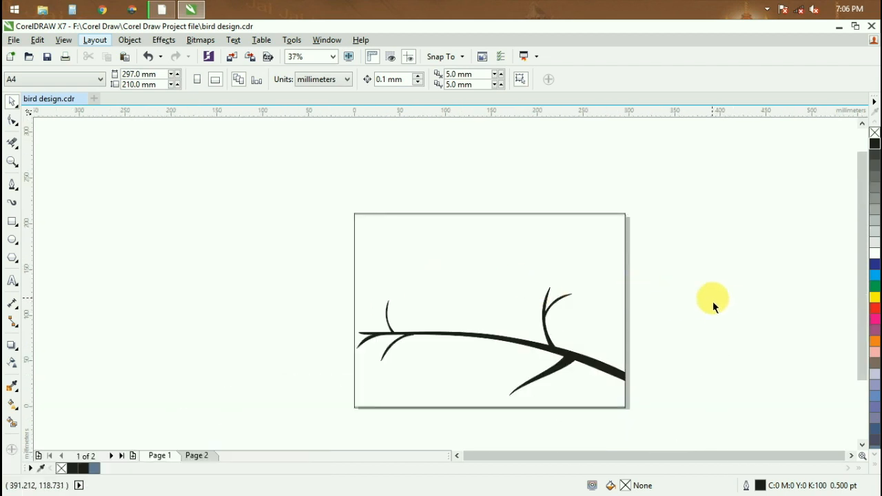
Paste the cropped leaf onto the page, scale it to 69% and place it by the tip of the right upright twig
key(ctrl+v)
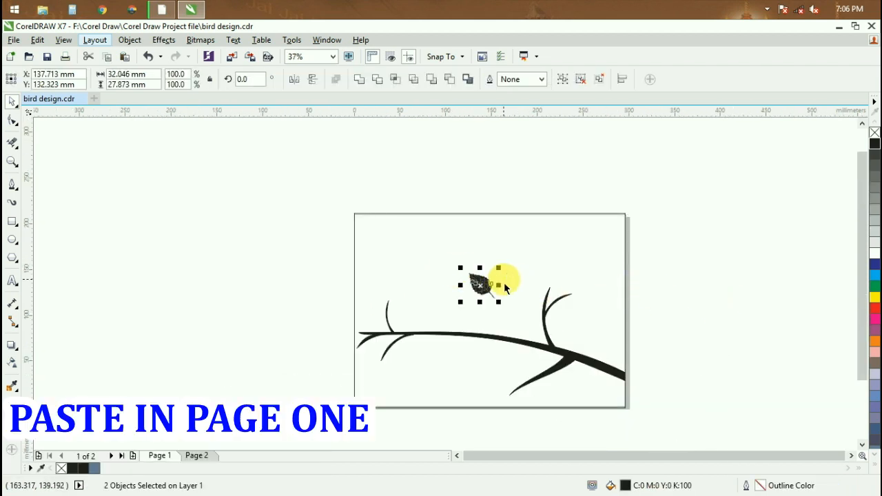
drag(460, 267, 469, 275)
drag(500, 301, 551, 269)
Duplicate the leaf, rotate the copy to about 287° and fit both leaves at the tip of the right twig
scroll(565, 283, up, 2)
click(551, 269)
drag(565, 233, 549, 275)
click(507, 288)
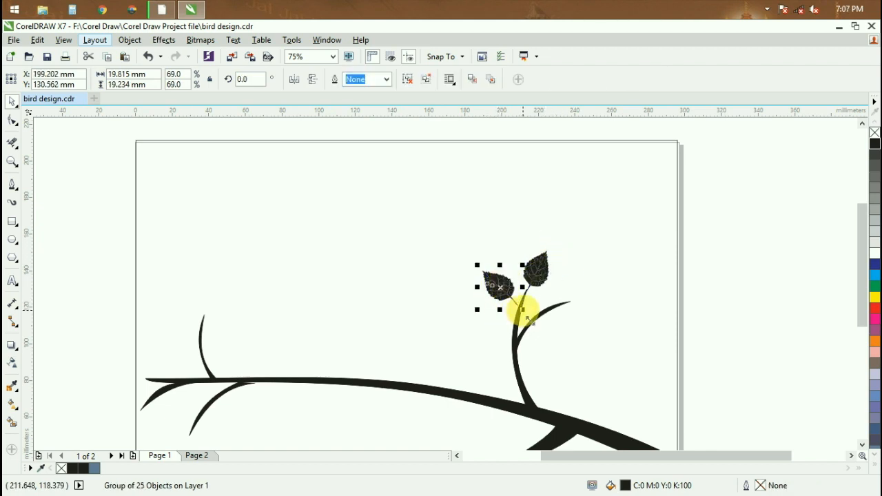
Add a smaller leaf copy beneath the upright leaf, scaled to 46.3% and rotated to about 253°
click(560, 282)
click(544, 269)
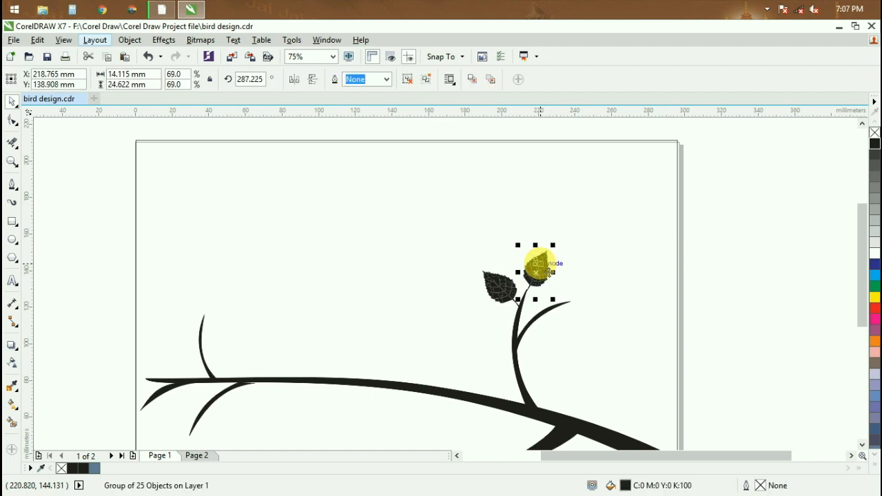
drag(539, 278, 560, 287)
click(543, 286)
click(559, 287)
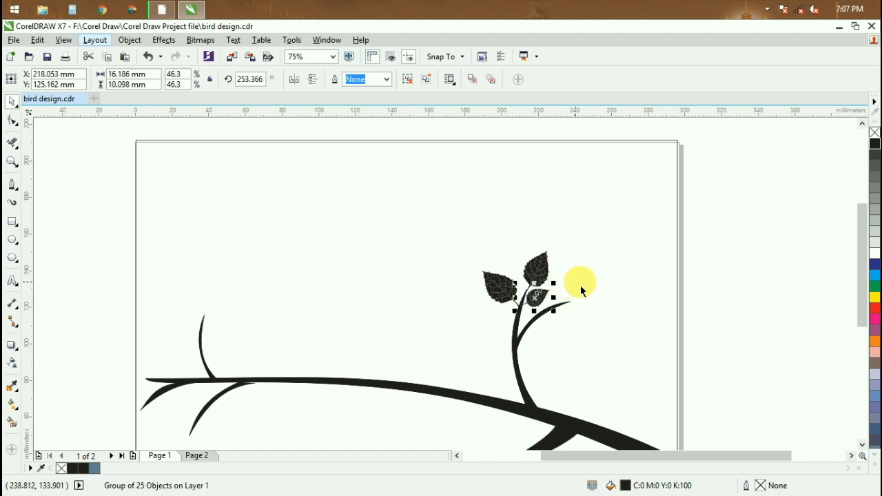
Copy the three leaves onto the curved side shoot of the right twig and rotate them to suit it
click(547, 310)
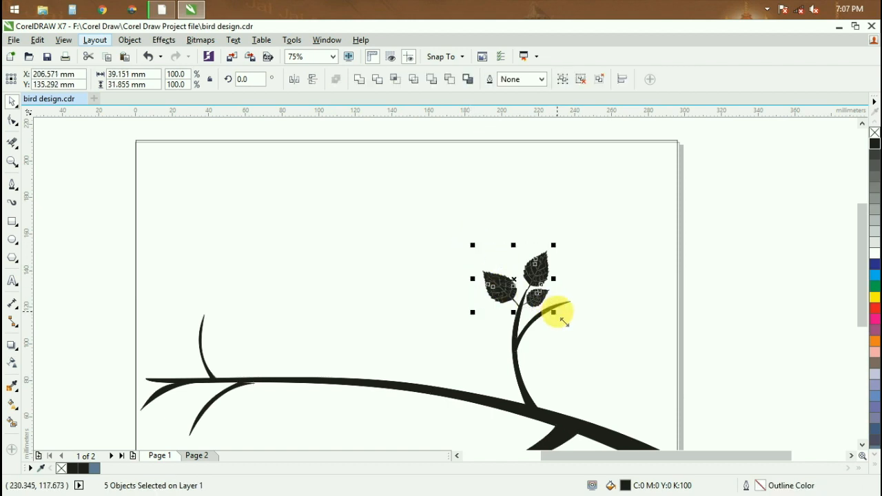
drag(538, 275, 580, 307)
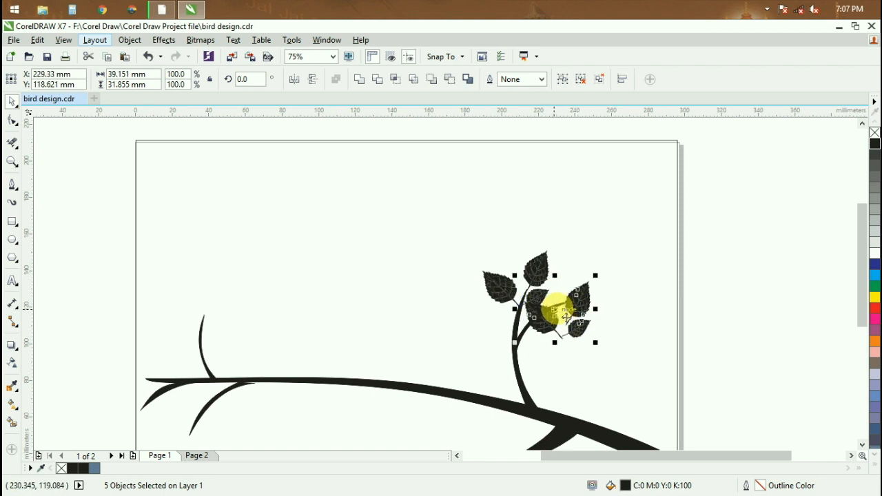
scroll(566, 316, up, 2)
click(585, 296)
drag(629, 250, 610, 361)
click(565, 293)
click(591, 351)
Place the upright leaf at the side shoot's tip and shrink it, then attach the large lower leaf to the shoot
drag(546, 287, 589, 253)
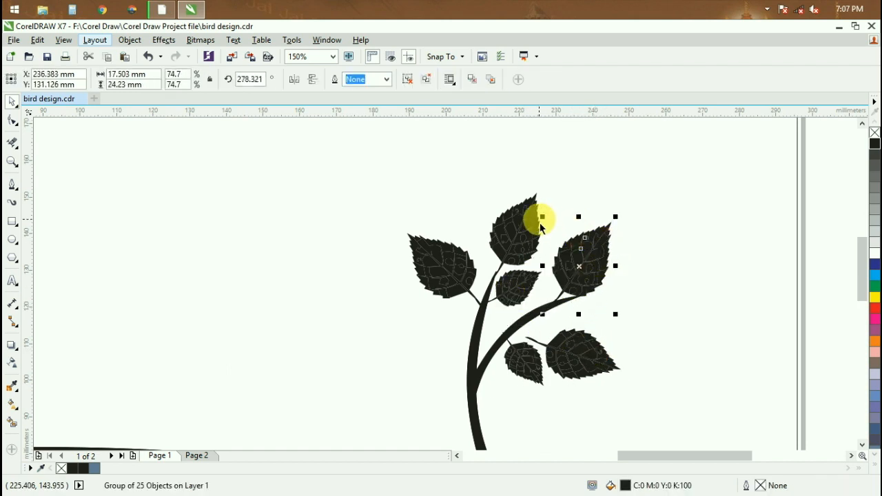
drag(543, 217, 583, 275)
click(580, 353)
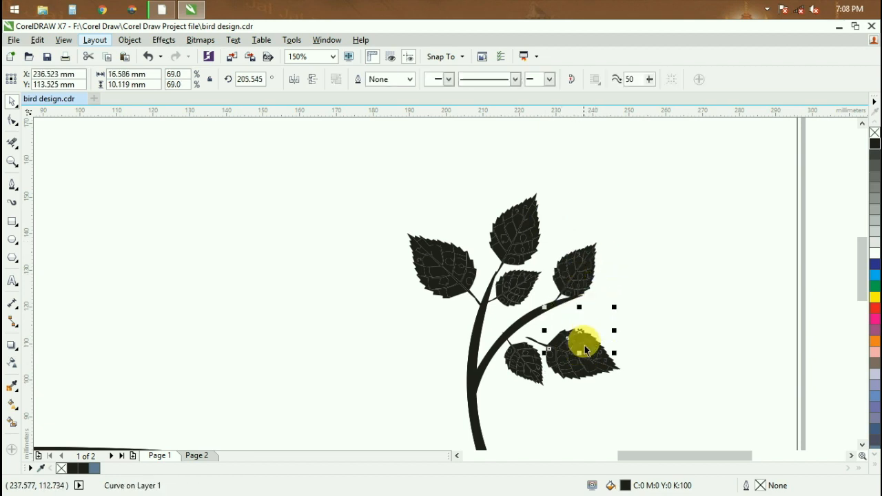
drag(579, 366, 579, 340)
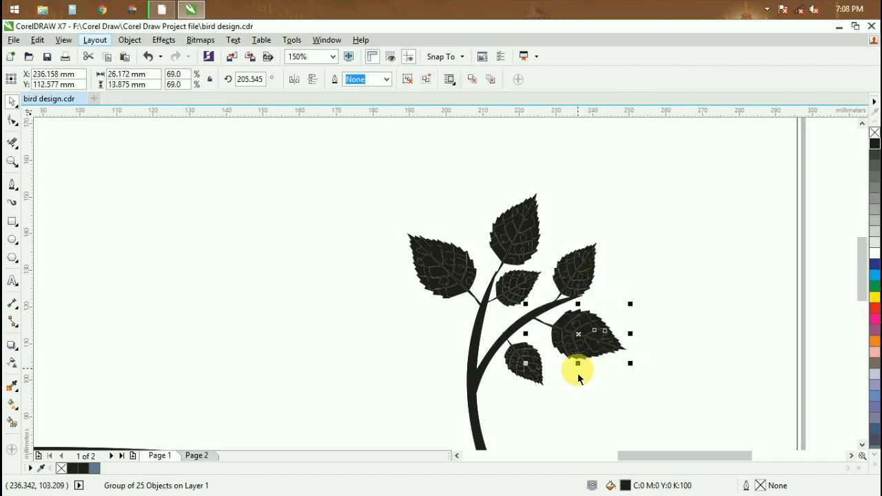
click(563, 399)
Copy the whole leaf cluster to the lower twig, mirror it horizontally and vertically, and place it at the twig's end
scroll(544, 399, down, 2)
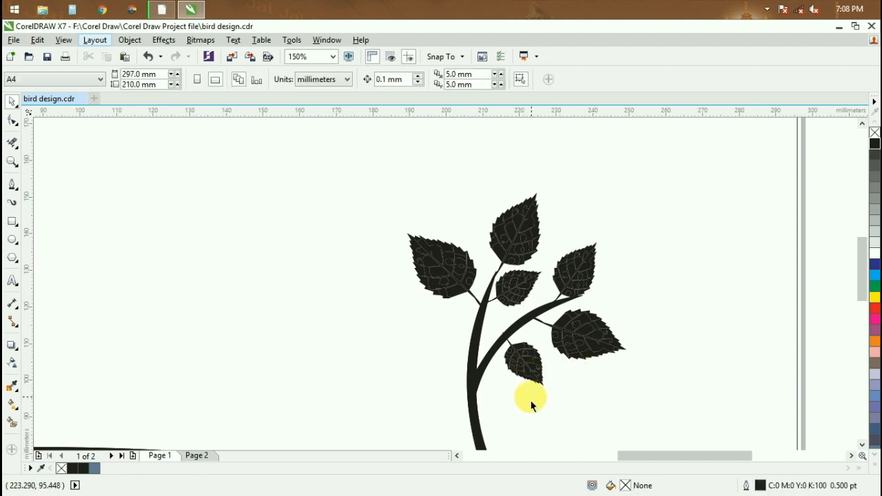
click(862, 445)
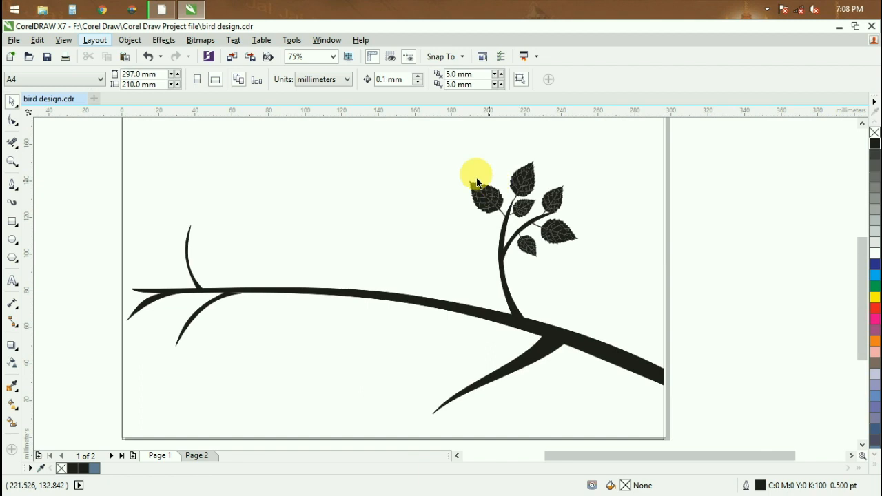
drag(576, 242, 597, 290)
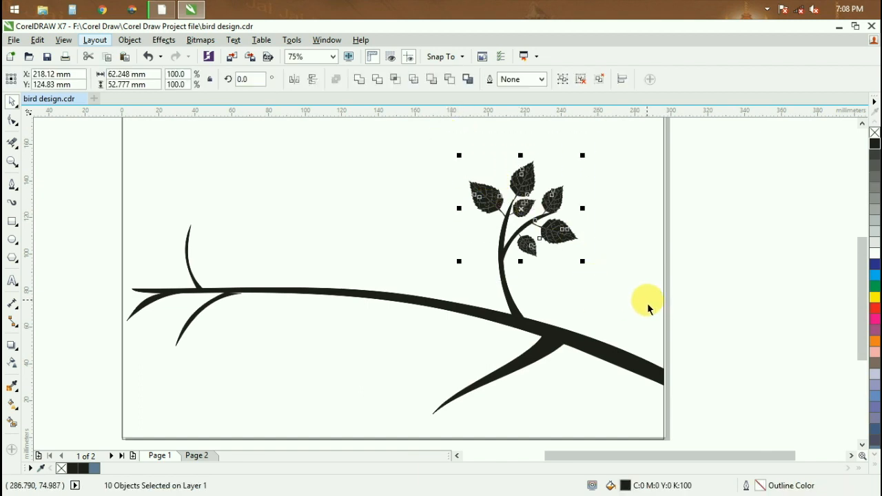
drag(521, 208, 528, 348)
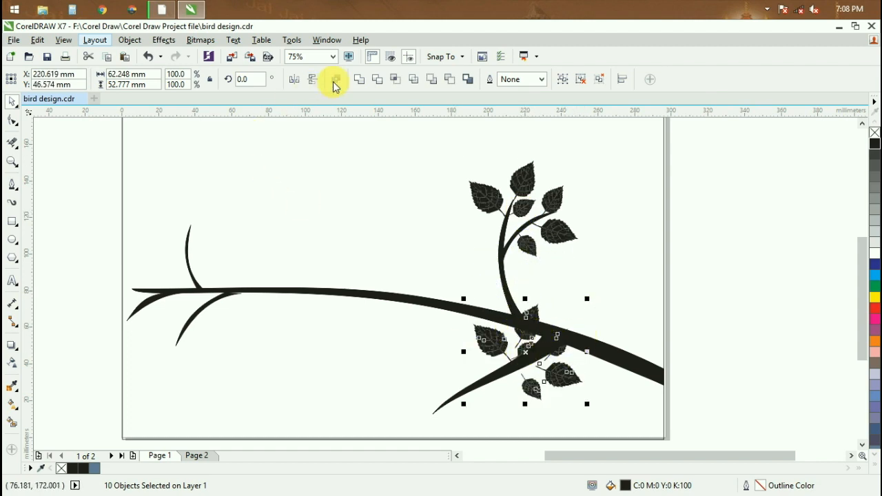
click(313, 79)
click(294, 79)
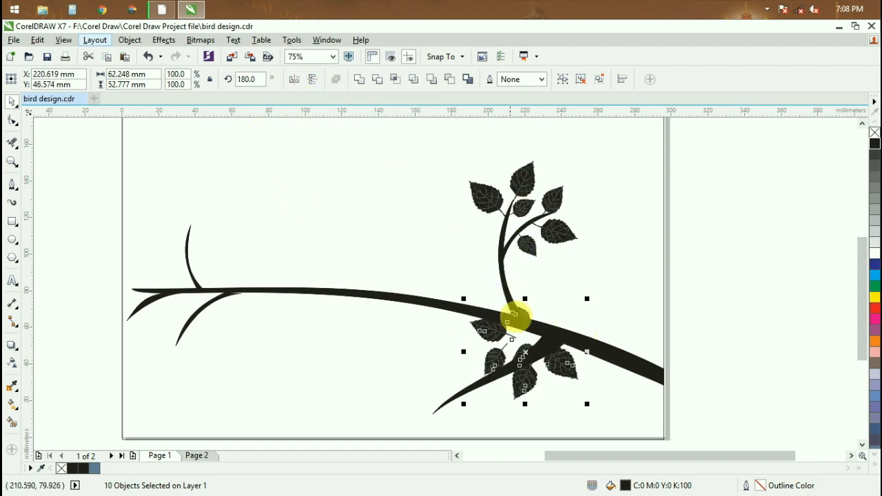
drag(562, 363, 503, 414)
click(761, 364)
scroll(577, 351, down, 2)
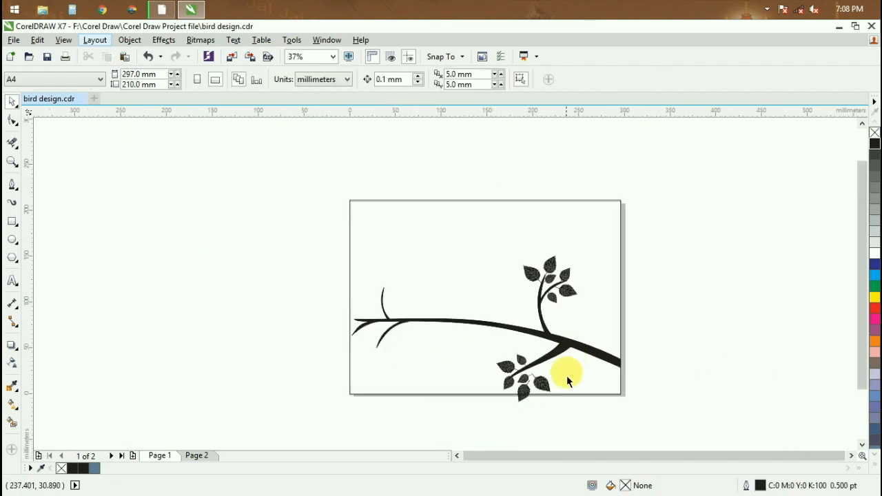
Attach the rightmost leaf of the lower cluster to the twig's underside and shrink it slightly
scroll(567, 376, up, 2)
click(517, 399)
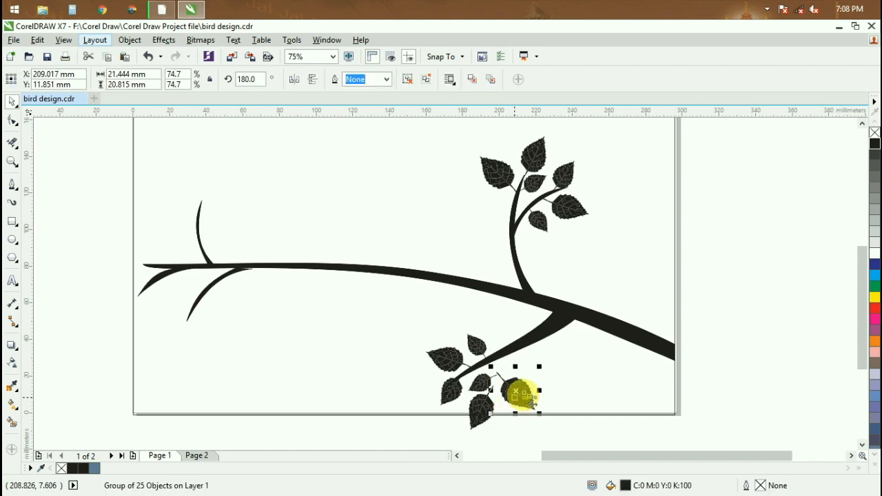
scroll(516, 394, up, 2)
drag(496, 408, 538, 359)
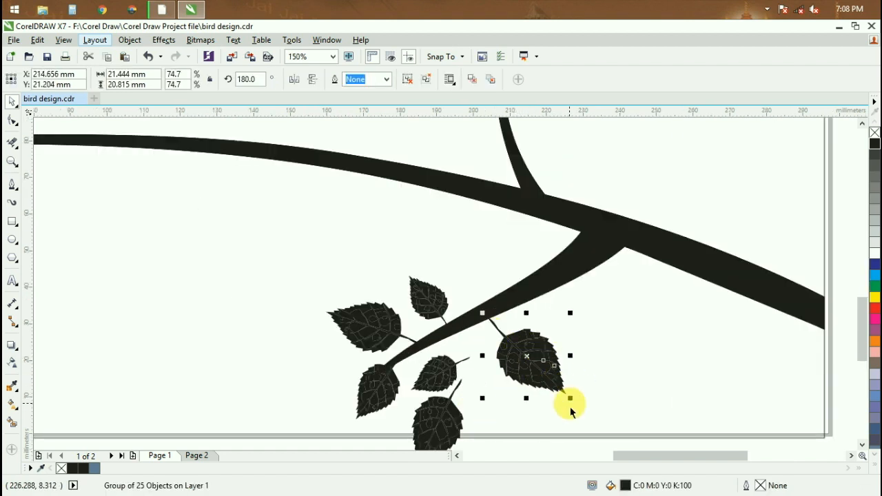
drag(575, 406, 561, 388)
Move the small detached leaf up to the lower twig, and attach the bottom leaf near the twig's base, slightly reduced
drag(437, 368, 467, 349)
drag(457, 441, 587, 318)
mouse_move(602, 358)
mouse_down()
mouse_move(601, 338)
mouse_move(594, 342)
mouse_up()
Rotate the small leaf under the lower twig to about 92° and shift it until its stem meets the twig
click(460, 336)
click(459, 335)
drag(428, 361, 437, 370)
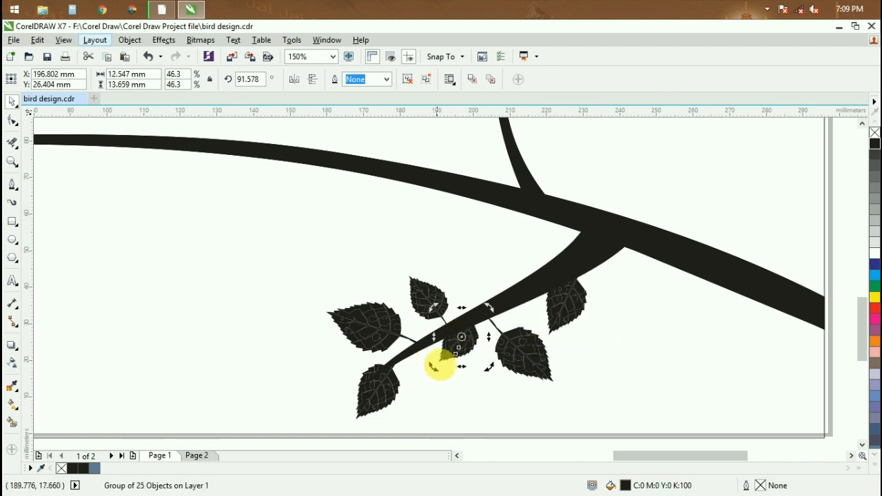
drag(473, 343, 460, 352)
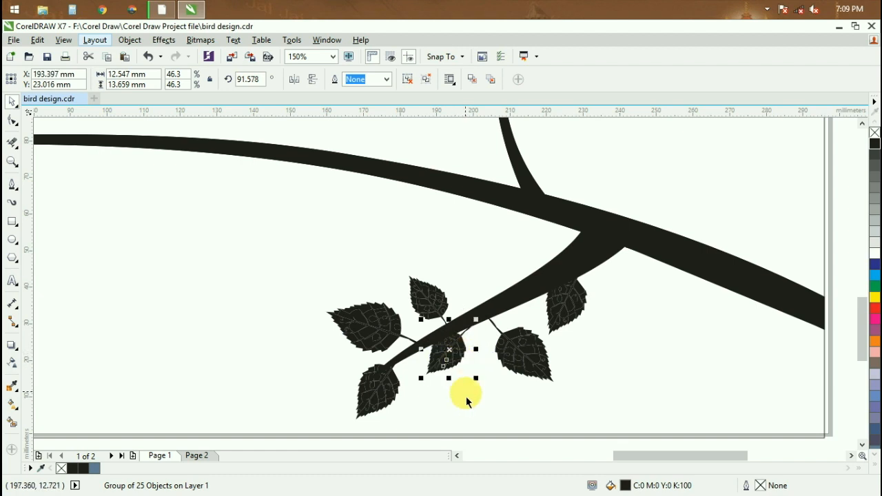
click(466, 396)
Adjust the leaf at the lower twig's tip so that its stem lines up with the twig's end
scroll(378, 386, down, 2)
click(379, 386)
scroll(379, 386, up, 2)
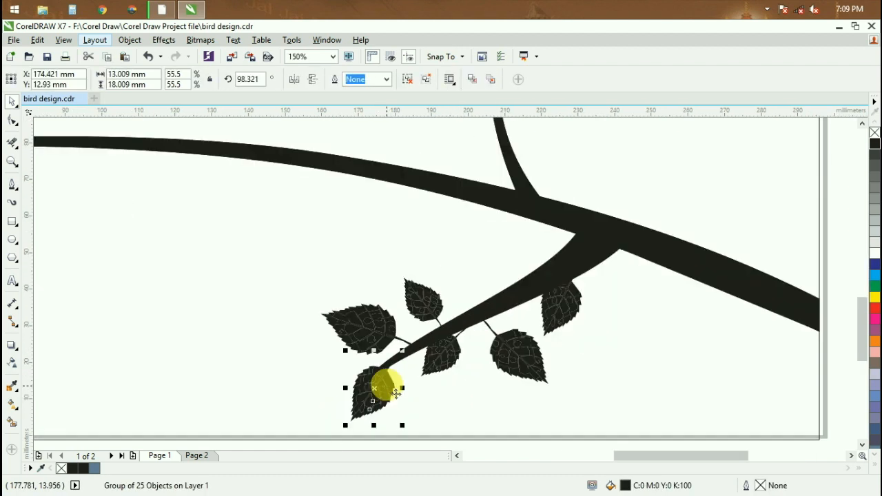
drag(396, 392, 363, 401)
click(354, 383)
drag(384, 354, 400, 372)
click(425, 403)
scroll(479, 392, down, 2)
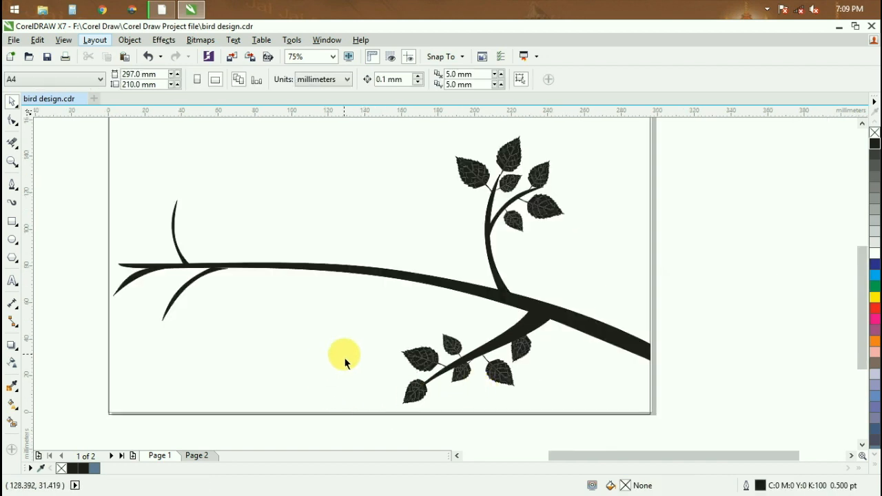
Copy the leaf cluster of the right upright twig onto the upright twig at the branch's far left end
scroll(377, 339, down, 1)
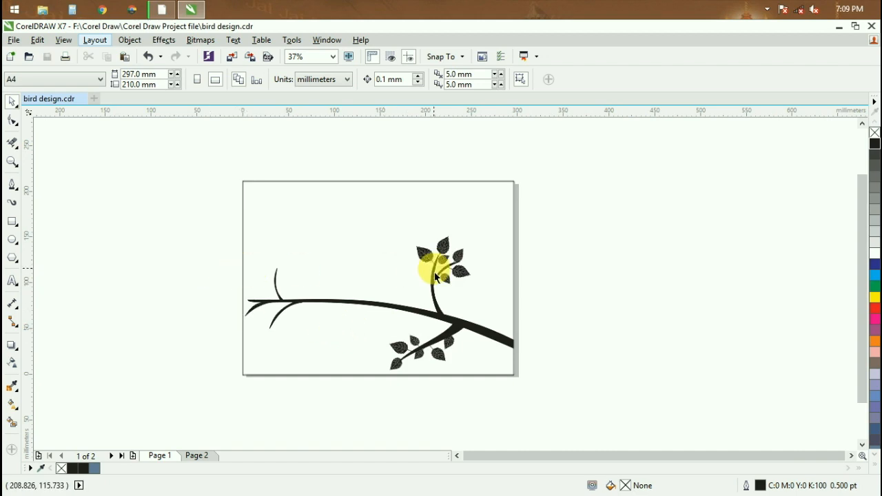
scroll(436, 277, up, 1)
drag(371, 164, 531, 319)
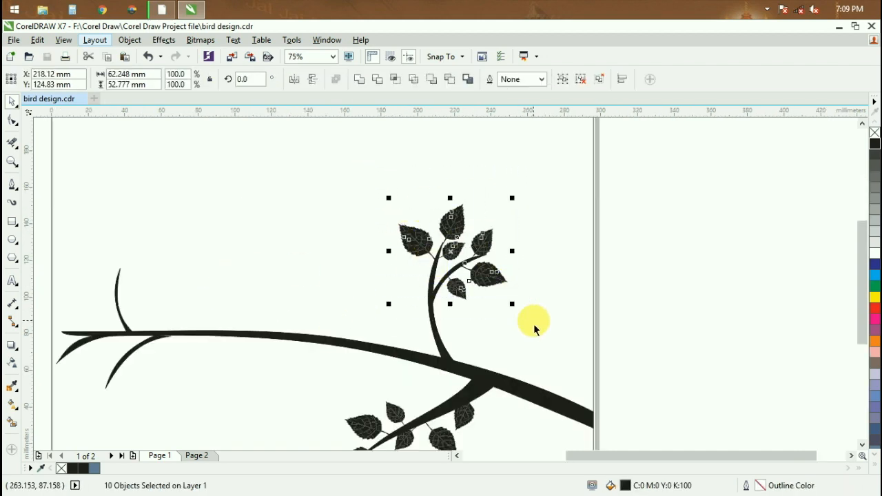
drag(482, 274, 154, 290)
Rotate the copied cluster by about 36.5° and scale it down to about 48 mm wide around the left twig
scroll(124, 261, up, 1)
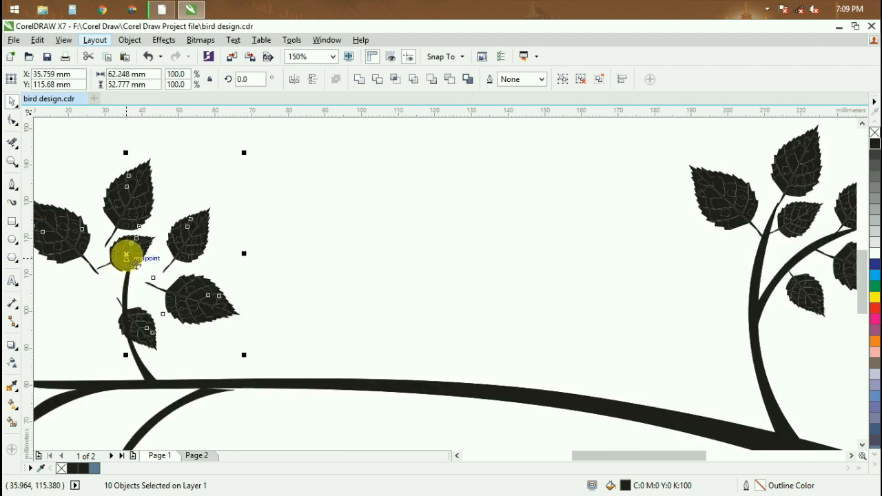
click(124, 252)
drag(249, 159, 175, 183)
drag(262, 204, 221, 232)
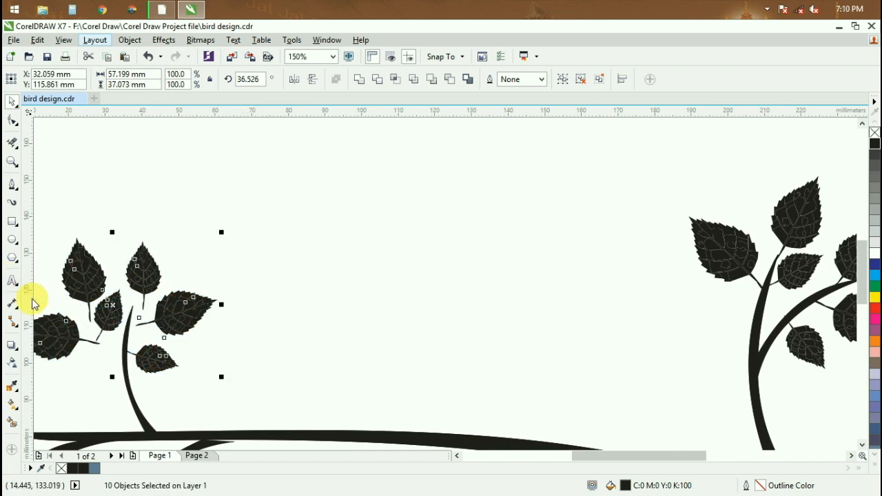
click(457, 455)
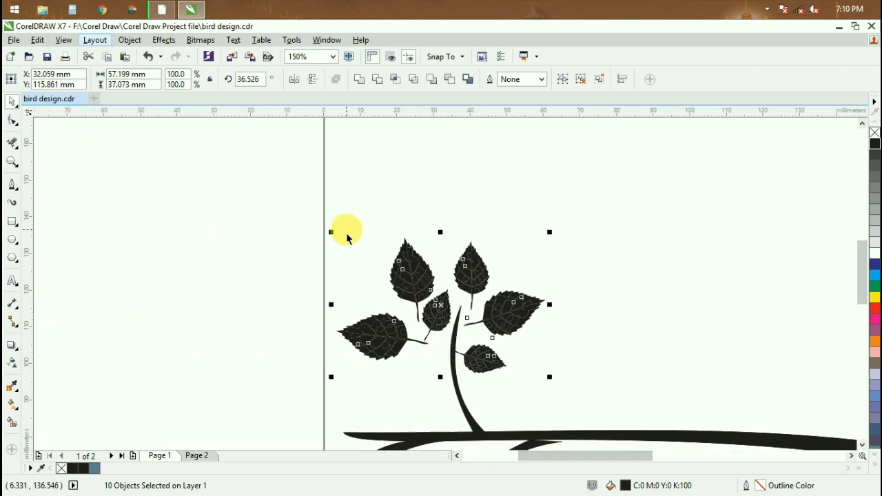
drag(339, 245, 362, 251)
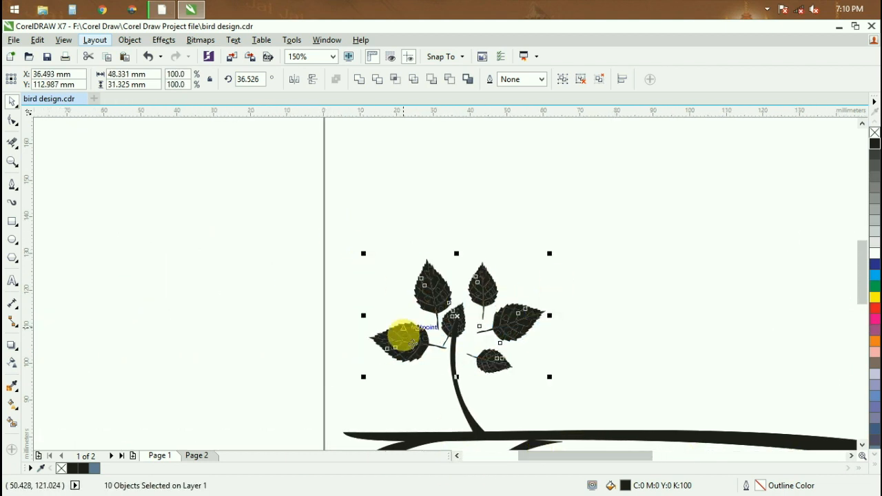
Move the small central leaf down beside the left twig's base and shrink the upper-left leaf
click(663, 330)
drag(457, 317, 488, 397)
click(430, 289)
drag(401, 271, 427, 288)
click(427, 282)
drag(406, 252, 424, 284)
Shrink the leftmost leaf to about 35.7% and nudge it right until its stem reaches the left twig
click(404, 338)
drag(359, 313, 381, 332)
key(Right)
key(Right)
key(Right)
key(Right)
key(Right)
key(Right)
key(Right)
key(Right)
key(Right)
key(Right)
key(Right)
key(Right)
key(Right)
key(Right)
key(Right)
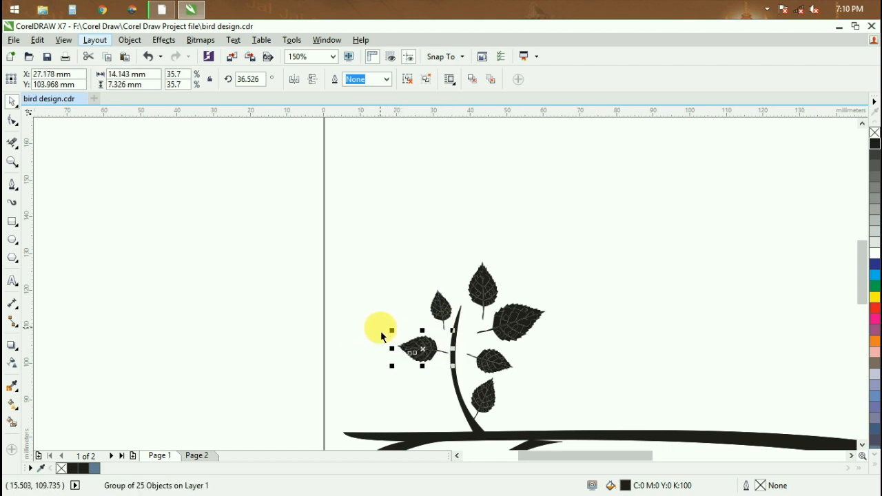
Tilt the small upper-left leaf toward the twig, and fit the top leaf to the tip at 33% and about 288° rotation
click(443, 309)
drag(457, 284, 443, 274)
click(488, 291)
click(482, 292)
mouse_move(503, 258)
mouse_down()
mouse_move(516, 271)
mouse_move(497, 268)
mouse_up()
click(490, 287)
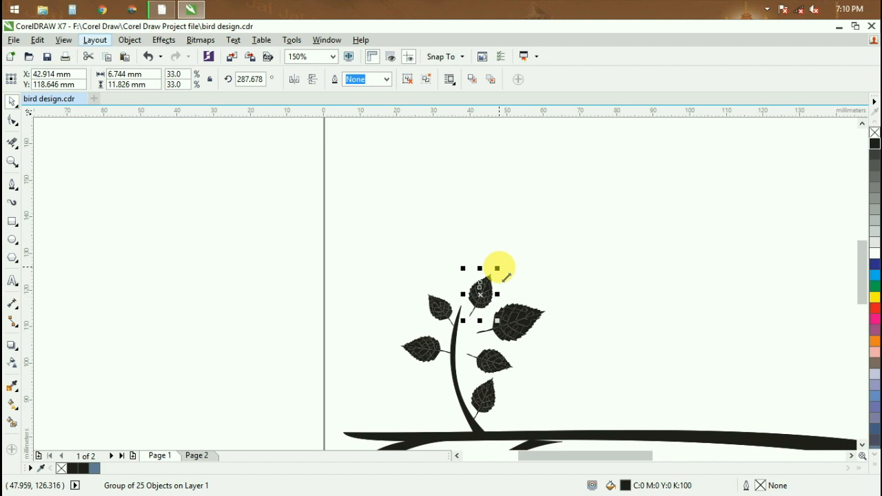
key(Left)
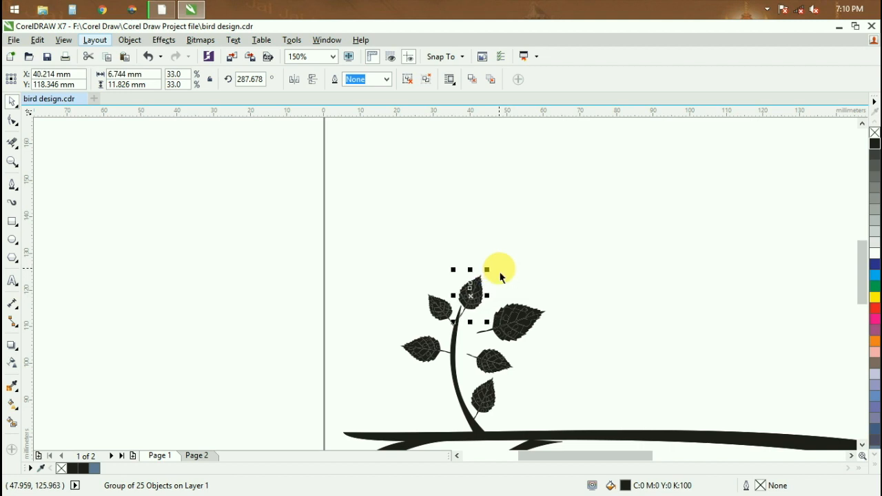
Attach the two leaves on the right side of the left twig to its stem and shrink the larger one
click(489, 359)
drag(506, 363, 506, 321)
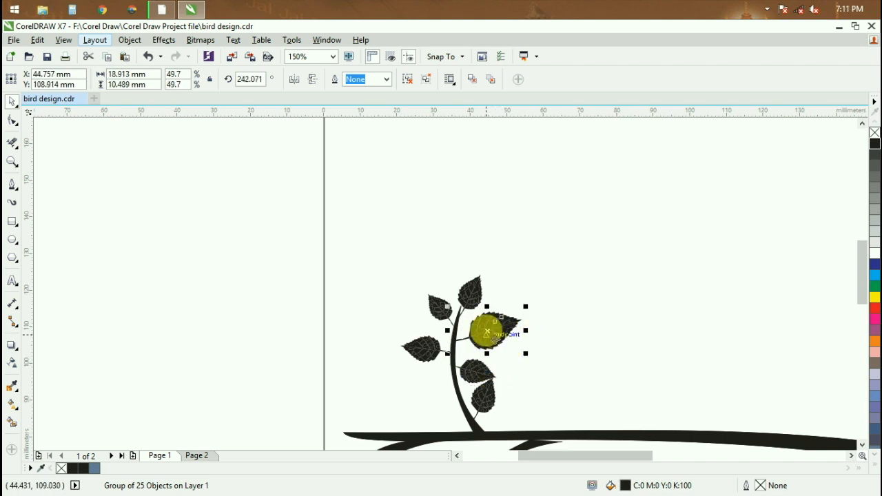
mouse_move(529, 357)
mouse_down()
mouse_move(535, 366)
mouse_move(524, 363)
mouse_up()
click(514, 328)
drag(527, 307, 502, 319)
Move the small lower-right leaf to the other side of the left twig and mirror it horizontally
drag(476, 370, 435, 387)
click(292, 83)
click(264, 377)
Copy the leaves of the upright left twig onto the curved twig below the branch and mirror the copies vertically
scroll(496, 374, down, 2)
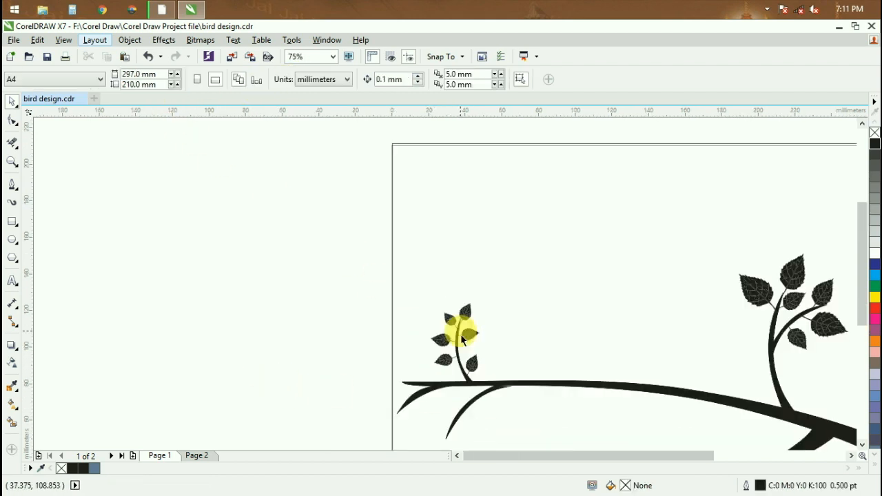
scroll(710, 329, down, 1)
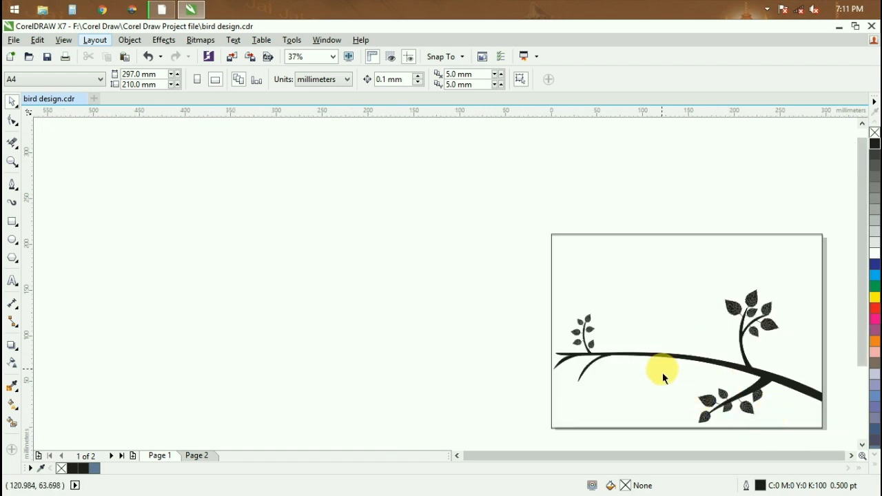
scroll(662, 372, up, 1)
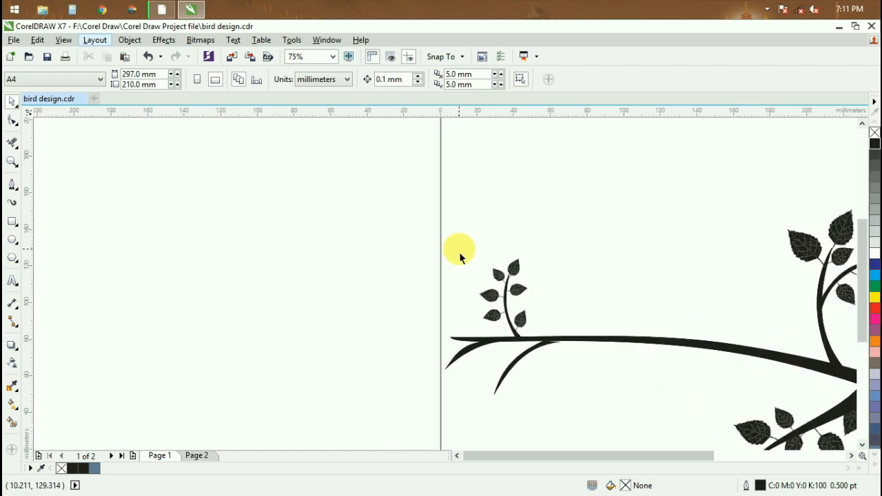
scroll(520, 260, down, 1)
drag(492, 241, 544, 306)
scroll(524, 315, up, 2)
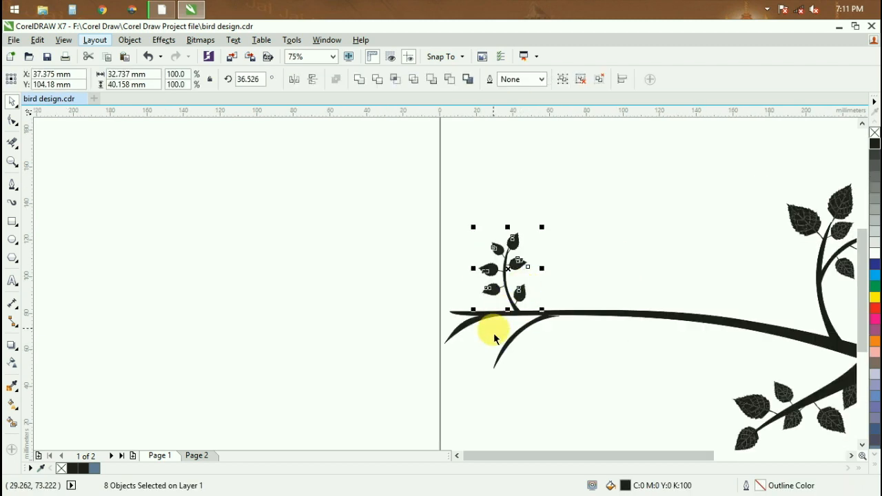
drag(537, 219, 529, 378)
click(311, 78)
Rotate the mirrored leaves to follow the curved lower twig and fit the individual leaves to its stem and tip
click(515, 378)
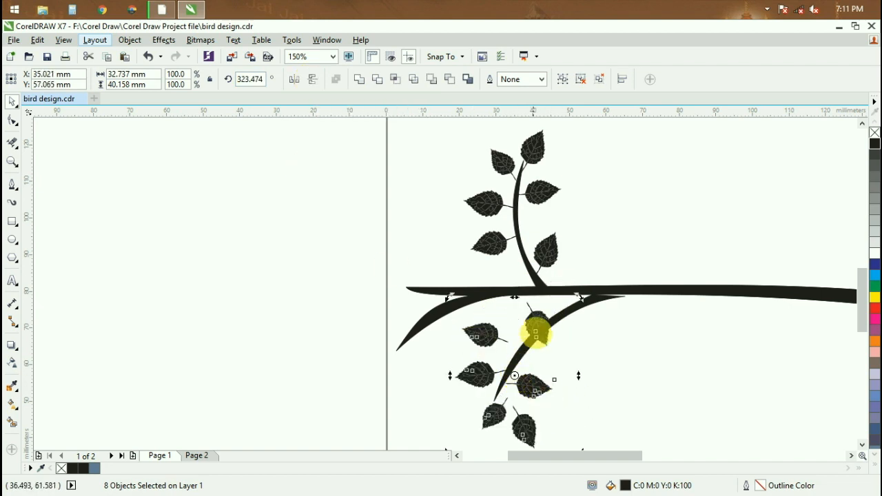
drag(577, 296, 624, 351)
key(Escape)
click(497, 433)
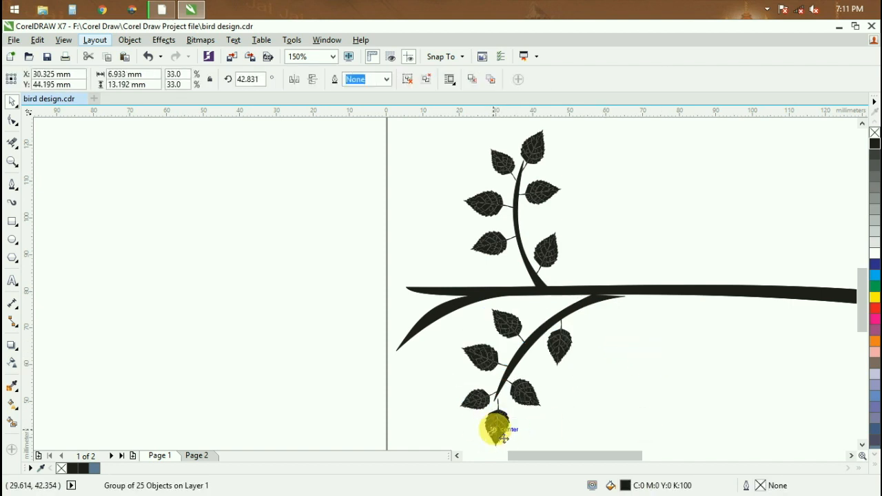
click(594, 378)
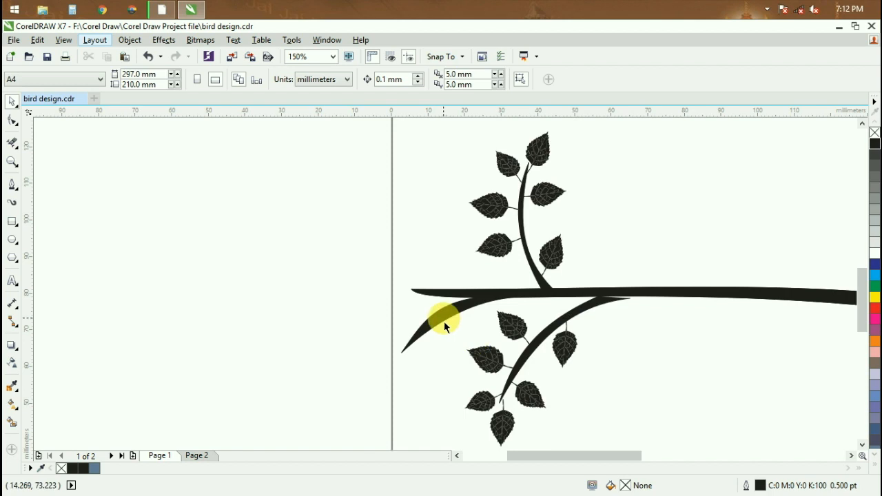
Copy the leaves at the top of the upright left twig onto the leftmost lower twig and mirror the copies vertically
drag(486, 125, 583, 226)
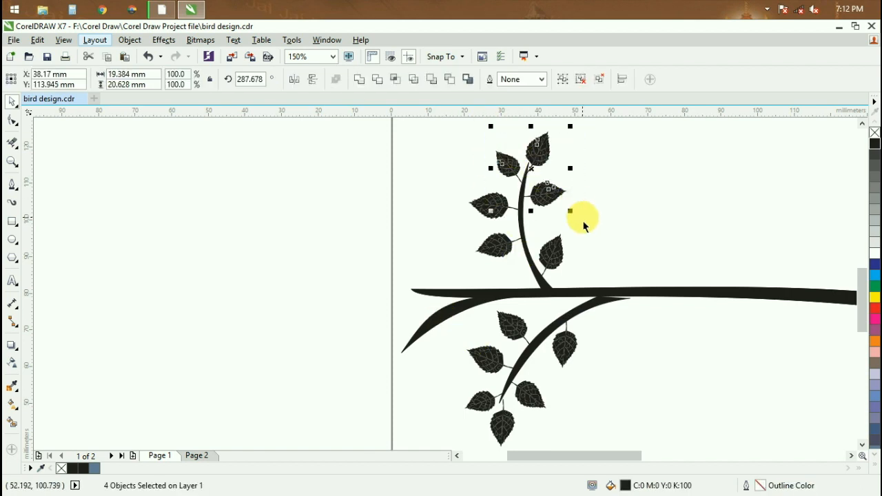
drag(550, 198, 462, 360)
right_click(462, 360)
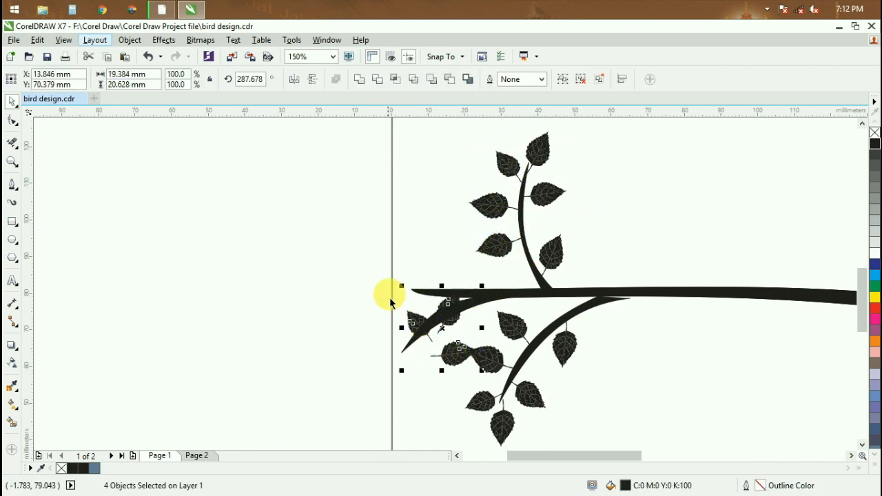
click(312, 79)
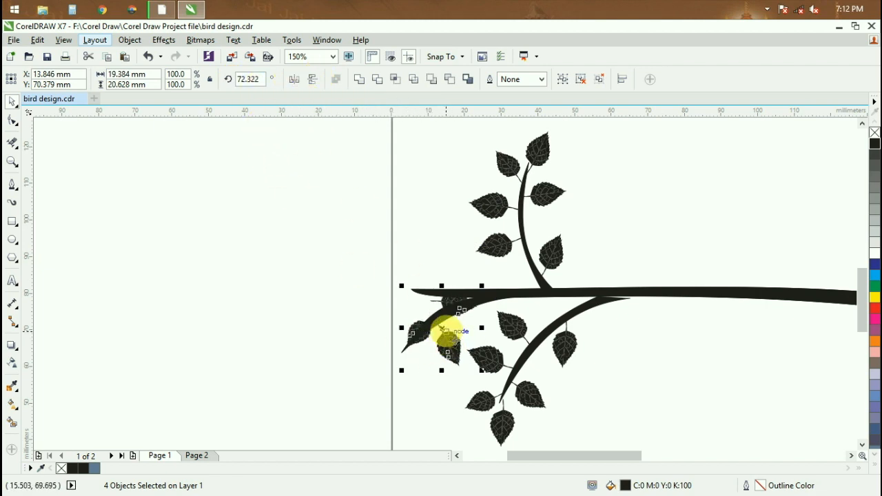
Rotate the newly copied leaves to follow the leftmost lower twig and nudge them left and down against it
click(449, 335)
drag(481, 284, 488, 335)
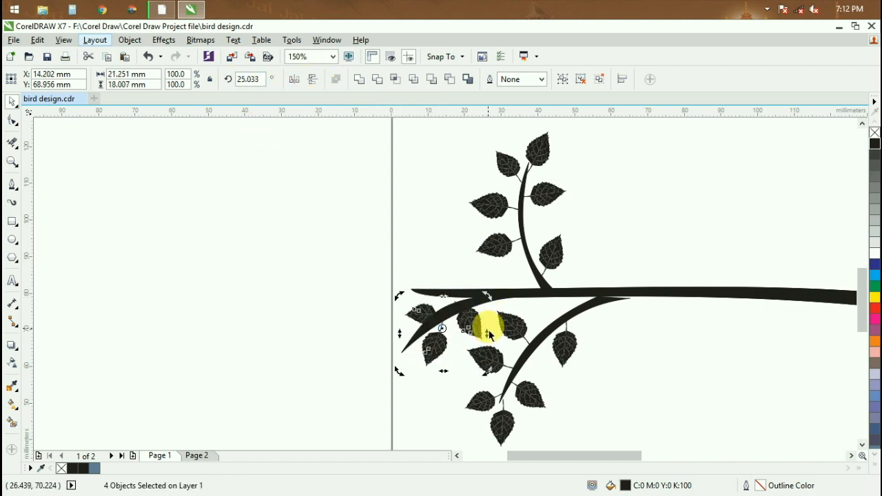
key(Left)
key(Left)
key(Left)
key(Down)
key(Down)
key(Down)
key(Down)
key(Down)
key(Down)
key(Down)
key(Left)
key(Left)
key(Left)
key(Left)
key(Left)
key(Left)
key(Left)
key(Left)
key(Left)
key(Left)
key(Left)
key(Left)
key(Left)
key(Left)
key(Left)
key(Left)
key(Left)
key(Left)
key(Left)
key(Left)
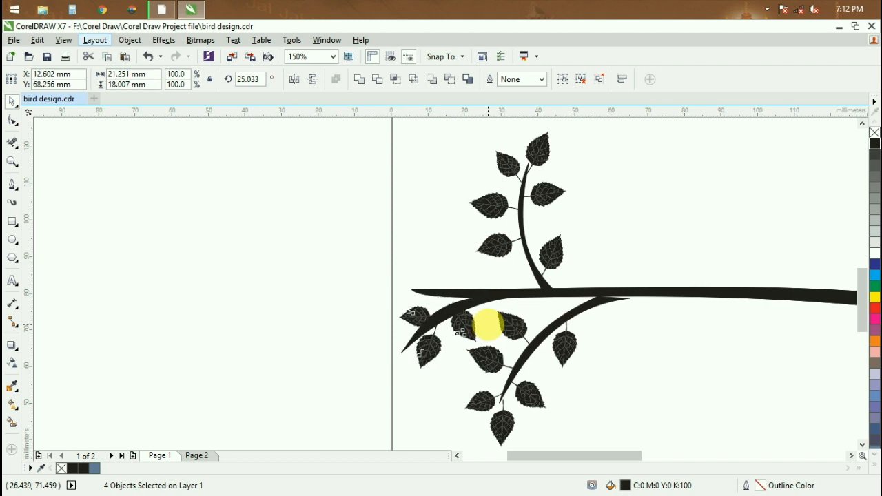
key(Down)
key(Down)
key(Down)
key(Down)
key(Down)
click(439, 341)
drag(476, 378, 476, 383)
click(383, 357)
Nudge the small leaf overlapping the leftmost lower twig down until it hangs below the stem
click(453, 331)
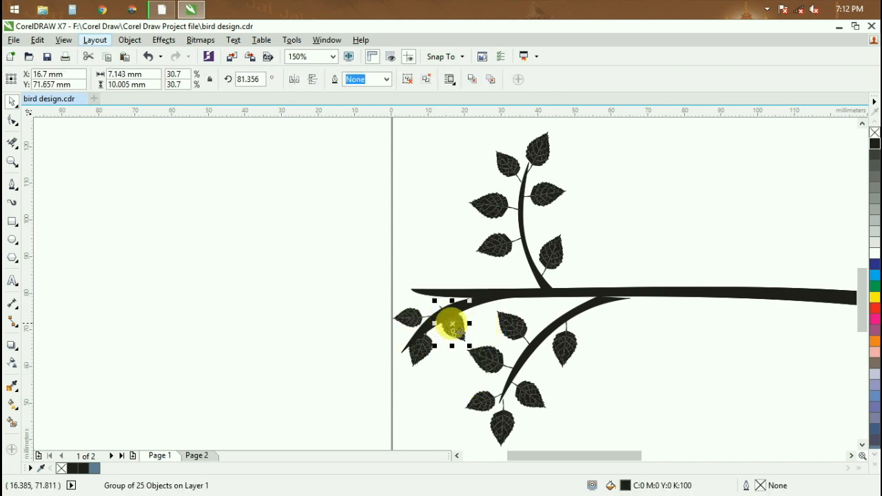
key(Down)
key(Down)
key(Down)
key(Down)
key(Down)
key(Down)
key(Down)
key(Down)
key(Down)
key(Down)
key(Down)
key(Down)
key(Down)
key(Down)
key(Down)
key(Down)
key(Down)
key(Down)
key(Down)
key(Down)
Move the lower leaf down to the tip of the leftmost twig and shift the leaf above it slightly toward the stem
click(419, 351)
drag(419, 352, 413, 364)
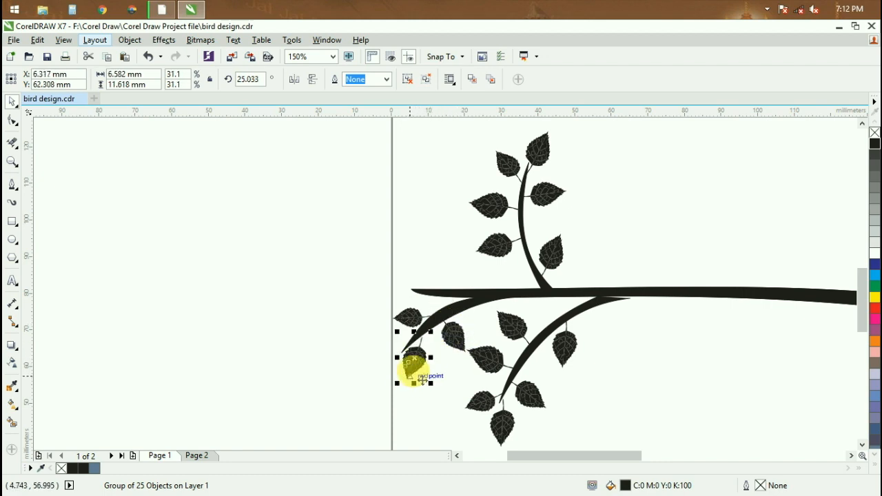
click(412, 318)
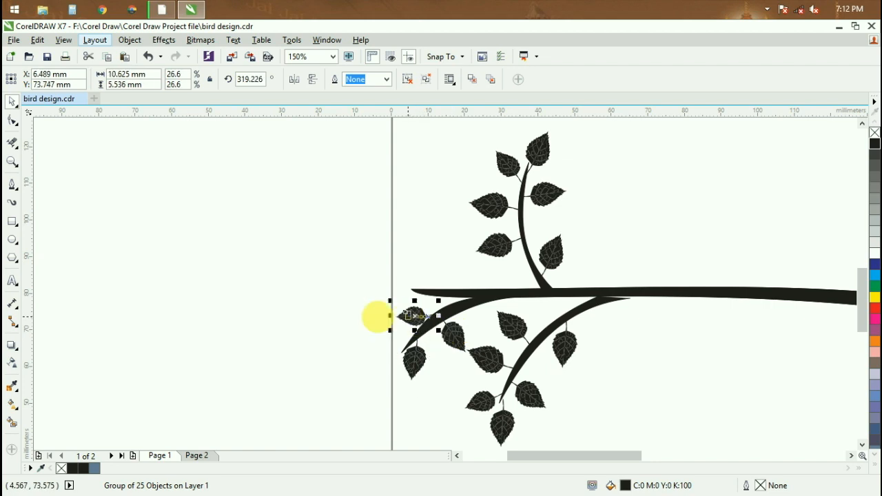
click(280, 319)
Draw a circle about 59 mm in diameter just above the middle of the main branch
scroll(280, 318, down, 4)
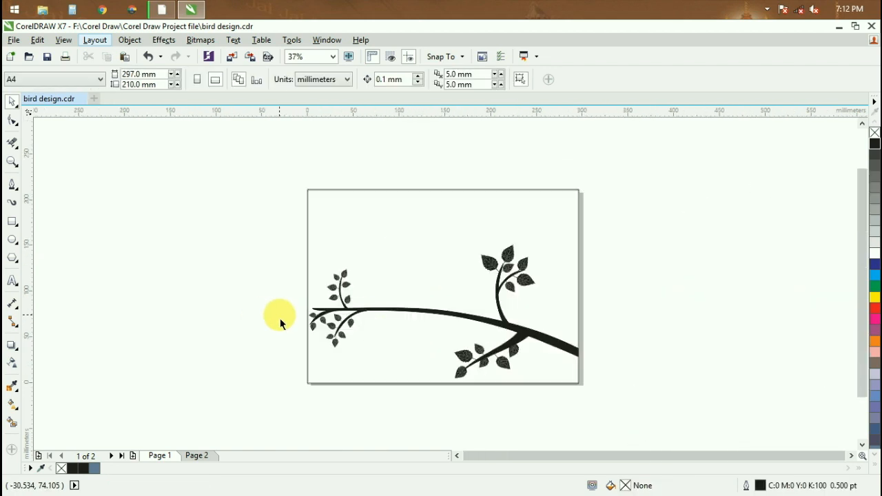
scroll(280, 318, up, 2)
scroll(280, 318, down, 2)
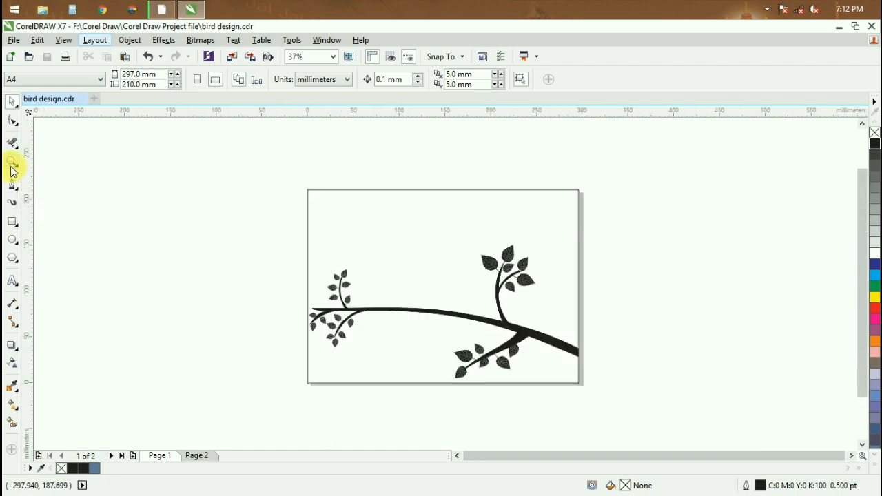
click(13, 239)
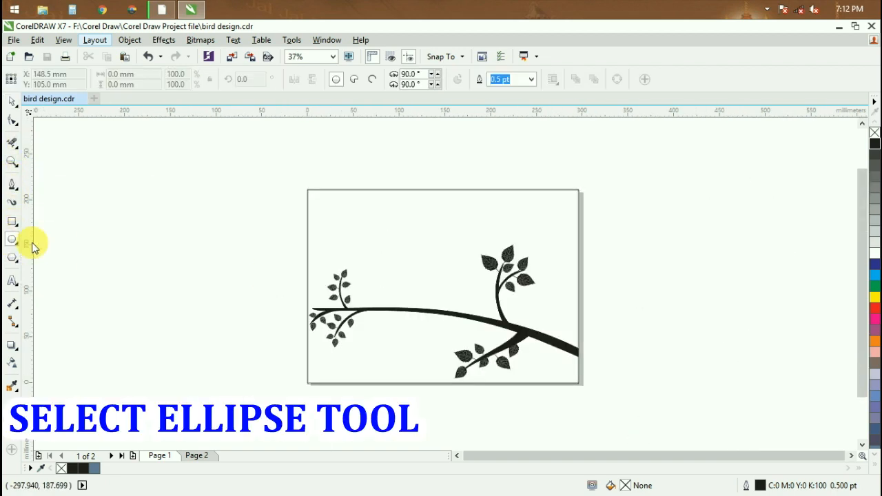
drag(409, 257, 455, 309)
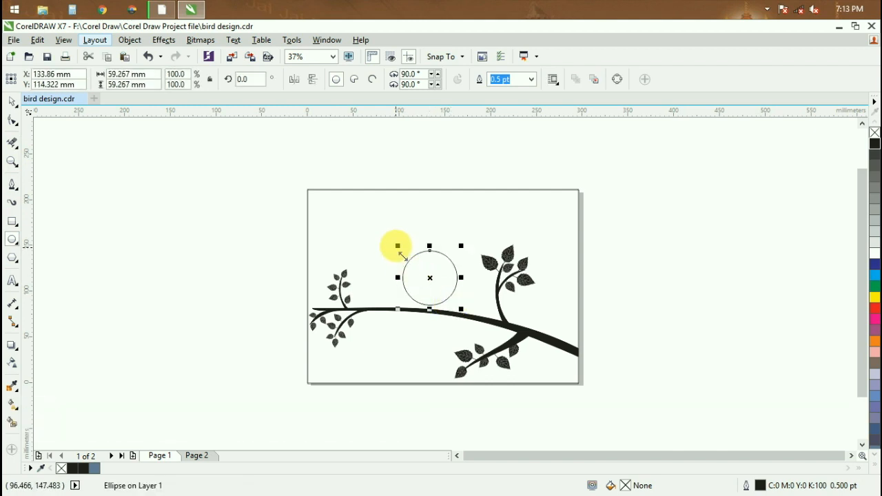
Unlock the page-sized frame rectangle and give it an elliptical fountain fill centred on the circle and reaching above the frame
right_click(375, 209)
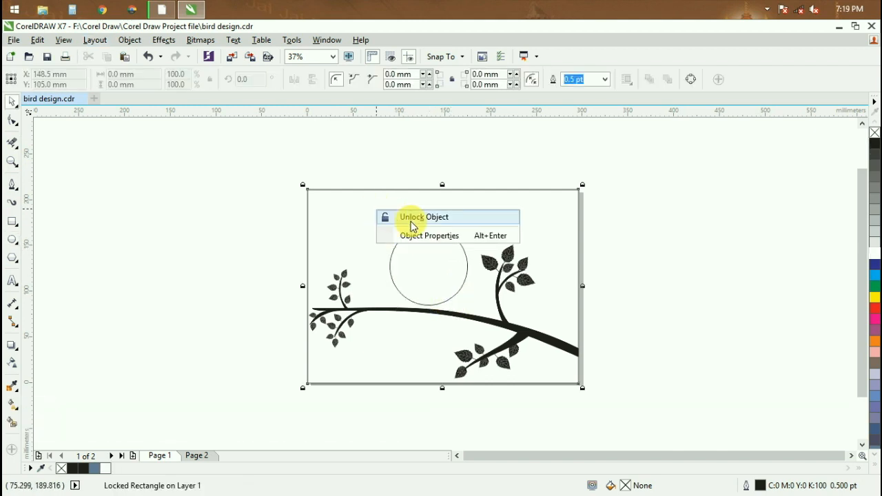
click(412, 219)
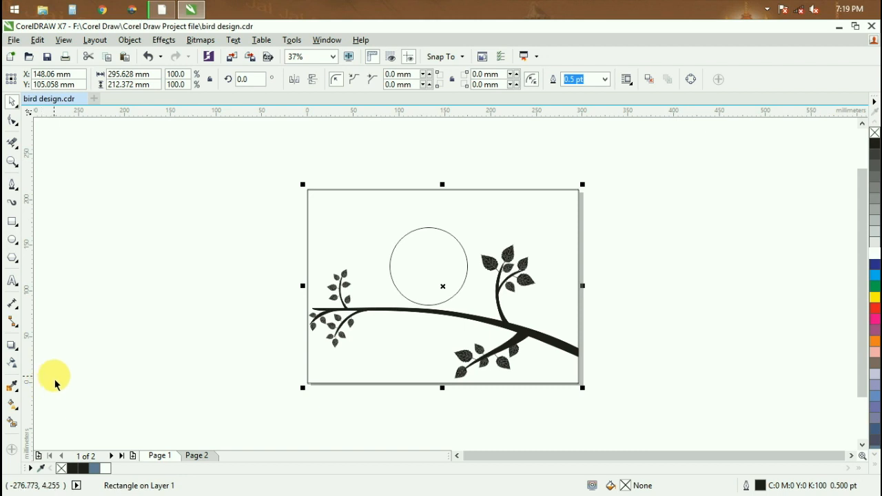
click(12, 406)
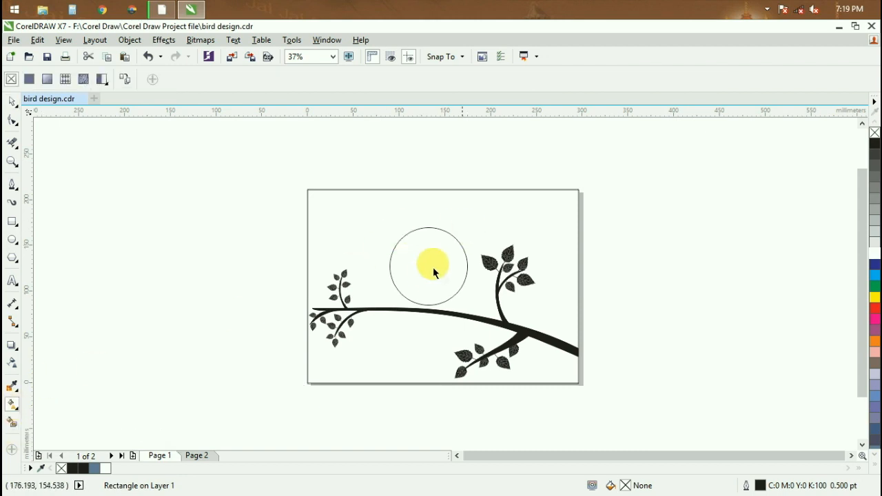
drag(472, 238, 450, 273)
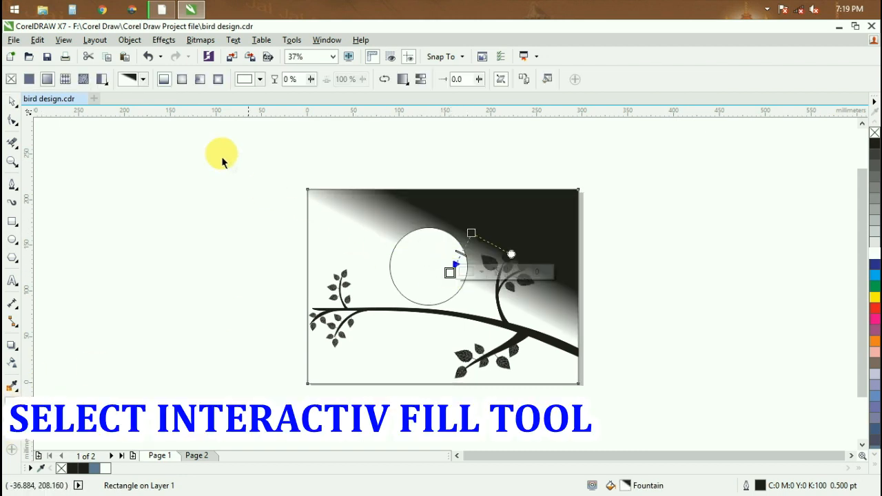
click(182, 80)
drag(460, 253, 431, 153)
drag(295, 262, 308, 262)
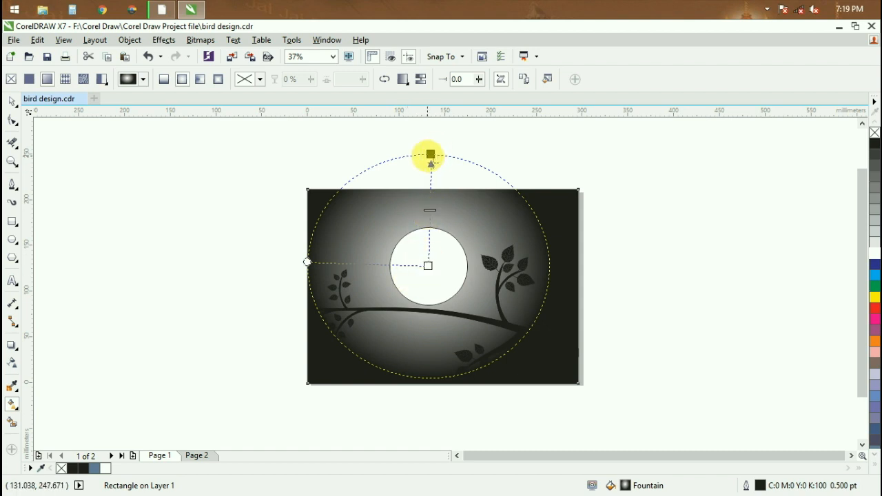
drag(431, 154, 429, 138)
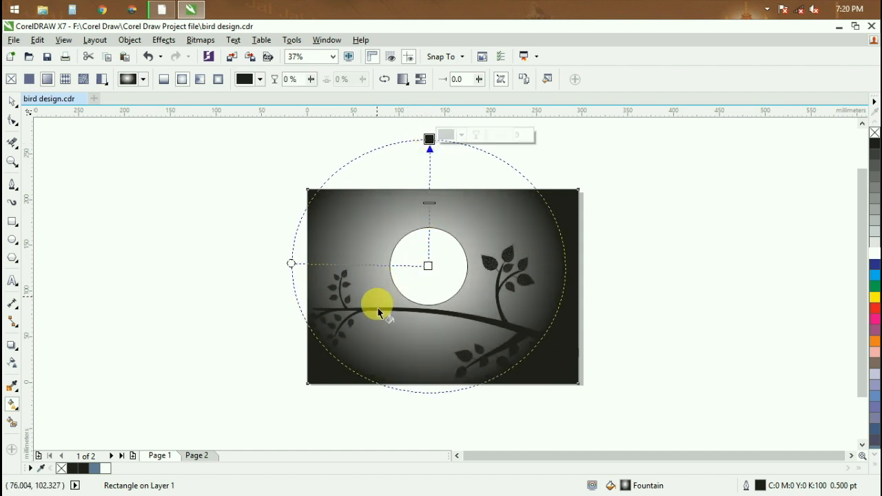
Colour the fountain fill's centre node yellow and its outer node orange
click(428, 266)
click(874, 299)
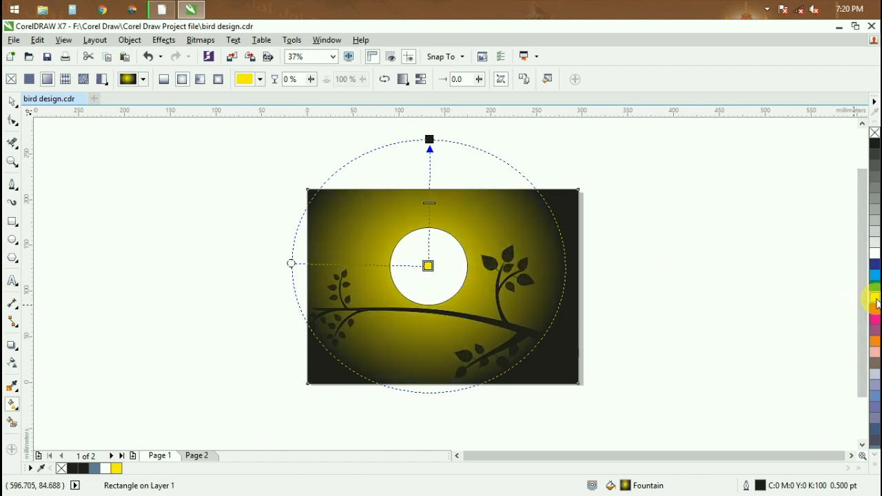
click(429, 139)
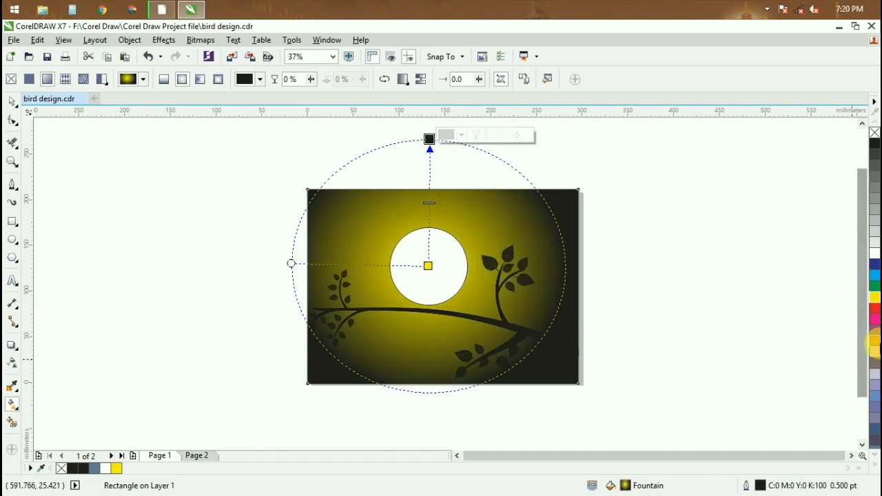
click(874, 345)
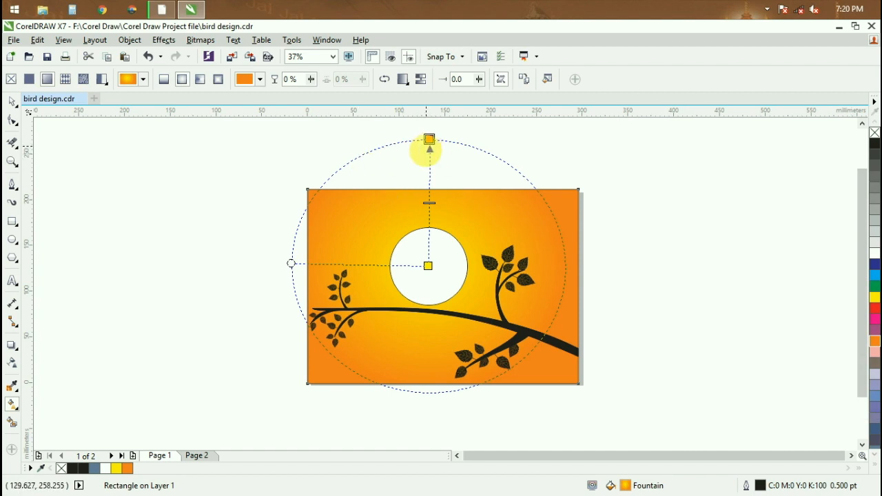
Add an orange colour node about halfway between the centre and outer nodes of the fountain fill
mouse_move(437, 218)
mouse_down()
mouse_move(435, 226)
mouse_move(429, 213)
mouse_up()
drag(871, 357, 609, 272)
drag(432, 200, 430, 200)
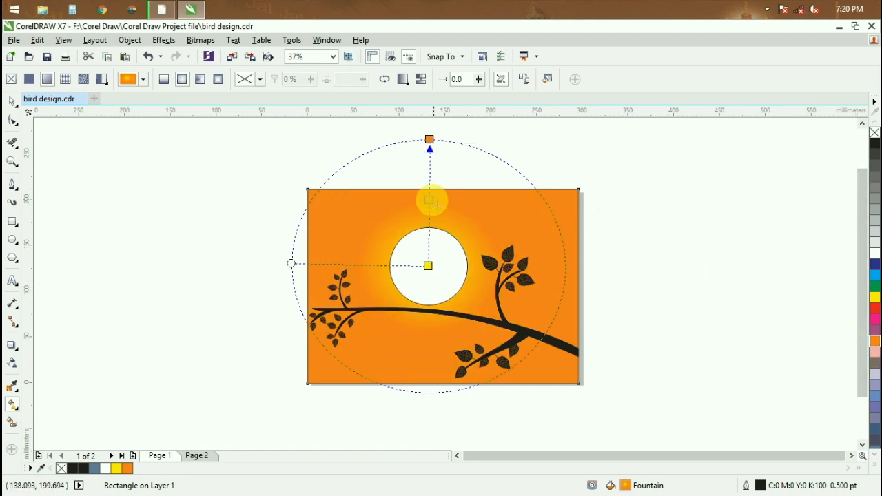
Change the fountain fill's outer node to a red-orange and extend the gradient slightly outward
click(430, 139)
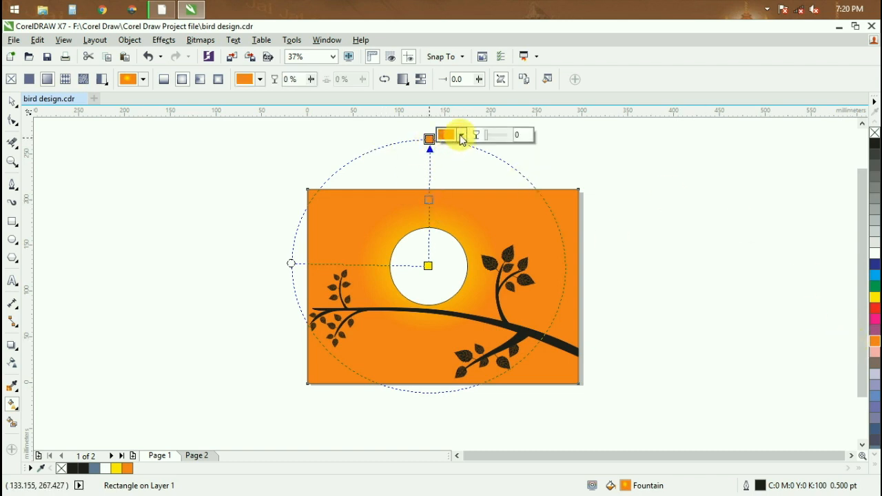
click(466, 136)
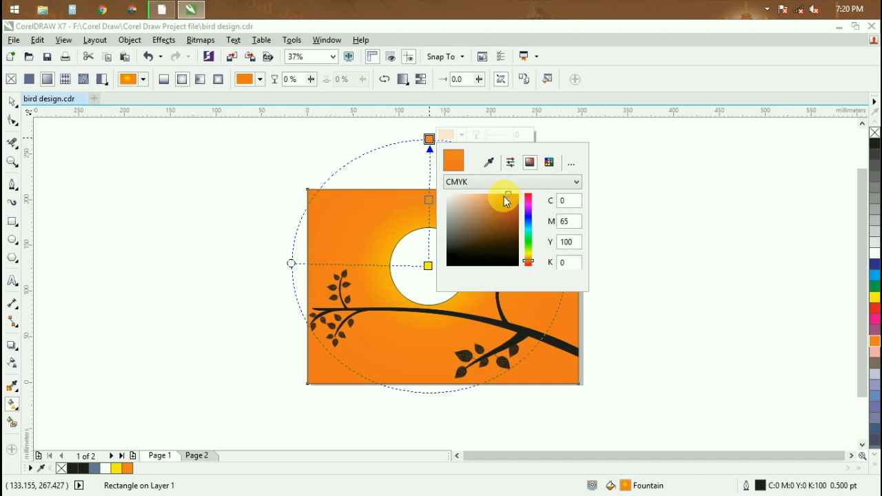
mouse_move(521, 202)
mouse_down()
mouse_move(517, 209)
mouse_move(510, 190)
mouse_up()
click(677, 197)
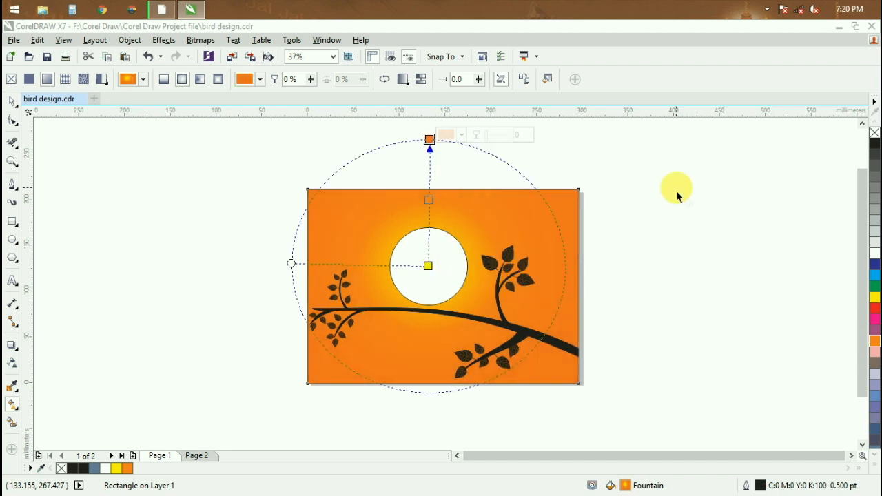
click(875, 309)
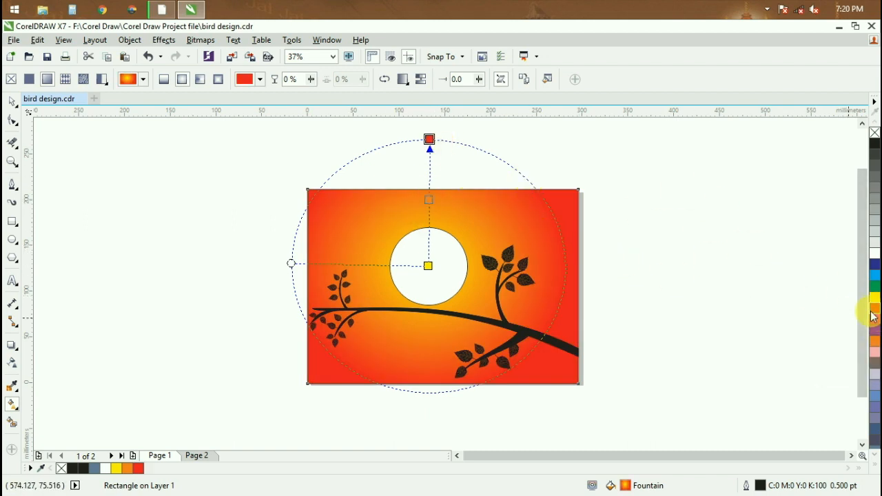
drag(874, 315, 837, 358)
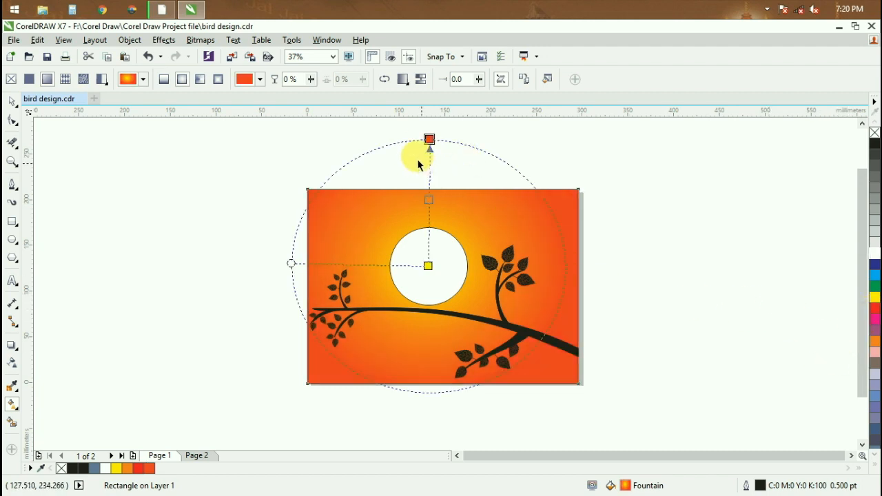
drag(429, 139, 430, 135)
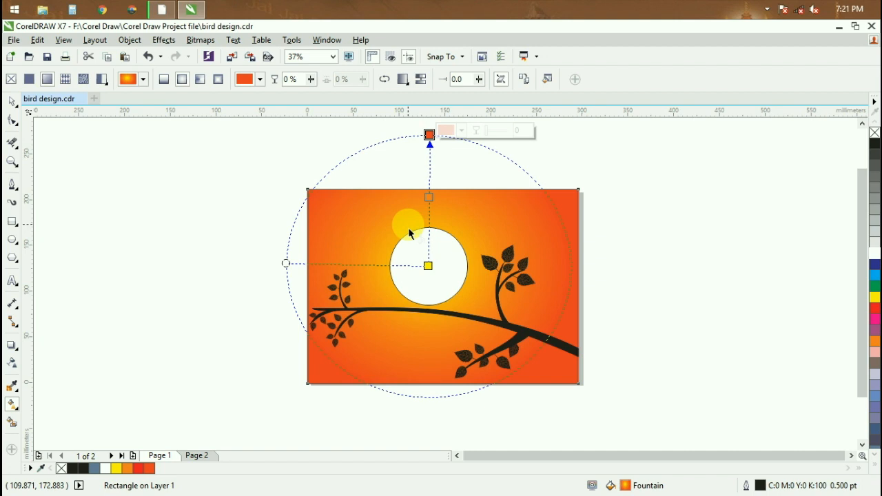
Move the orange middle node of the frame's fountain fill slightly outward to the 41% position
drag(429, 199, 428, 188)
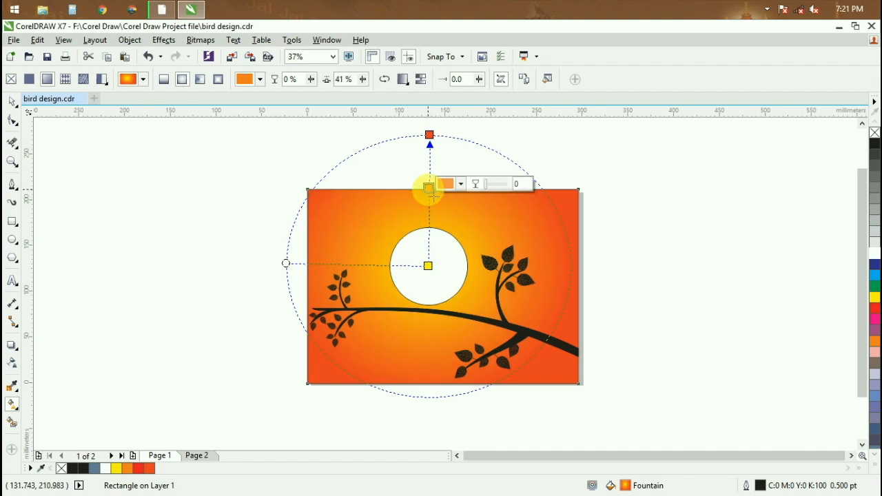
click(12, 101)
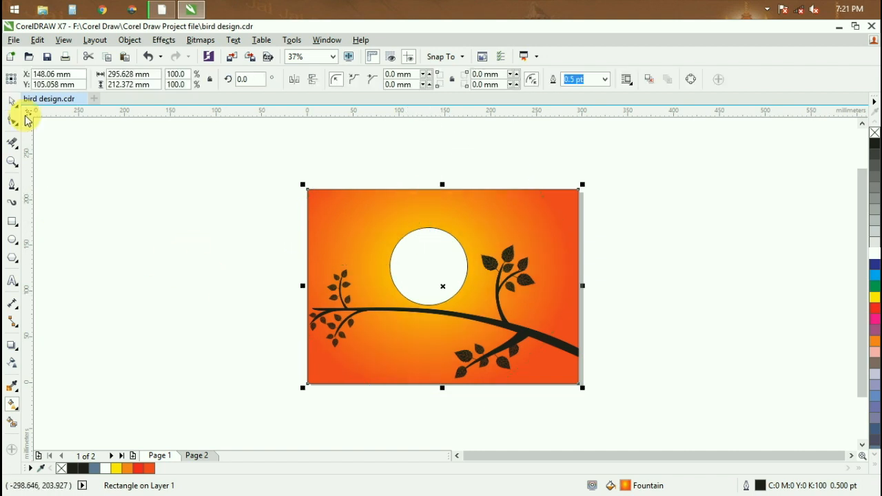
Enlarge the white sun circle around its centre to about 94.5 mm in diameter and remove its outline
click(459, 277)
drag(479, 318, 485, 323)
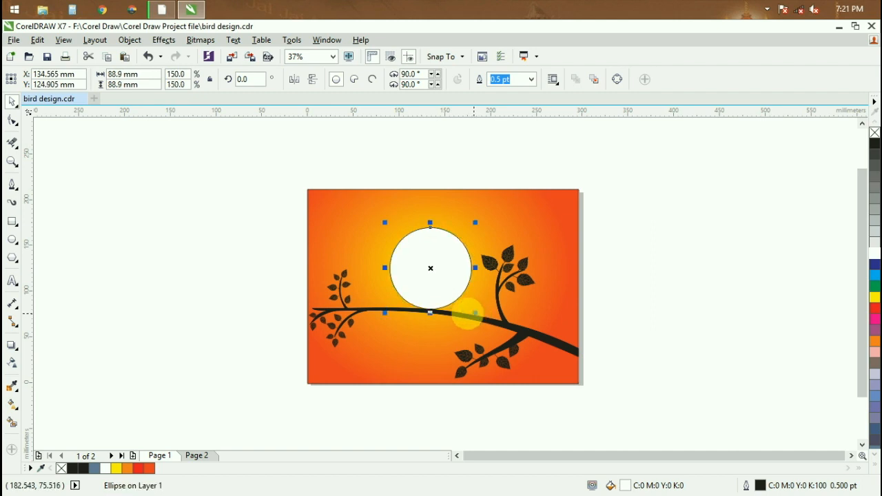
key(ctrl+z)
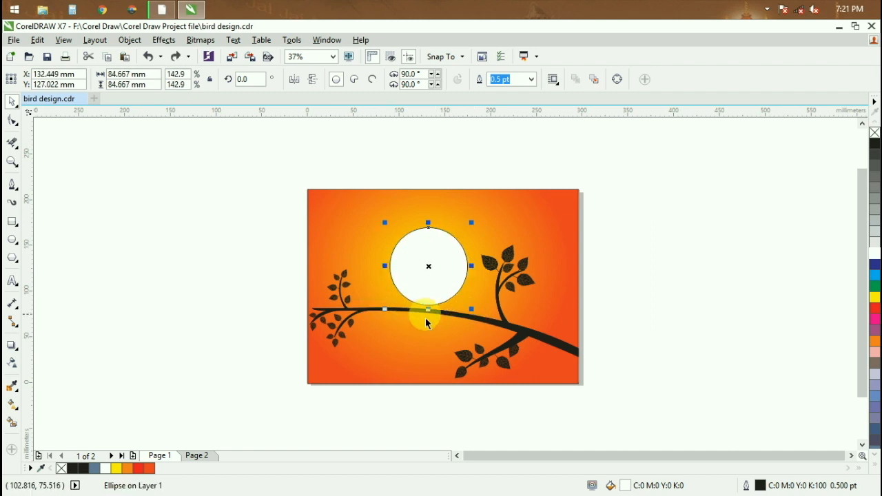
drag(481, 318, 486, 323)
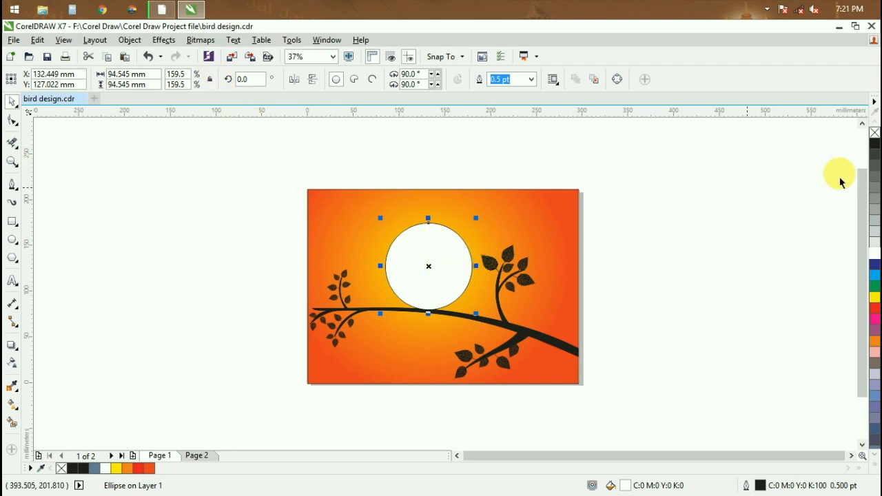
right_click(875, 133)
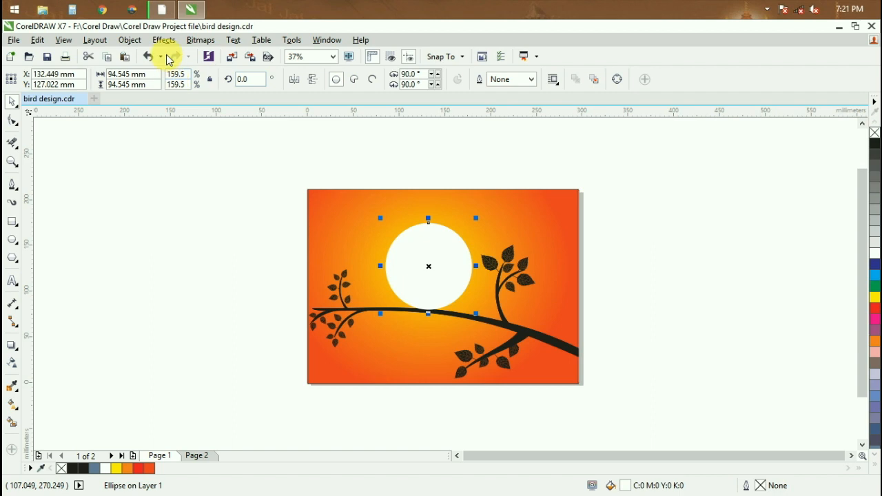
Convert the sun circle to a 72 dpi CMYK bitmap with transparent background and enlarge it around its centre to about 104 mm
click(199, 41)
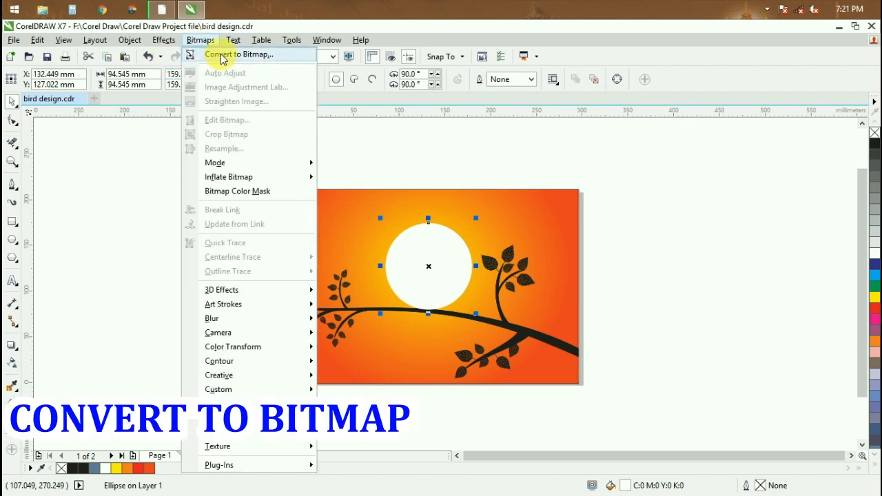
click(222, 55)
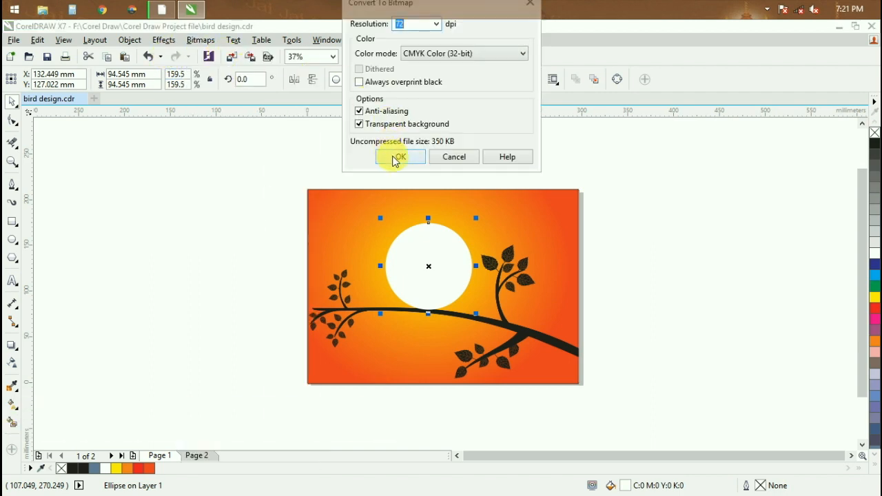
click(395, 156)
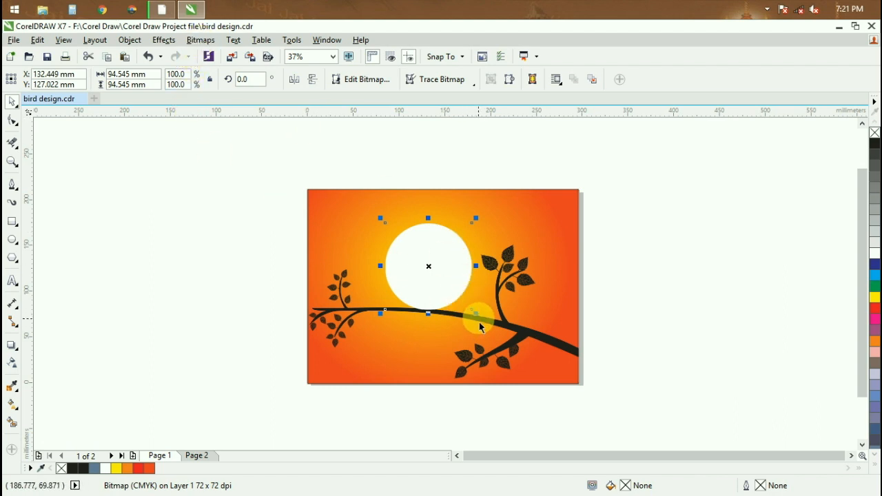
drag(477, 314, 482, 319)
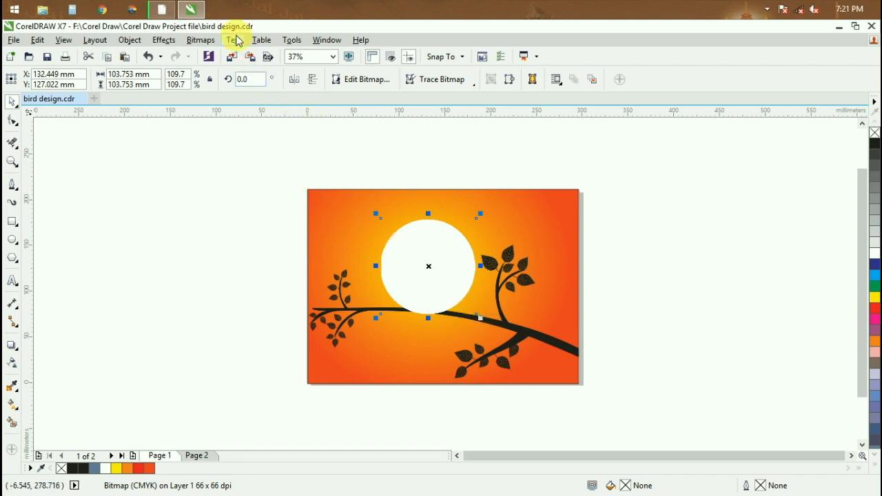
Soften the sun bitmap's edges with a Gaussian blur, using a radius of roughly 10 to 15 pixels
click(201, 40)
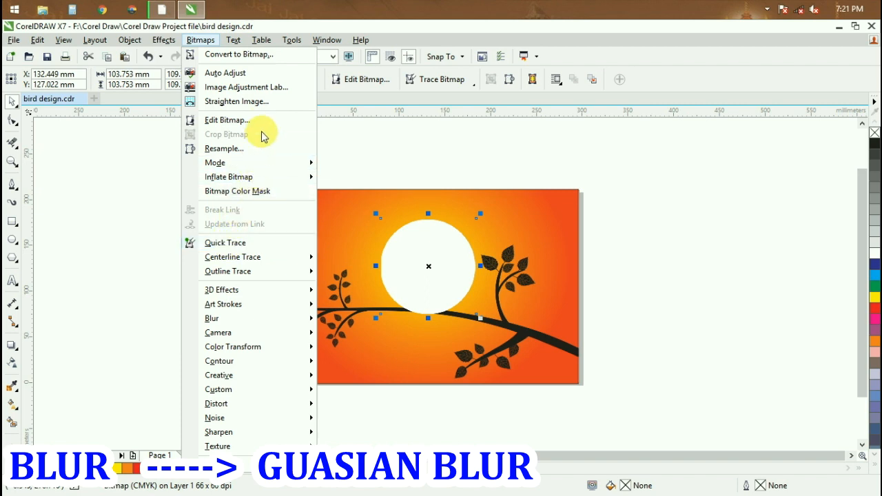
mouse_move(255, 317)
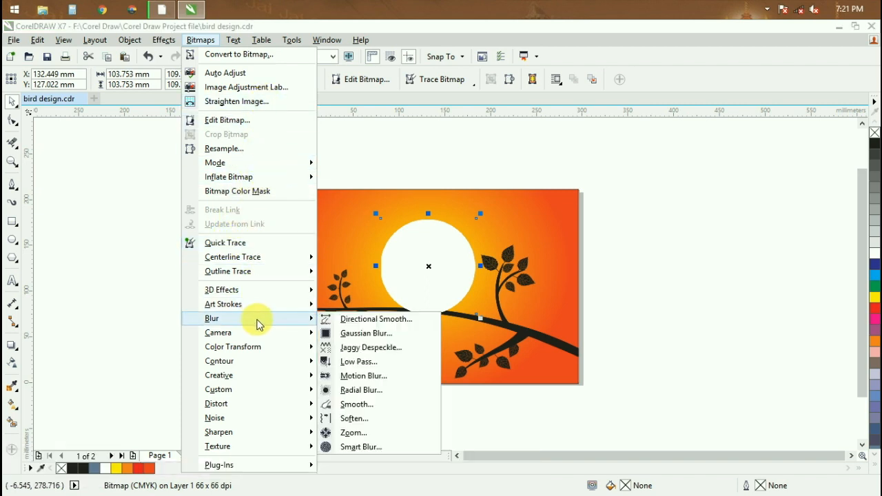
click(366, 333)
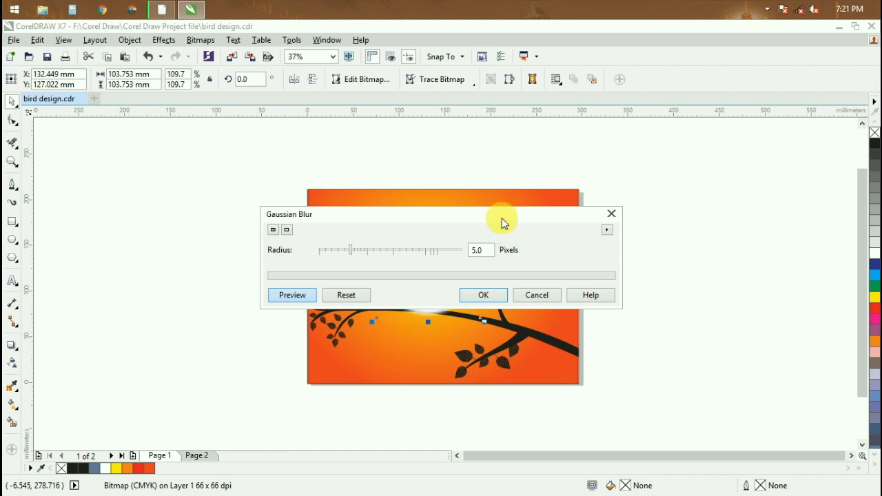
drag(502, 216, 553, 118)
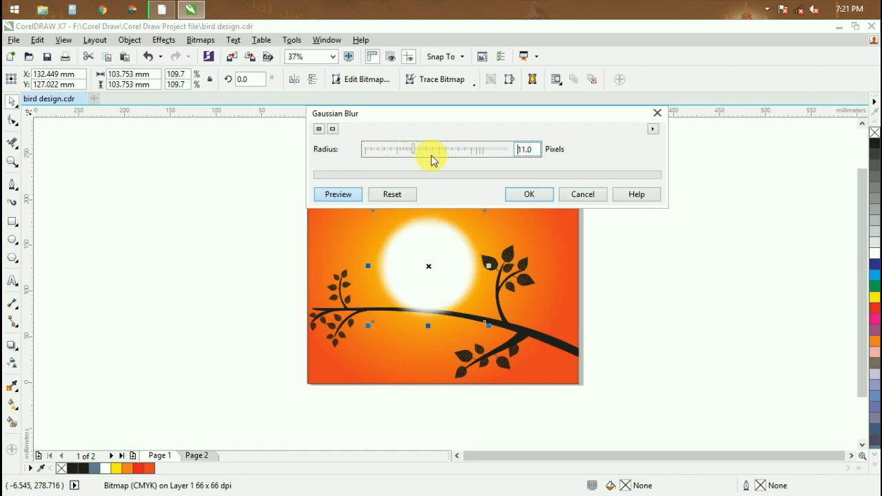
mouse_move(413, 149)
mouse_down()
mouse_move(431, 155)
mouse_move(417, 156)
mouse_up()
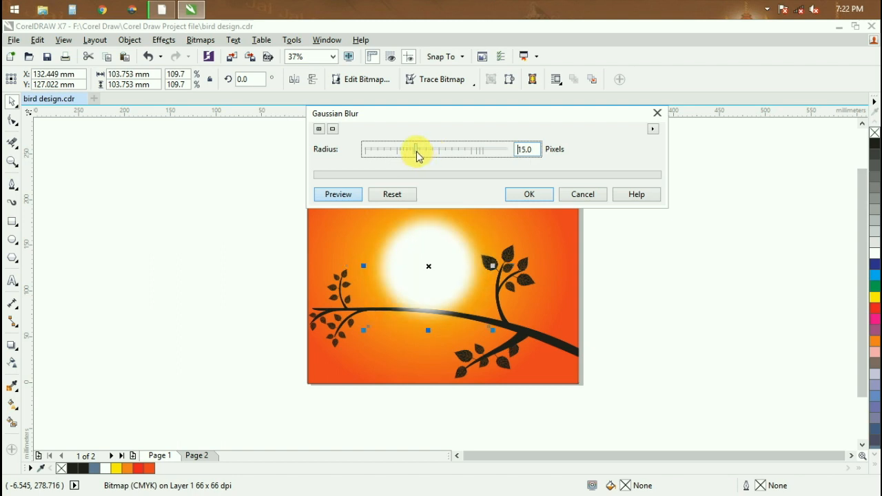
click(544, 195)
click(698, 246)
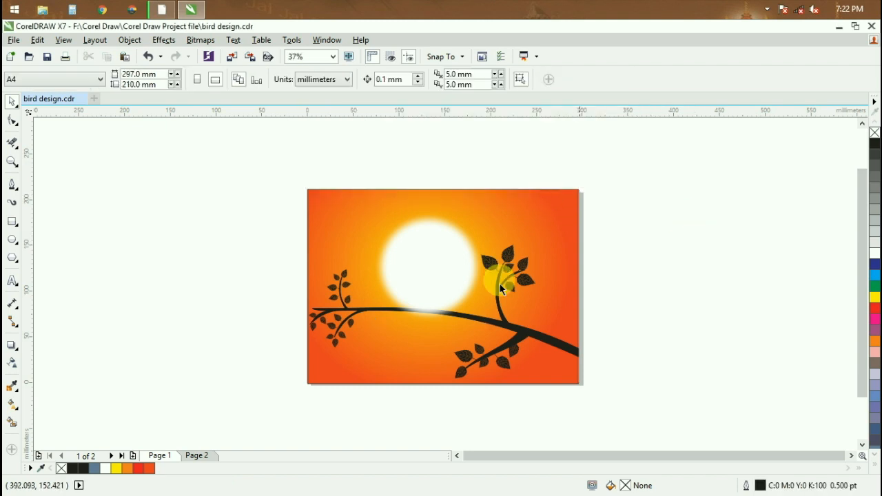
click(419, 274)
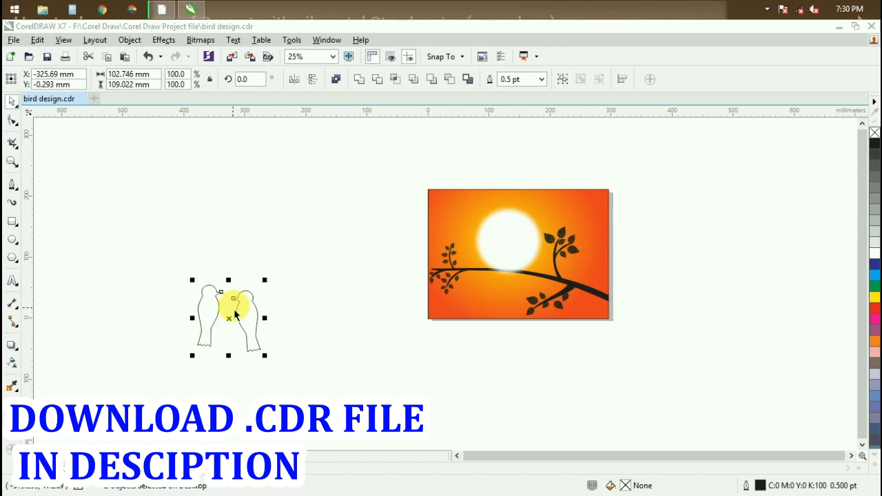
Move the two bird outlines onto the branch in front of the sun and fill them black
drag(230, 306, 532, 264)
scroll(507, 233, up, 1)
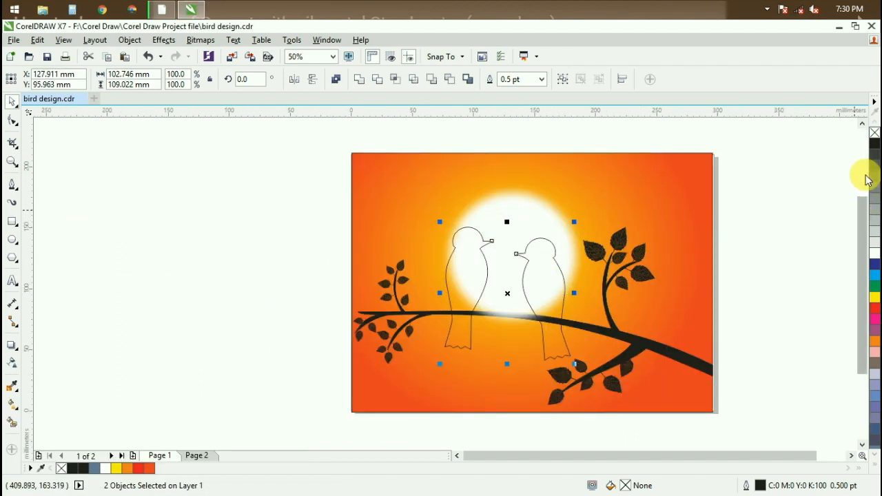
click(874, 145)
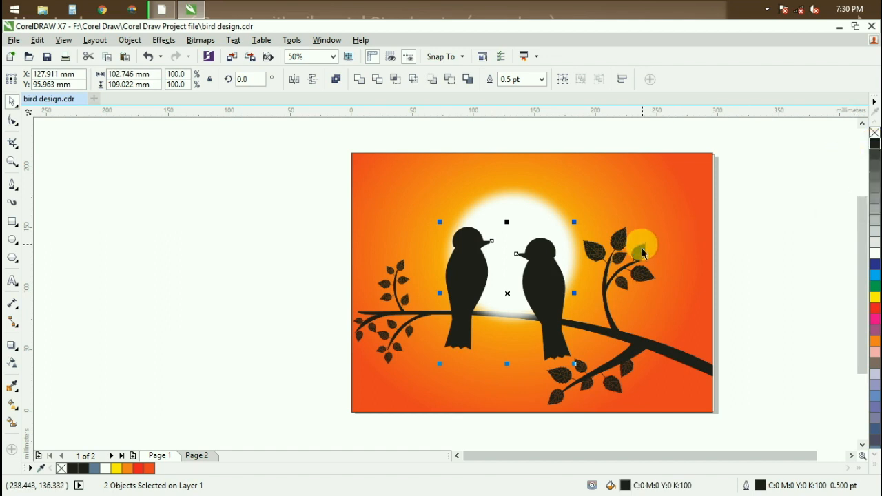
Shrink both birds slightly, the left one to 92.7%, and reposition them closer together so they perch on the branch
click(236, 300)
click(550, 302)
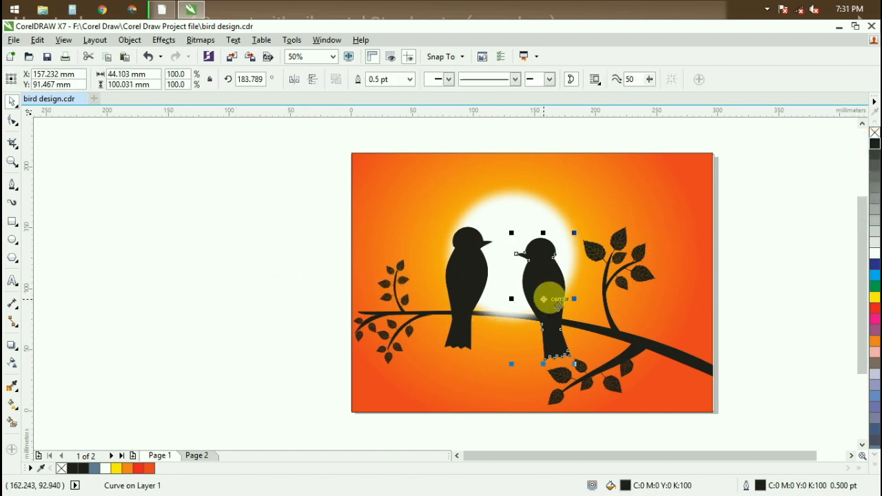
drag(544, 299, 543, 302)
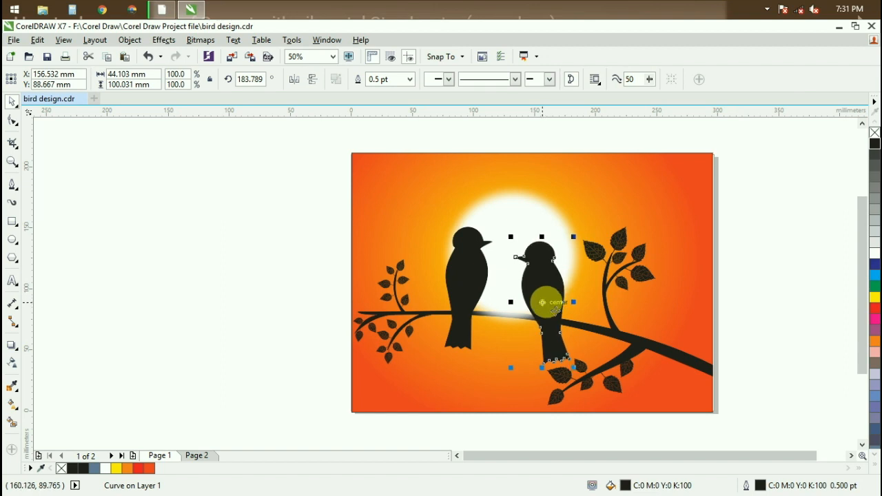
drag(574, 237, 442, 235)
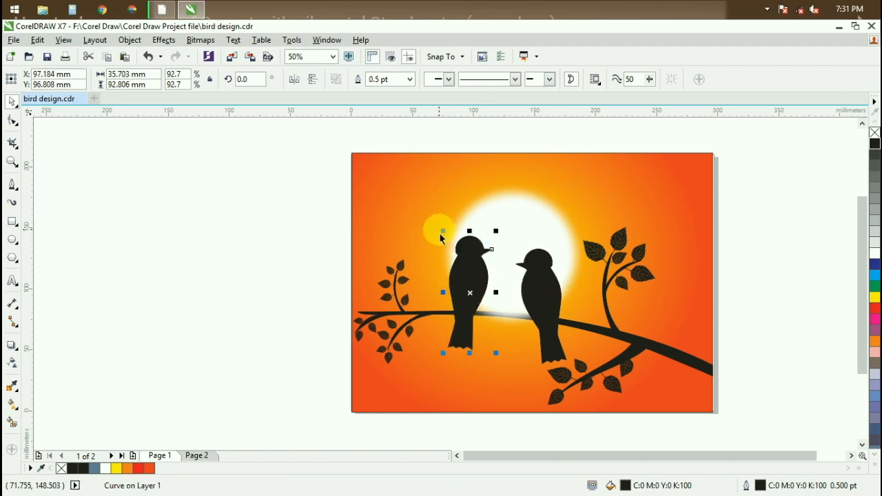
mouse_move(486, 311)
mouse_down()
mouse_move(472, 295)
mouse_move(482, 296)
mouse_up()
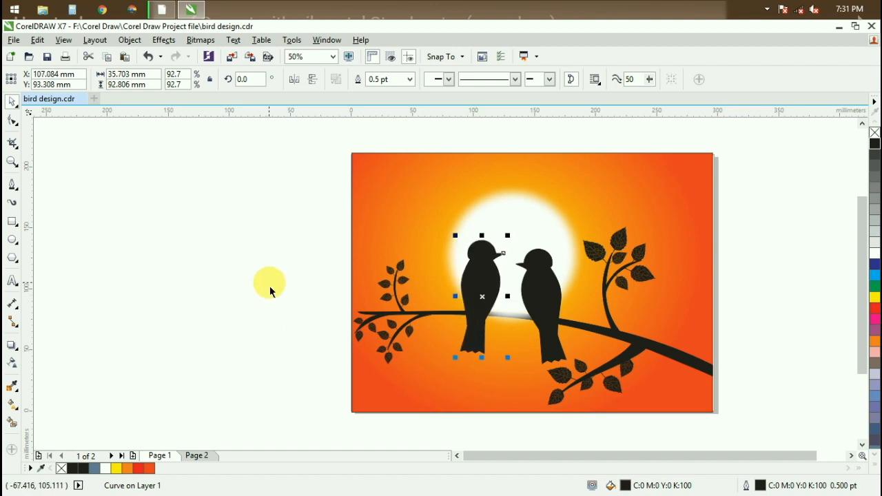
Shrink the blurred sun bitmap behind the birds around its centre to 100% scale, about 109 mm wide
scroll(269, 286, down, 1)
click(267, 286)
scroll(266, 286, up, 1)
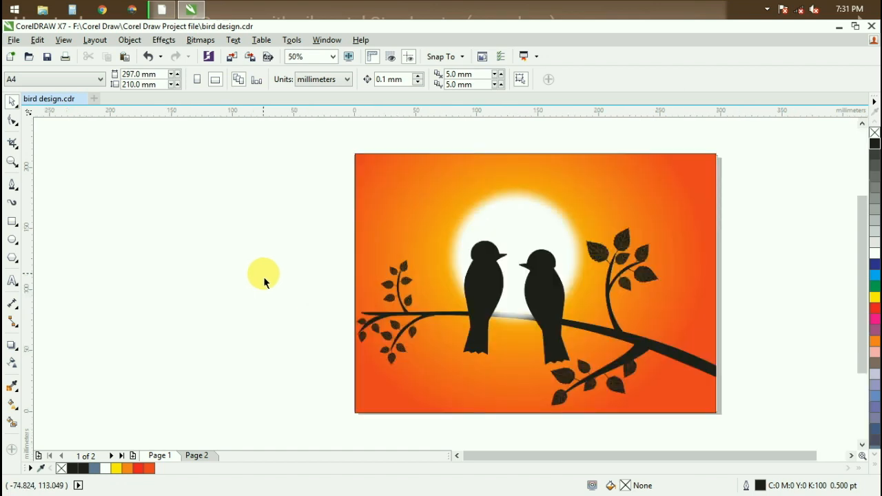
scroll(264, 279, up, 1)
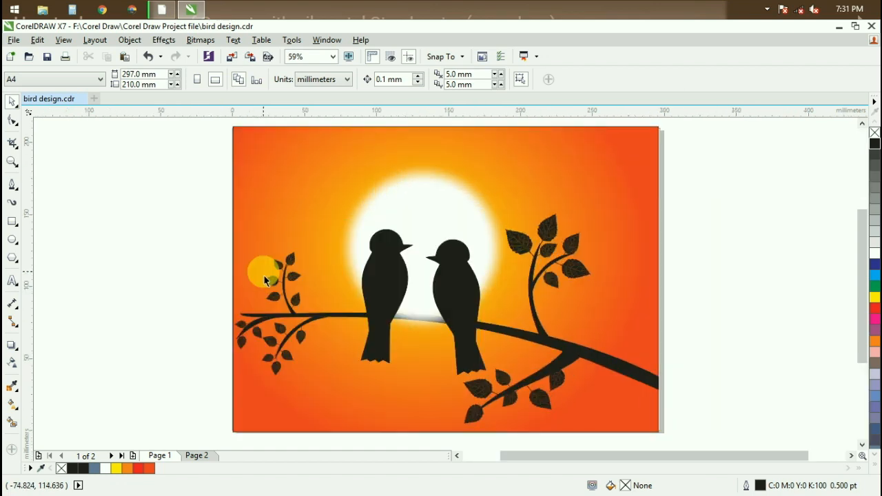
click(441, 200)
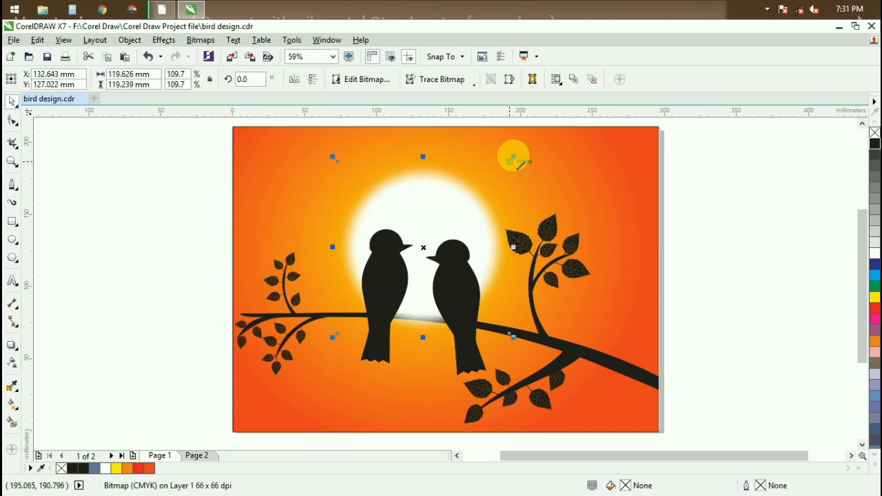
drag(513, 159, 505, 165)
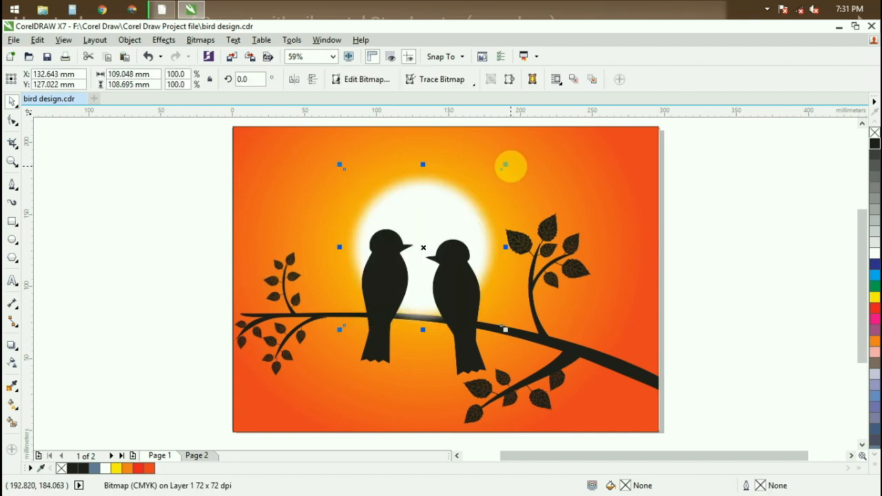
click(453, 306)
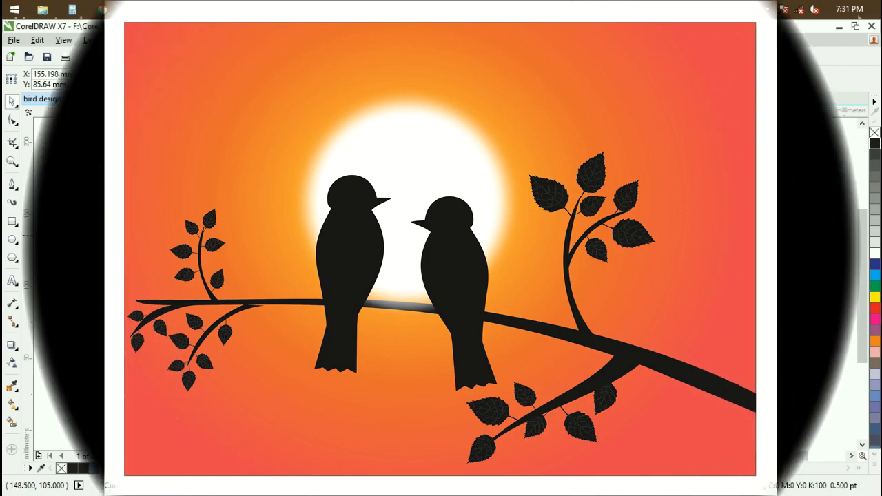